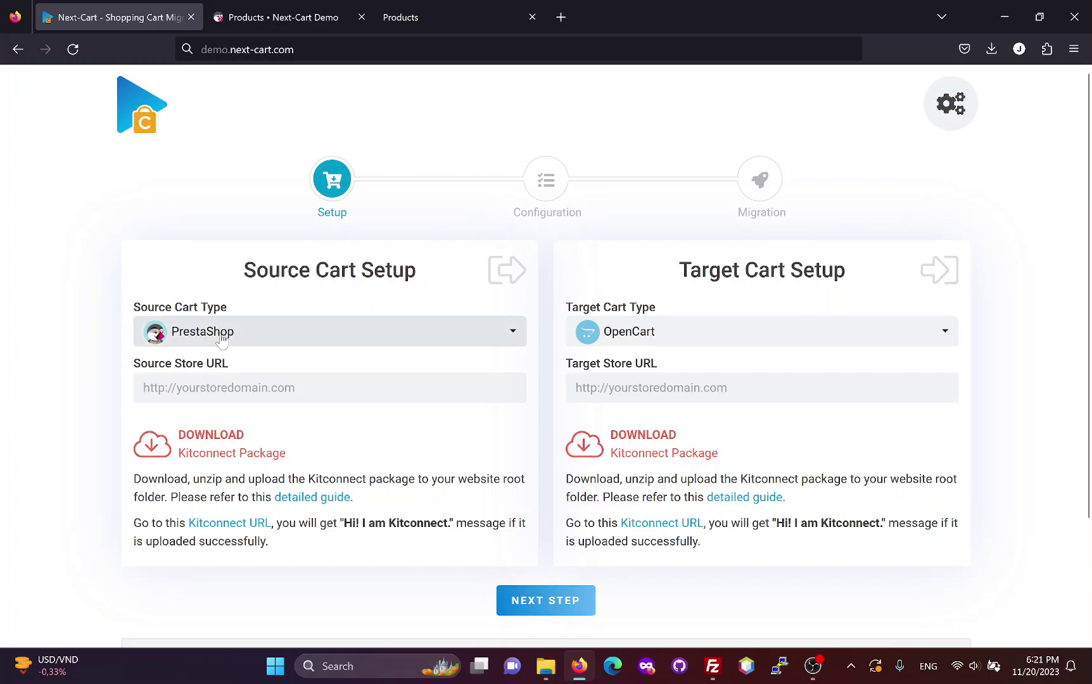
{"action": "left_click", "coordinate": [279, 387]}
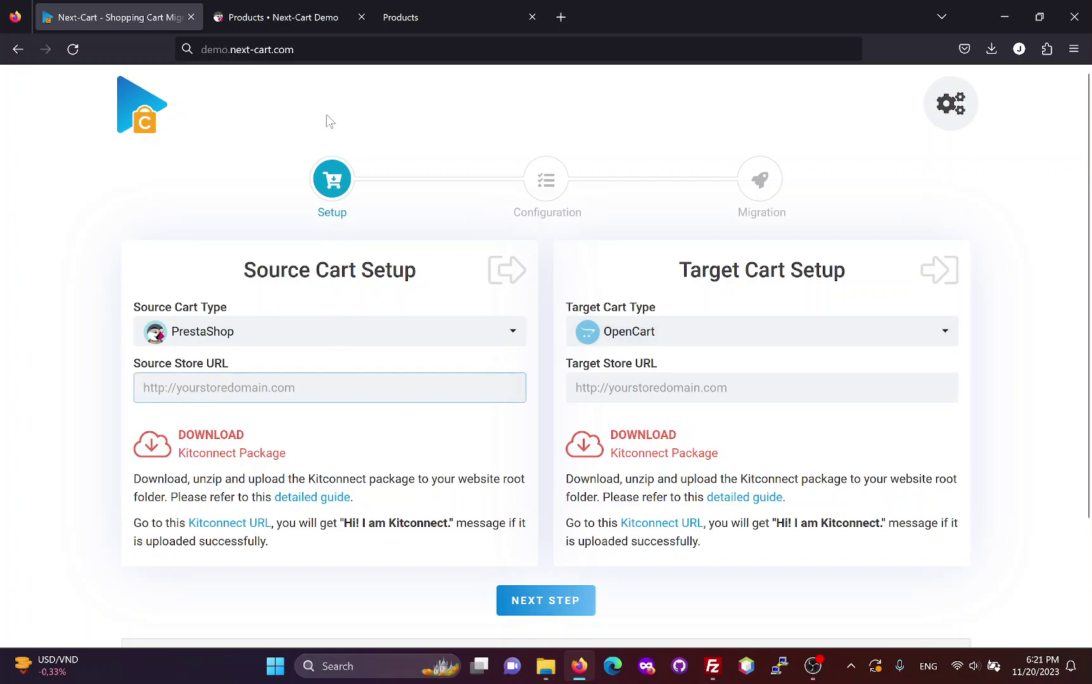
{"action": "left_click", "coordinate": [289, 17]}
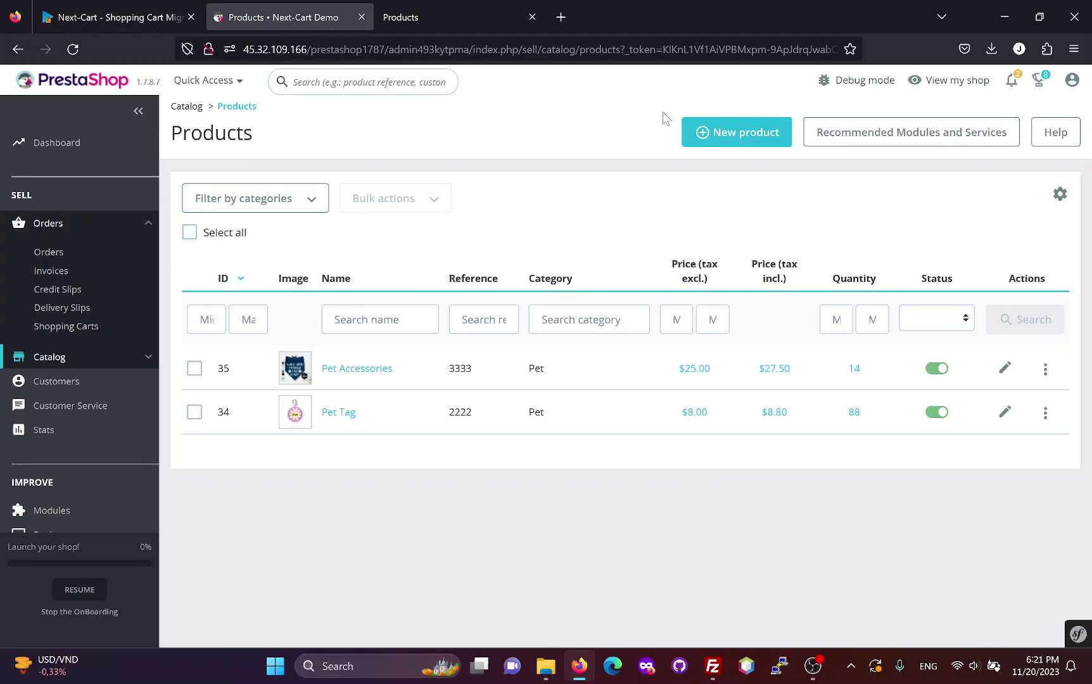
{"action": "left_click", "coordinate": [934, 90]}
{"action": "right_click", "coordinate": [374, 50]}
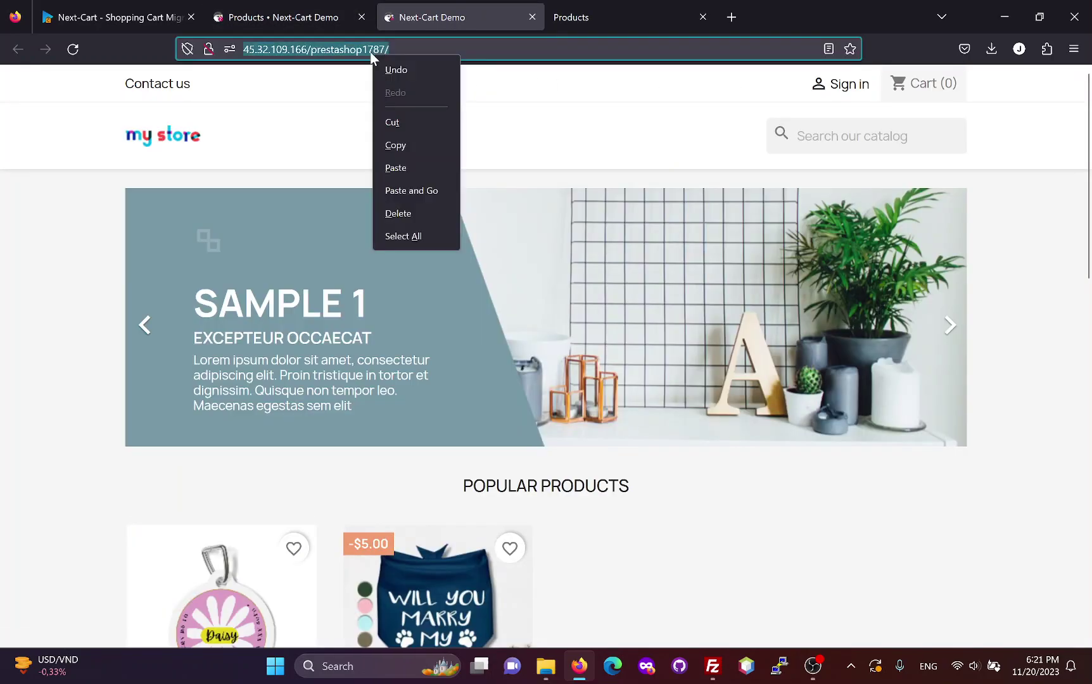
{"action": "left_click", "coordinate": [416, 144]}
{"action": "left_click", "coordinate": [114, 18]}
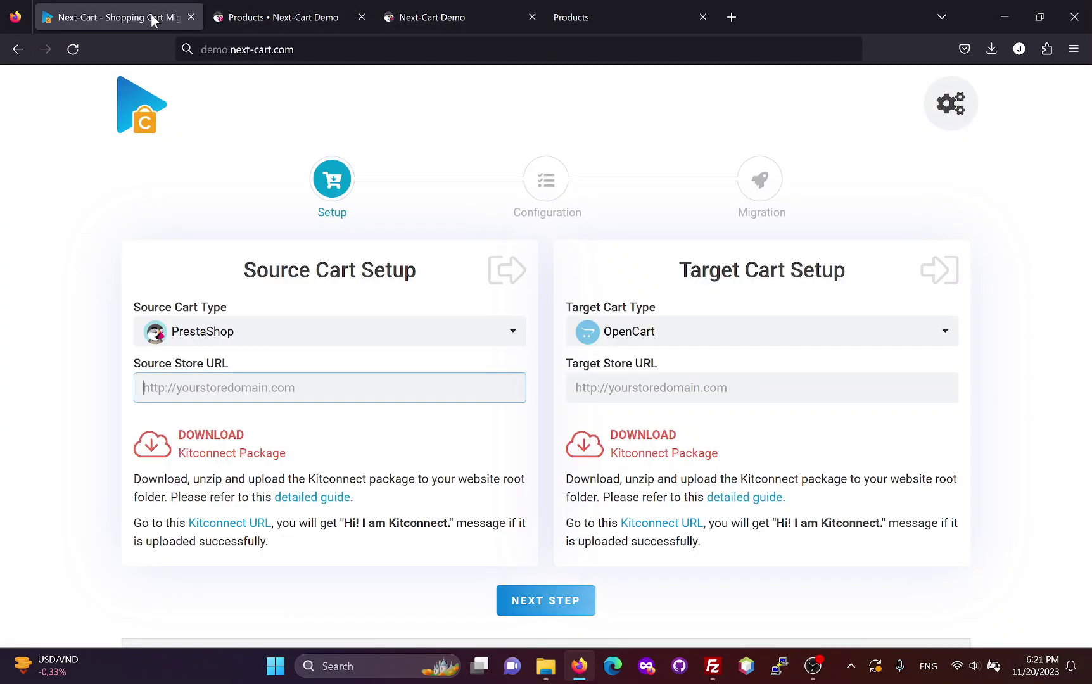
{"action": "key", "text": "ctrl+v"}
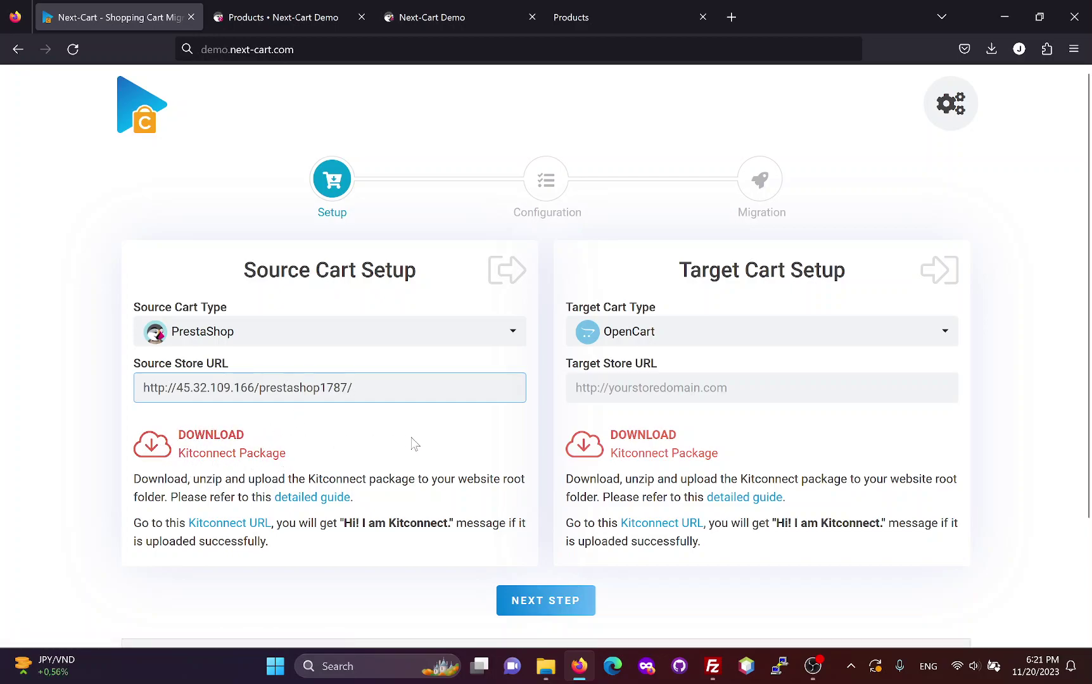
Extract kitconnect.zip from Downloads into kitconnect_d5a04917, containing .htaccess and kitconnect.php
{"action": "left_click", "coordinate": [547, 666]}
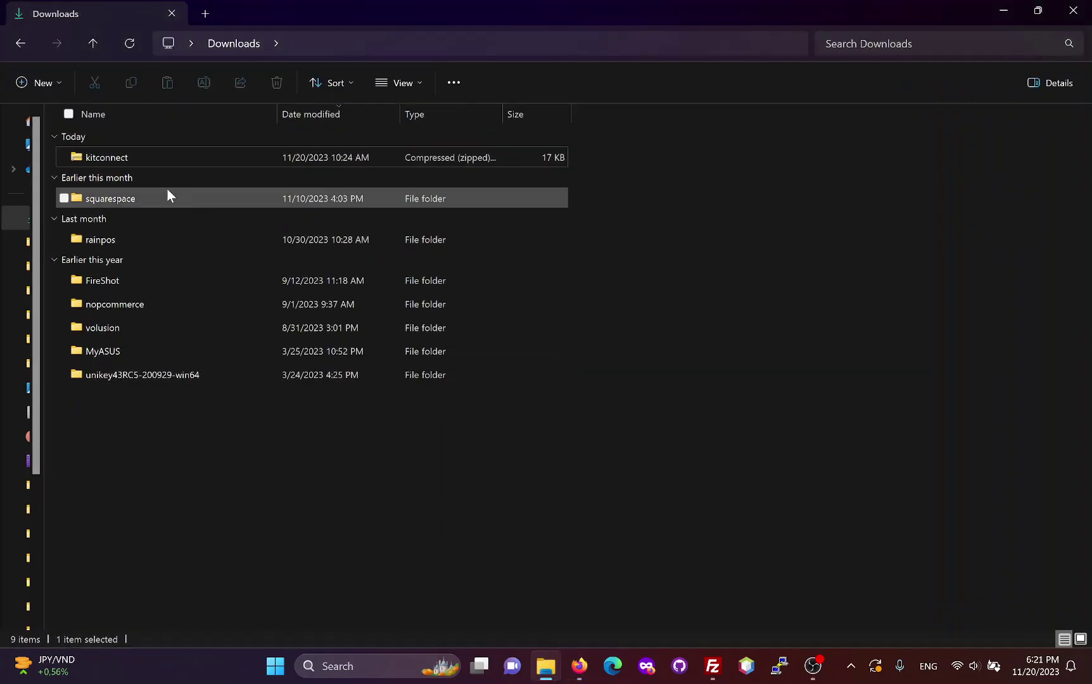
{"action": "right_click", "coordinate": [114, 157]}
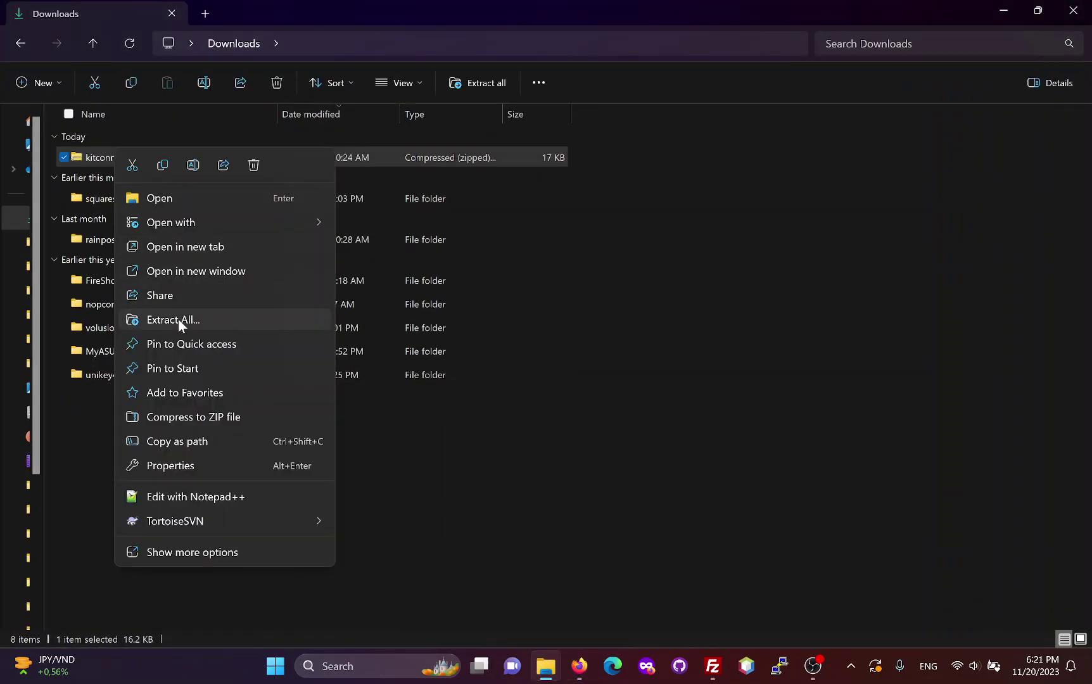
{"action": "left_click", "coordinate": [178, 319]}
{"action": "left_click", "coordinate": [670, 486]}
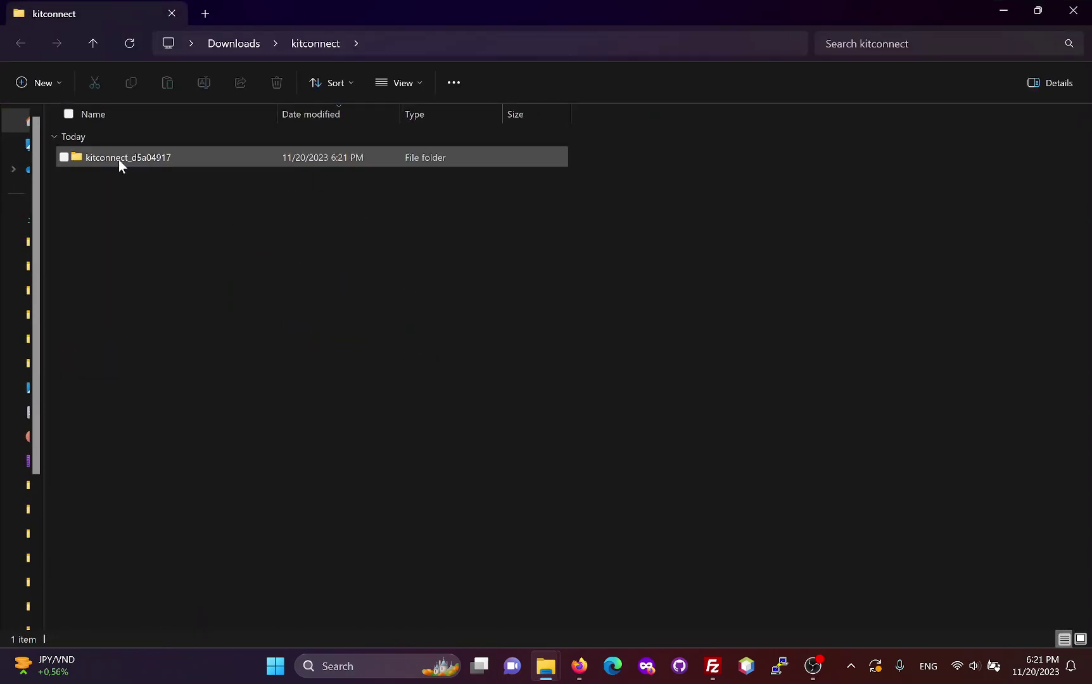
{"action": "double_click", "coordinate": [123, 159]}
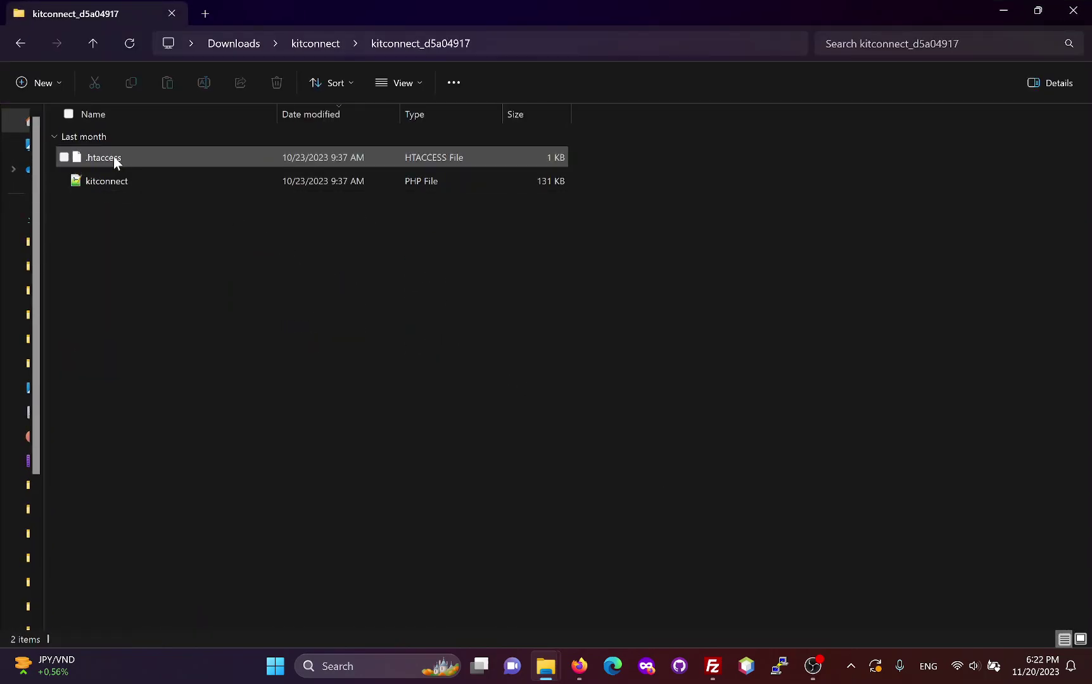
{"action": "left_click", "coordinate": [309, 44]}
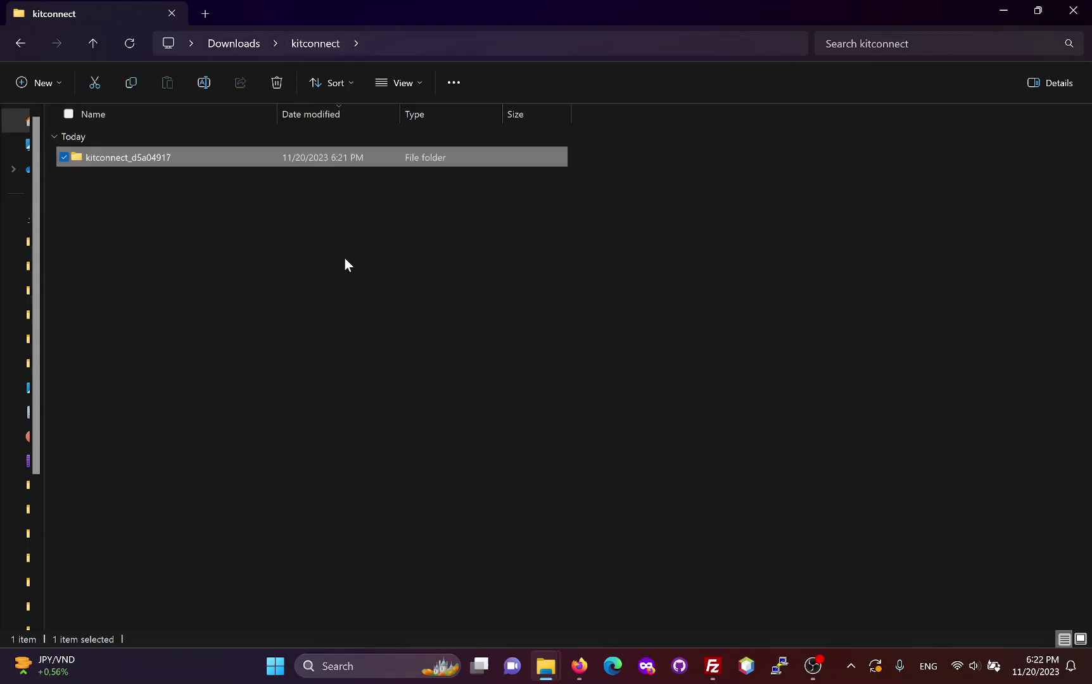
{"action": "left_click", "coordinate": [712, 664]}
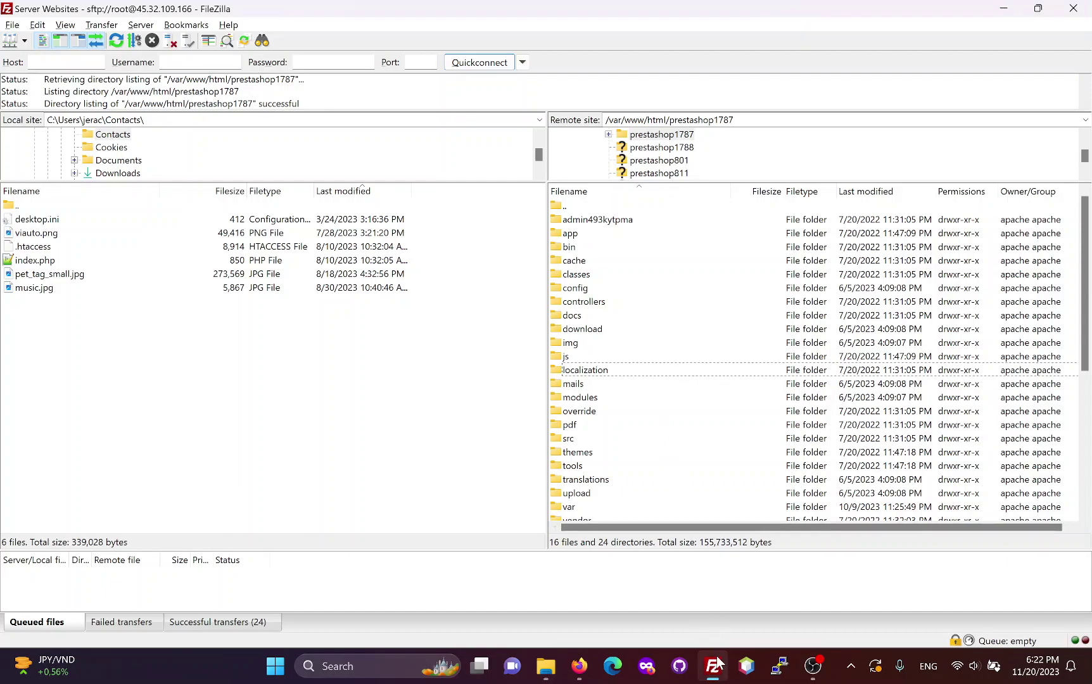
Drag kitconnect_d5a04917 onto FileZilla's remote /var/www/html/prestashop1787 listing to upload it
{"action": "mouse_move", "coordinate": [711, 658]}
{"action": "scroll", "coordinate": [589, 289], "scroll_direction": "down", "scroll_amount": 3}
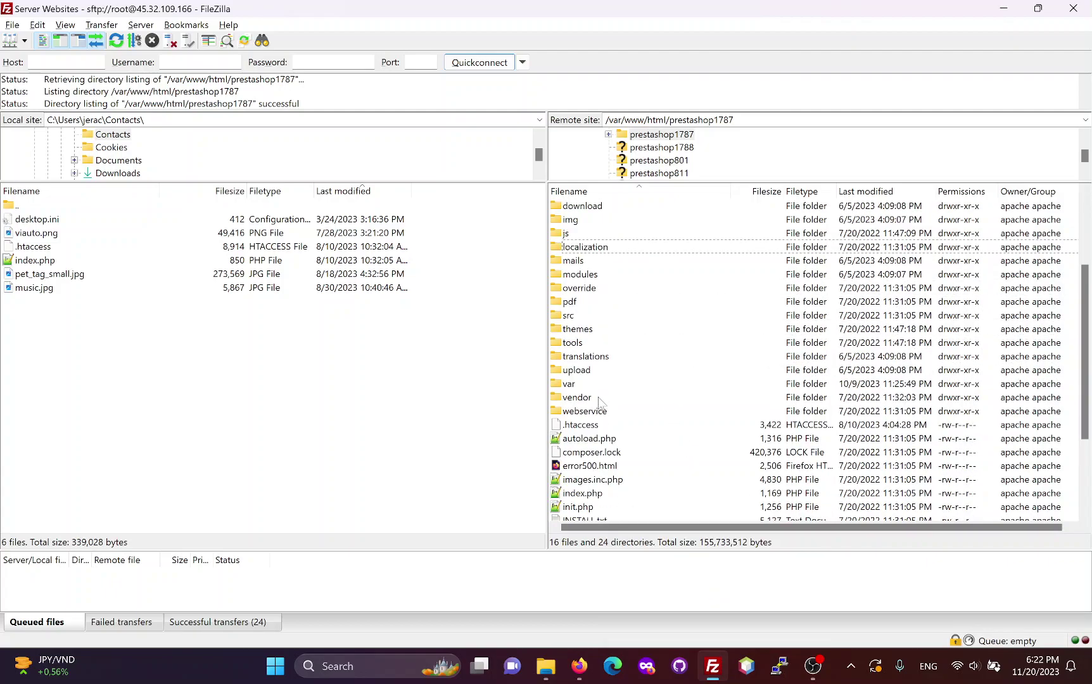
{"action": "left_click", "coordinate": [581, 505]}
{"action": "left_click", "coordinate": [580, 497]}
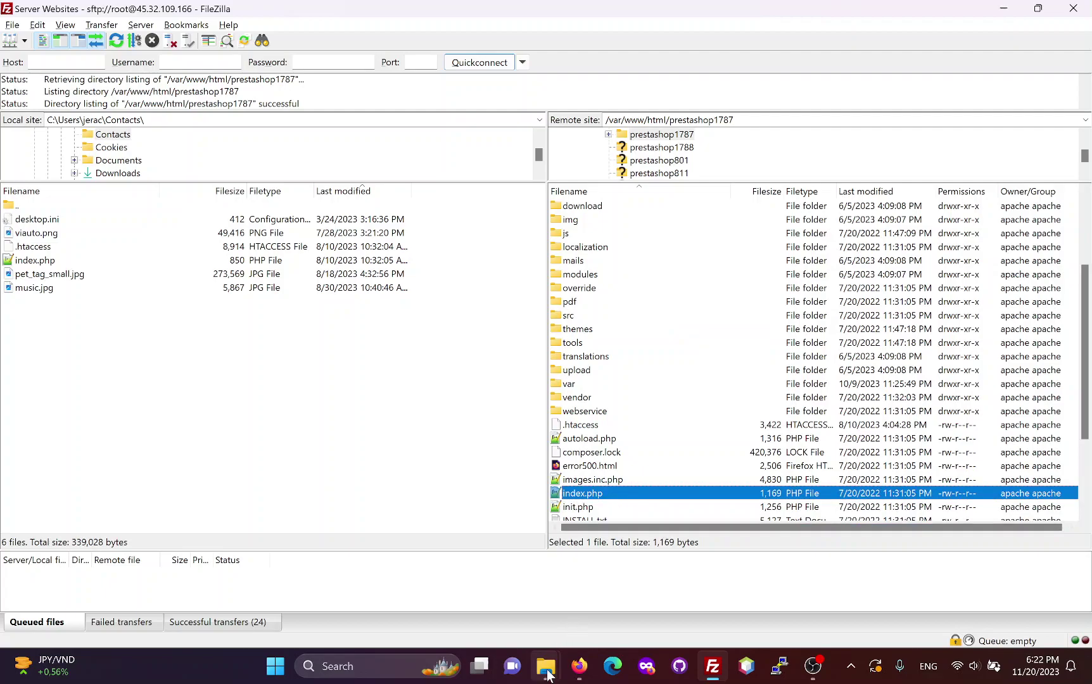
{"action": "mouse_move", "coordinate": [545, 665]}
{"action": "left_click", "coordinate": [629, 579]}
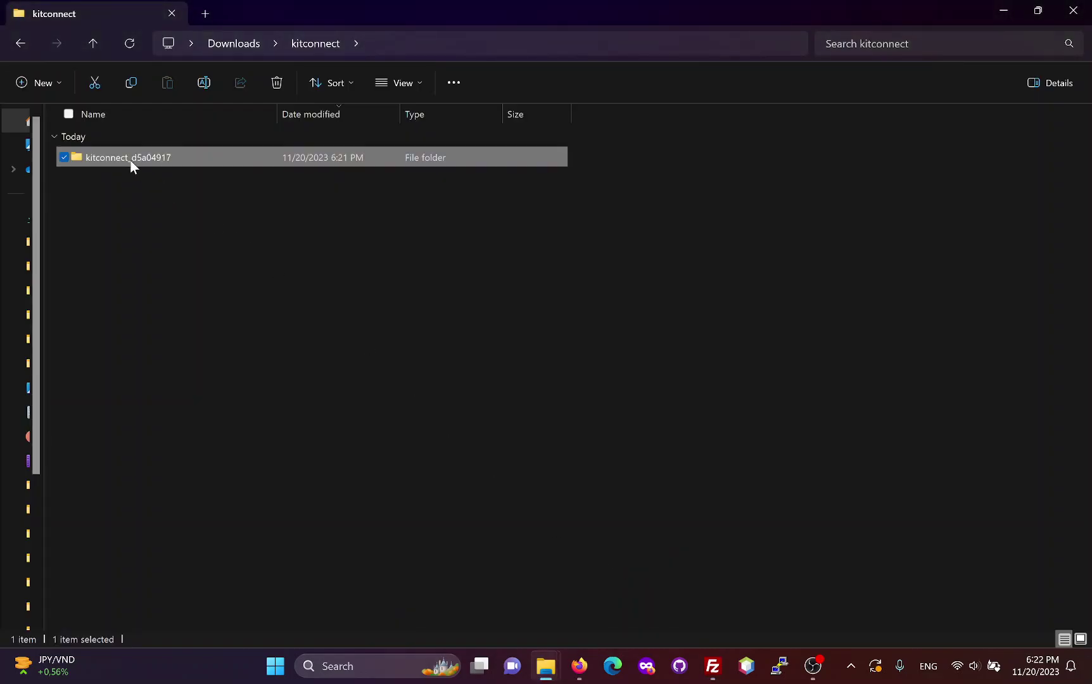
{"action": "left_click_drag", "start_coordinate": [130, 160], "coordinate": [668, 465]}
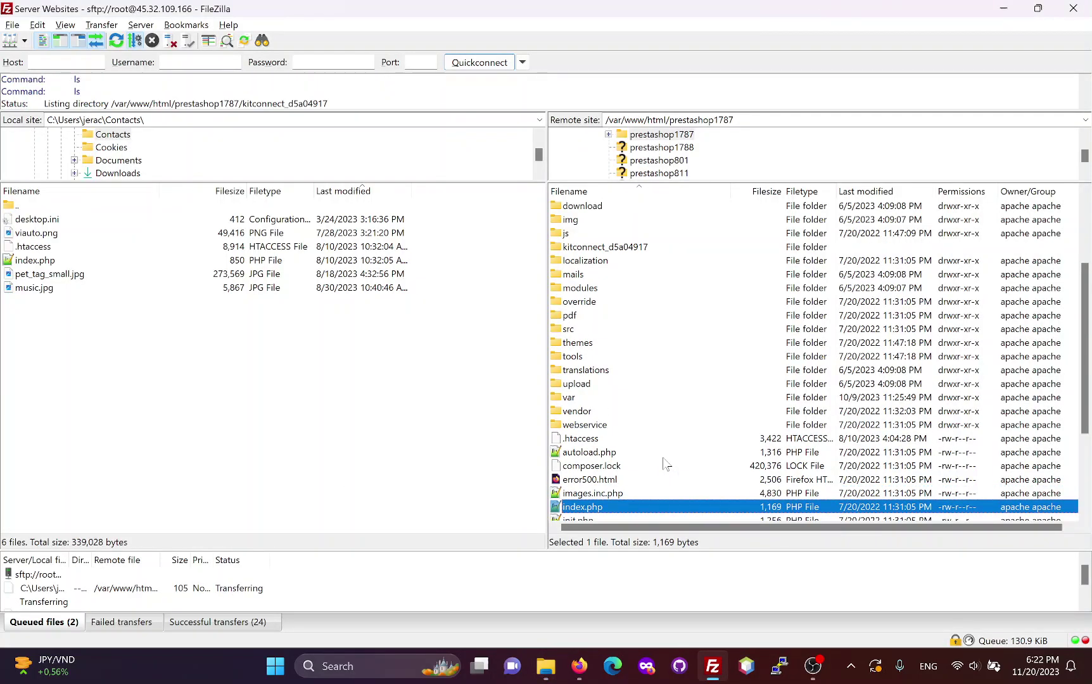
Test the PrestaShop Kitconnect URL connection in Next-Cart and close the success page
{"action": "left_click", "coordinate": [611, 251]}
{"action": "left_click", "coordinate": [579, 666]}
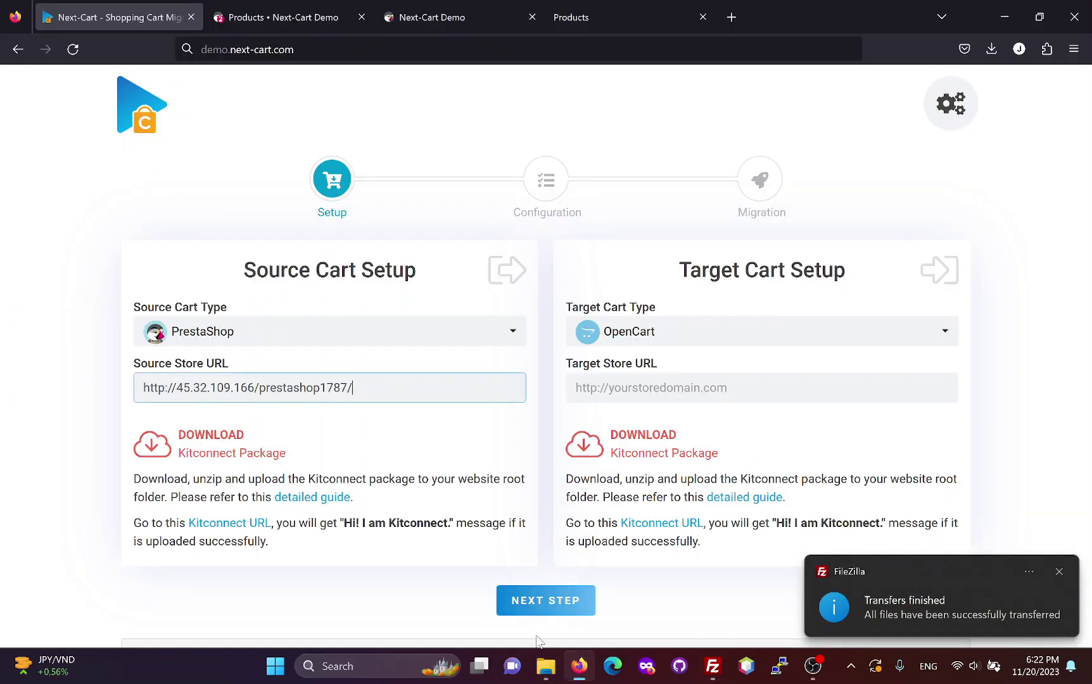
{"action": "left_click", "coordinate": [226, 525]}
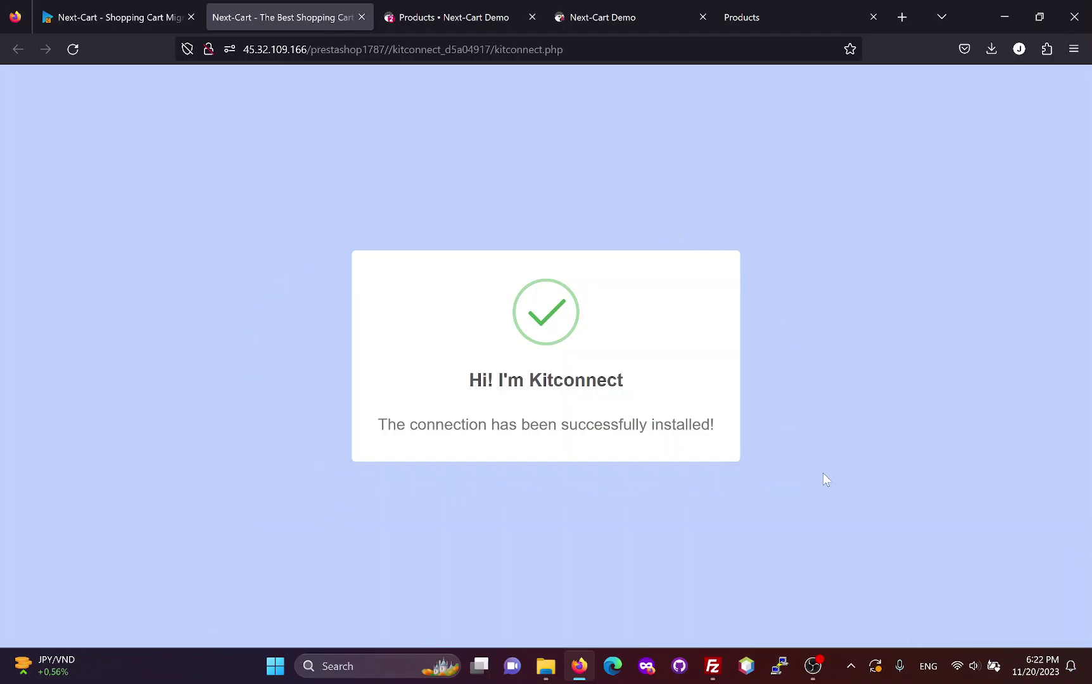
{"action": "middle_click", "coordinate": [283, 12]}
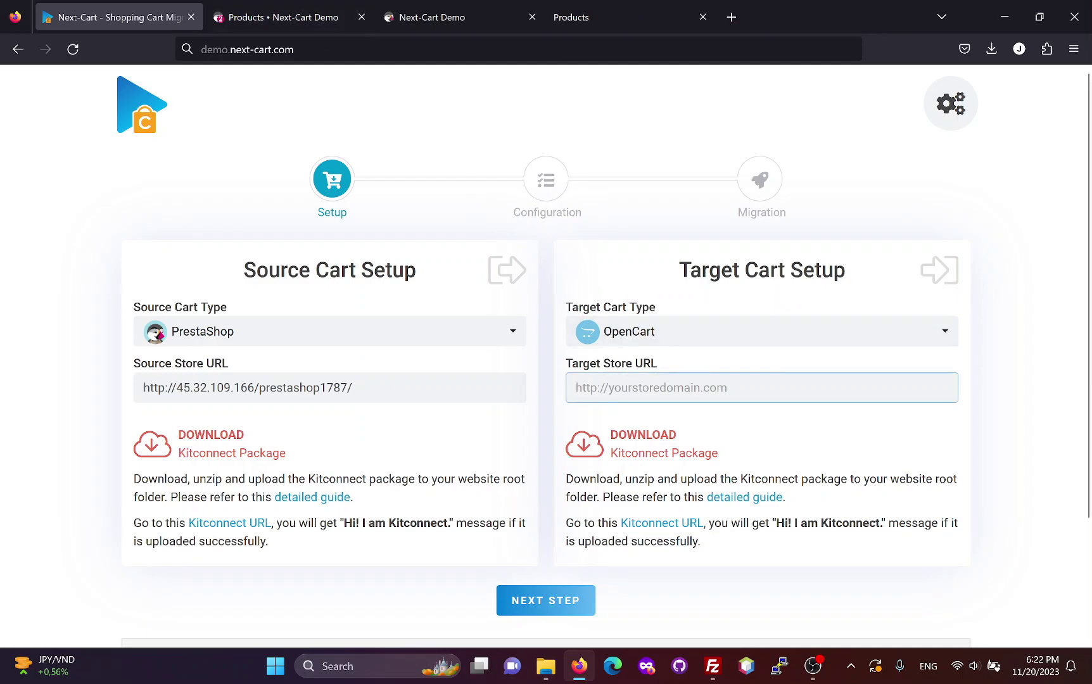
{"action": "left_click", "coordinate": [622, 17]}
{"action": "left_click", "coordinate": [971, 95]}
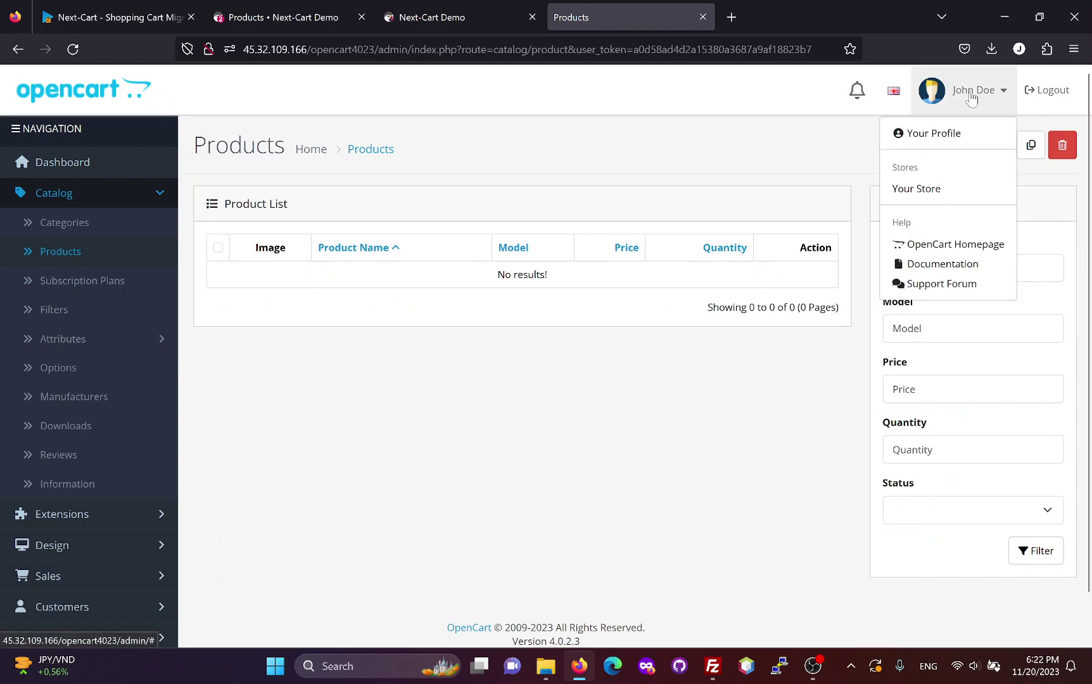
{"action": "left_click", "coordinate": [925, 188]}
{"action": "right_click", "coordinate": [367, 50]}
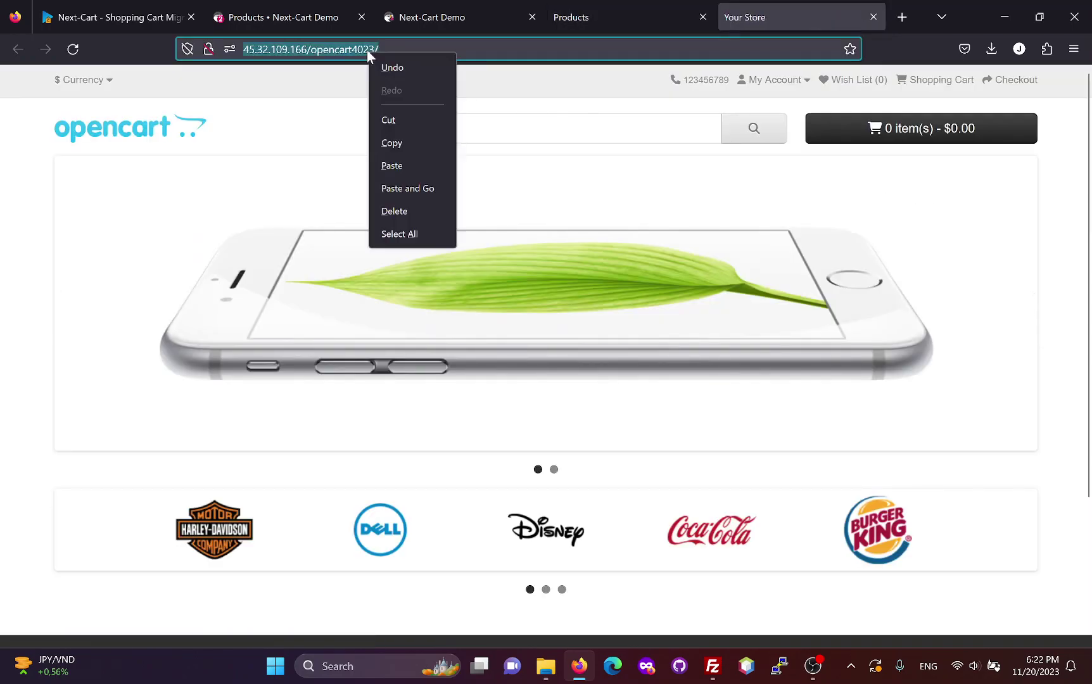
{"action": "left_click", "coordinate": [414, 140]}
{"action": "left_click", "coordinate": [115, 19]}
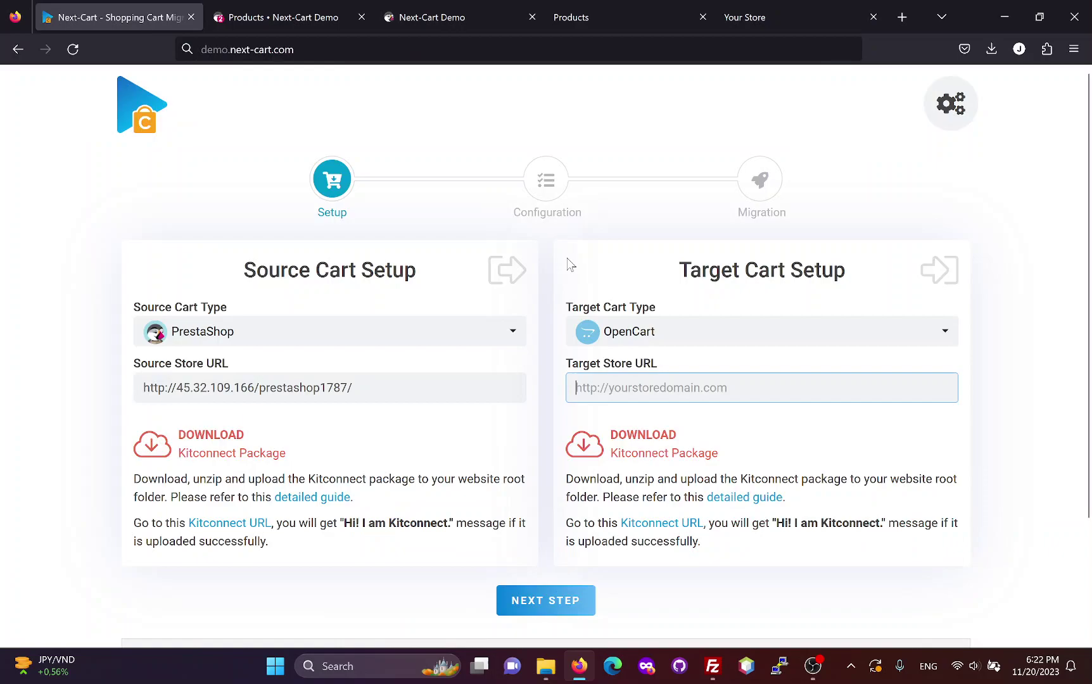
{"action": "key", "text": "ctrl+v"}
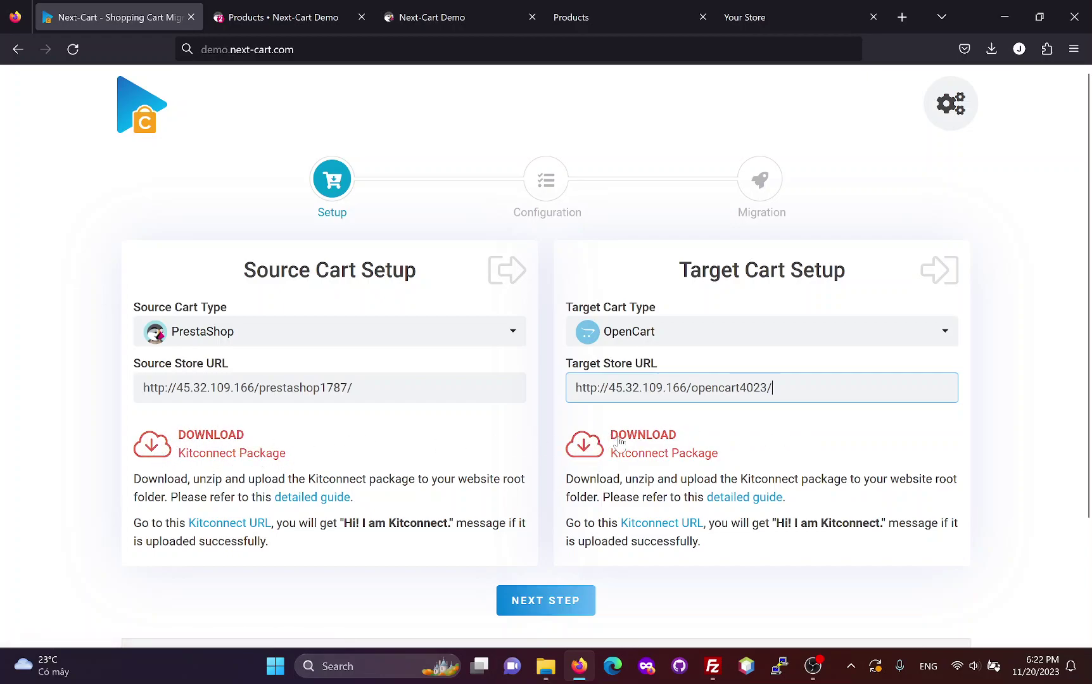
Drag kitconnect_d5a04917 into the server's /var/www/html/opencart4023 folder in FileZilla to upload it
{"action": "left_click", "coordinate": [712, 666]}
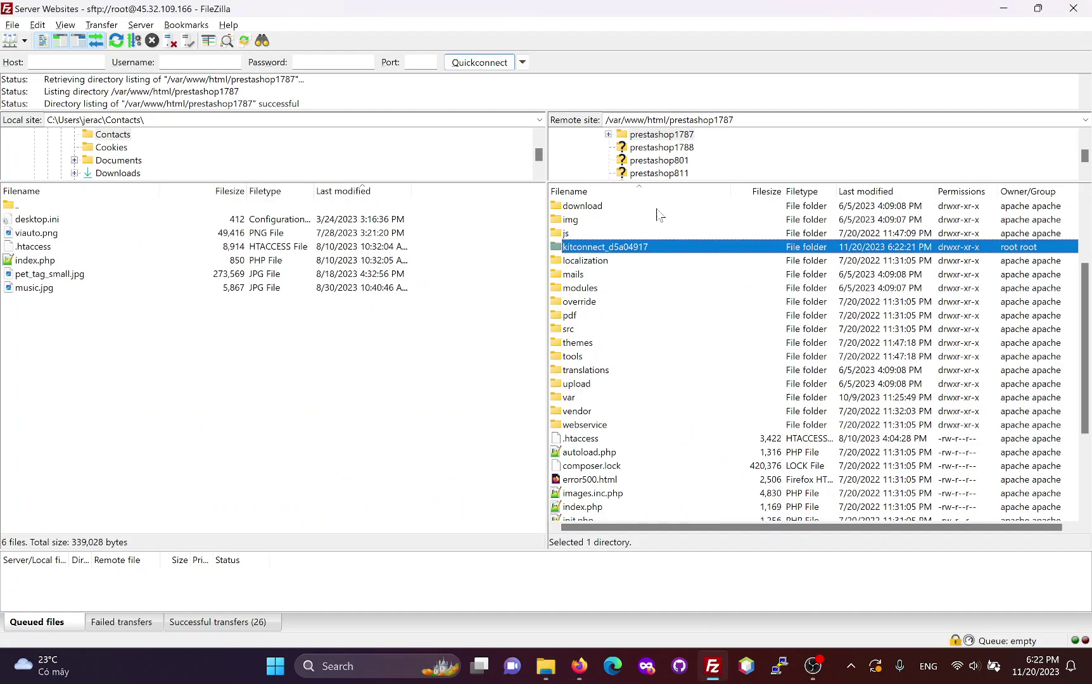
{"action": "scroll", "coordinate": [659, 163], "scroll_direction": "up", "scroll_amount": 2}
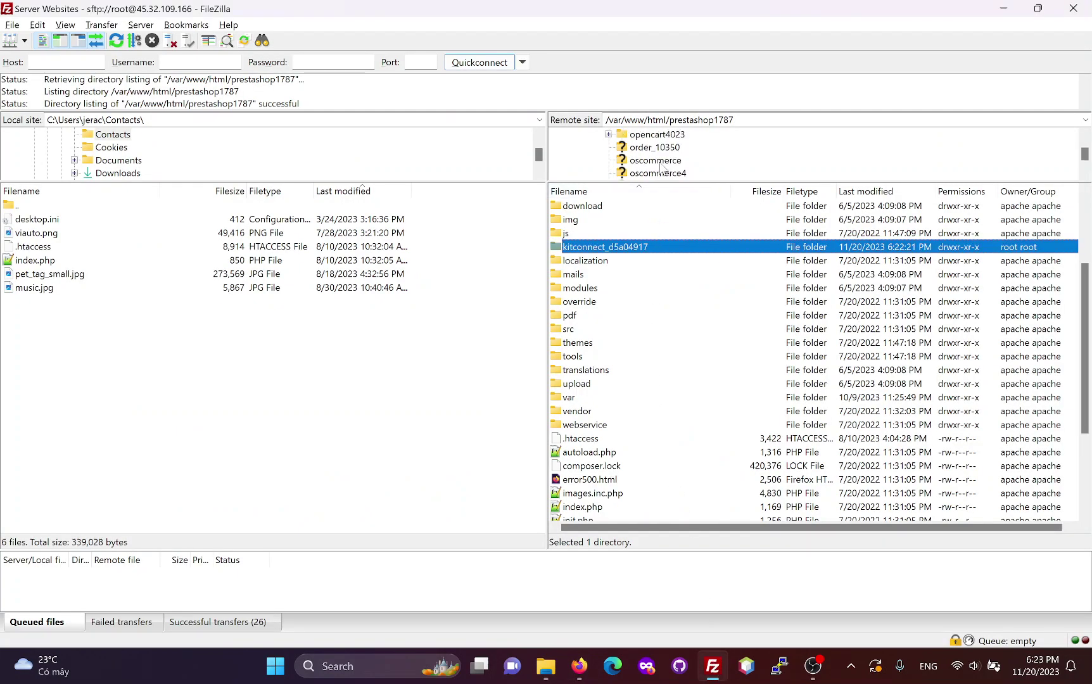
{"action": "scroll", "coordinate": [661, 168], "scroll_direction": "up", "scroll_amount": 1}
{"action": "left_click", "coordinate": [659, 173]}
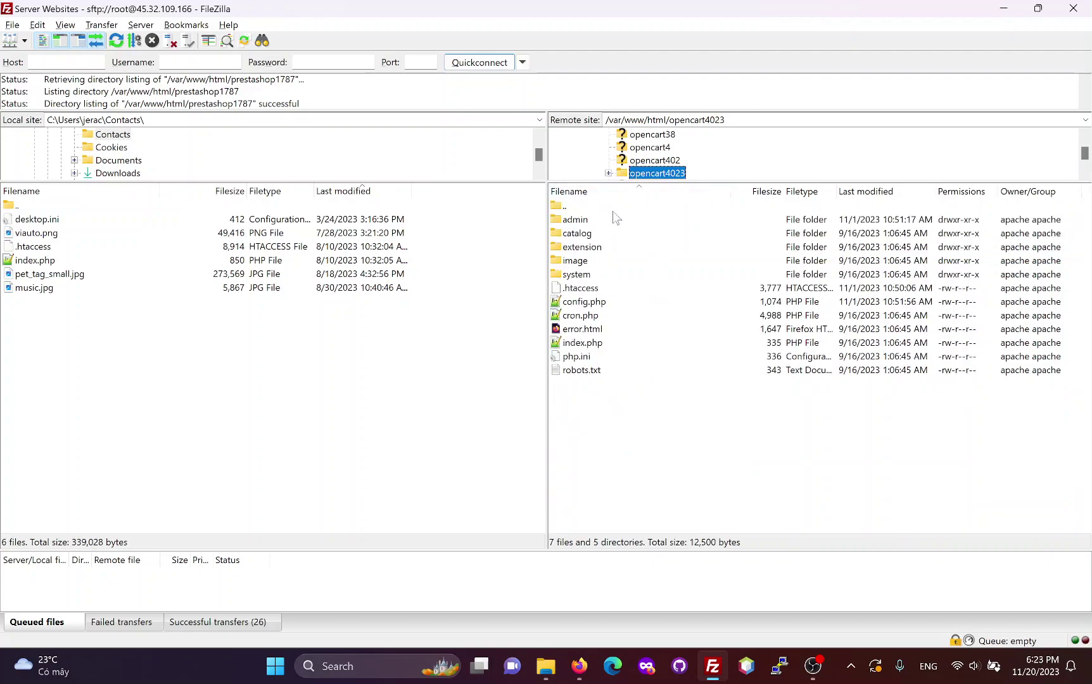
{"action": "mouse_move", "coordinate": [545, 666]}
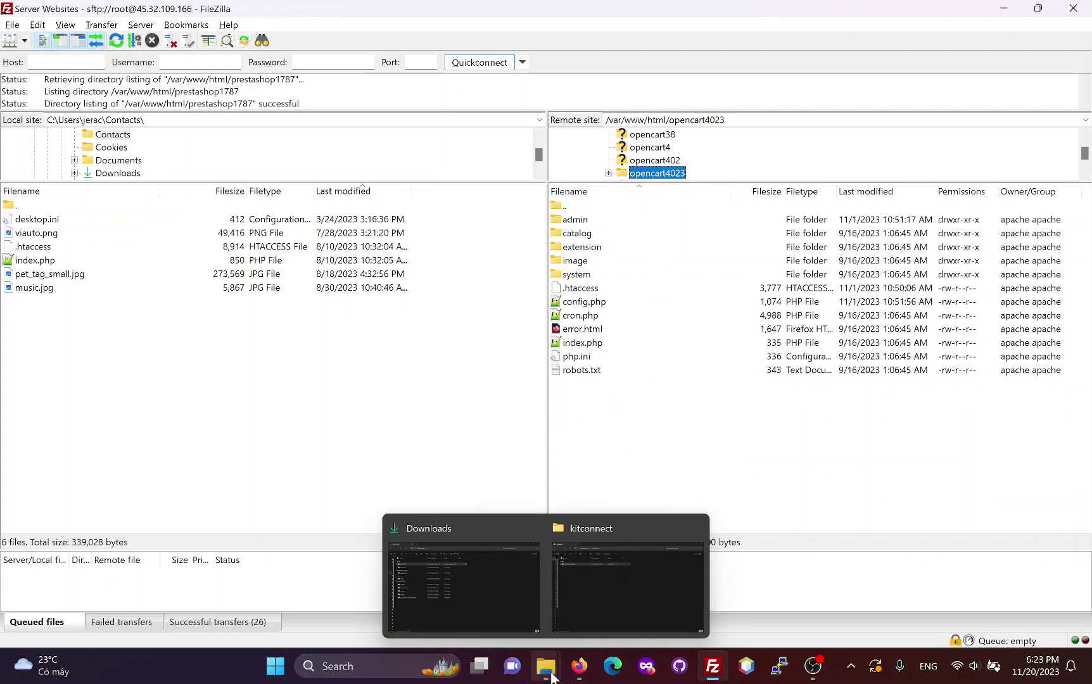
{"action": "left_click", "coordinate": [605, 598]}
{"action": "left_click_drag", "start_coordinate": [109, 156], "coordinate": [656, 365]}
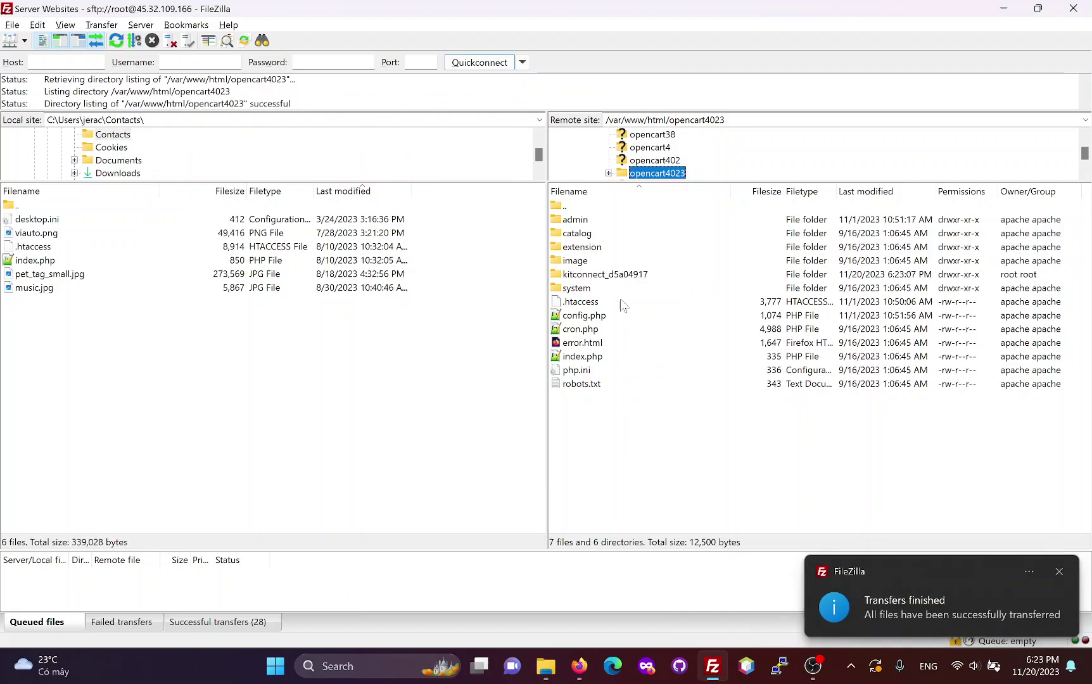
{"action": "left_click", "coordinate": [613, 278]}
Test the OpenCart Kitconnect URL connection, close the success tab, and continue to Configuration
{"action": "left_click", "coordinate": [578, 666]}
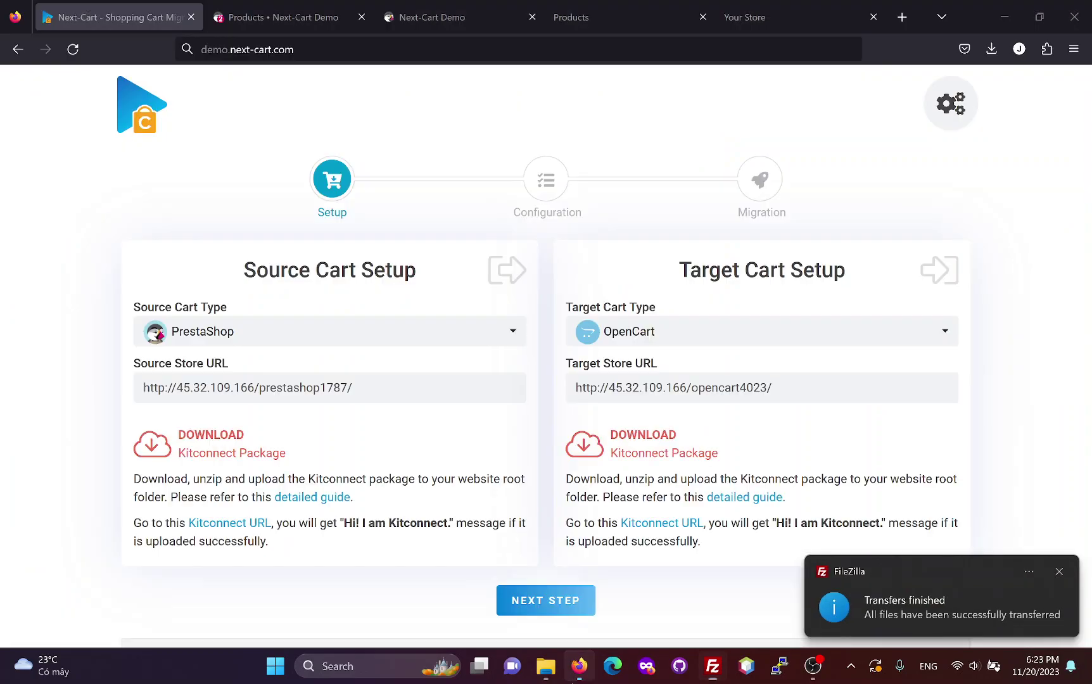
{"action": "left_click", "coordinate": [657, 525]}
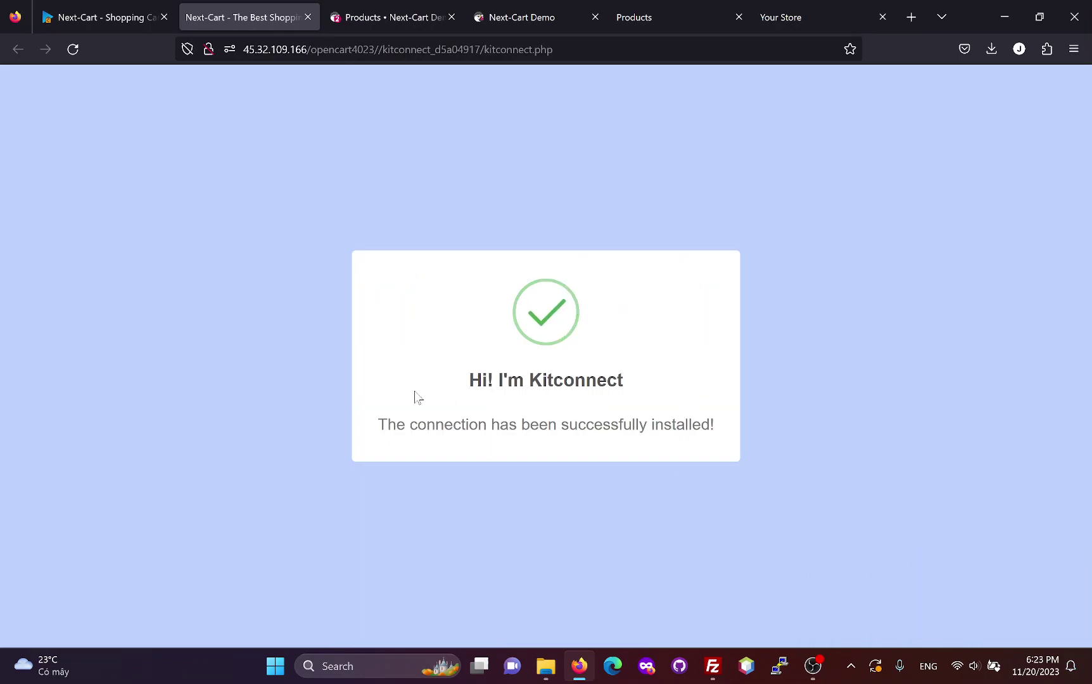
{"action": "middle_click", "coordinate": [237, 12]}
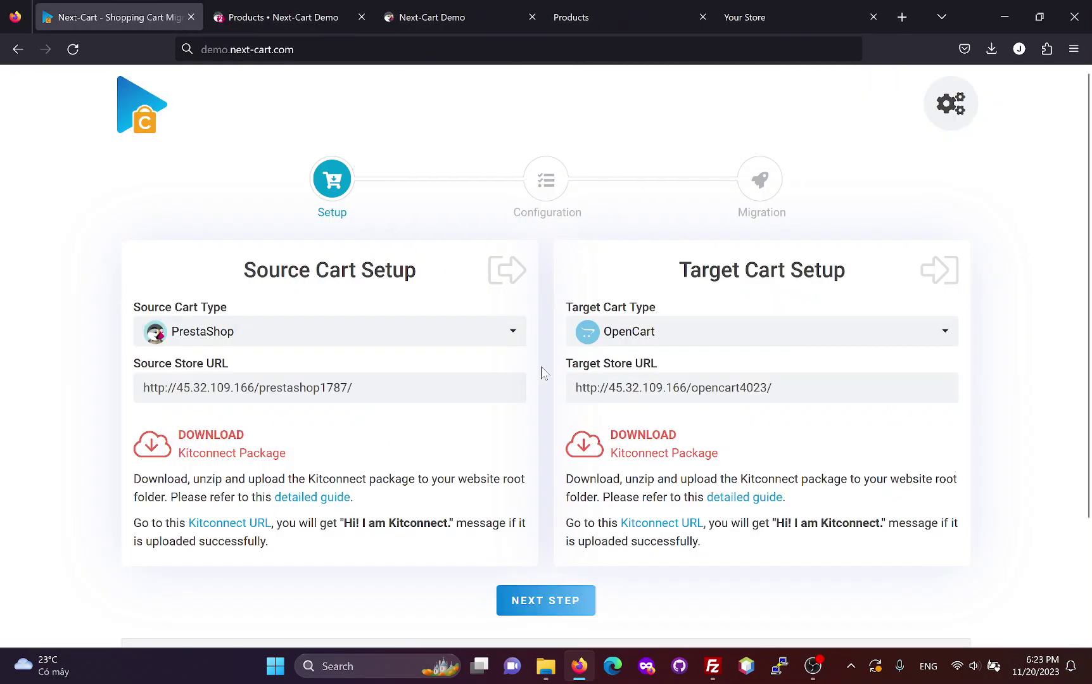
{"action": "left_click", "coordinate": [545, 602]}
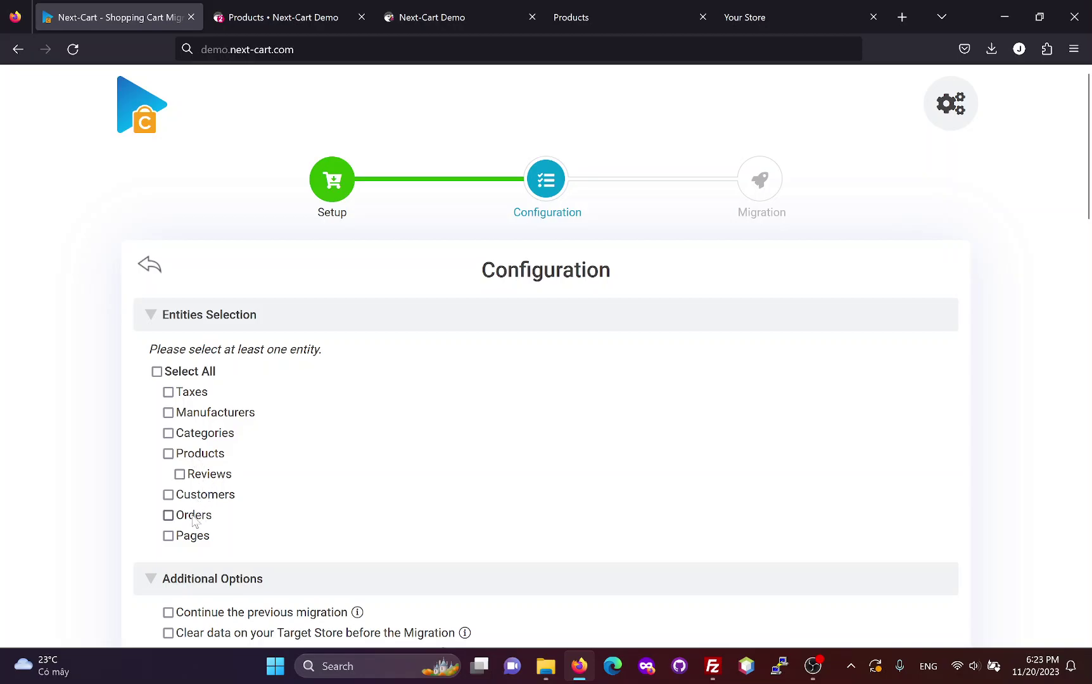
Select all entities and enable description images, Preserve Order IDs and Migrate SEO URLs
{"action": "left_click", "coordinate": [197, 374]}
{"action": "scroll", "coordinate": [557, 494], "scroll_direction": "down", "scroll_amount": 3}
{"action": "scroll", "coordinate": [583, 501], "scroll_direction": "down", "scroll_amount": 2}
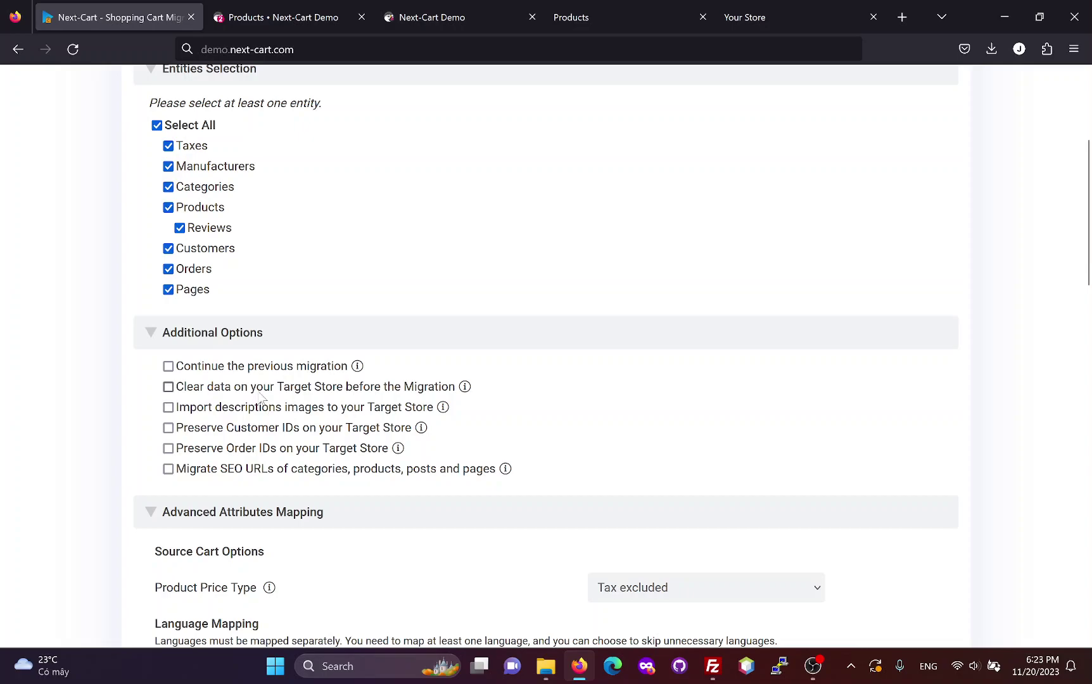
{"action": "left_click", "coordinate": [254, 450]}
{"action": "left_click", "coordinate": [255, 469]}
{"action": "mouse_move", "coordinate": [506, 473]}
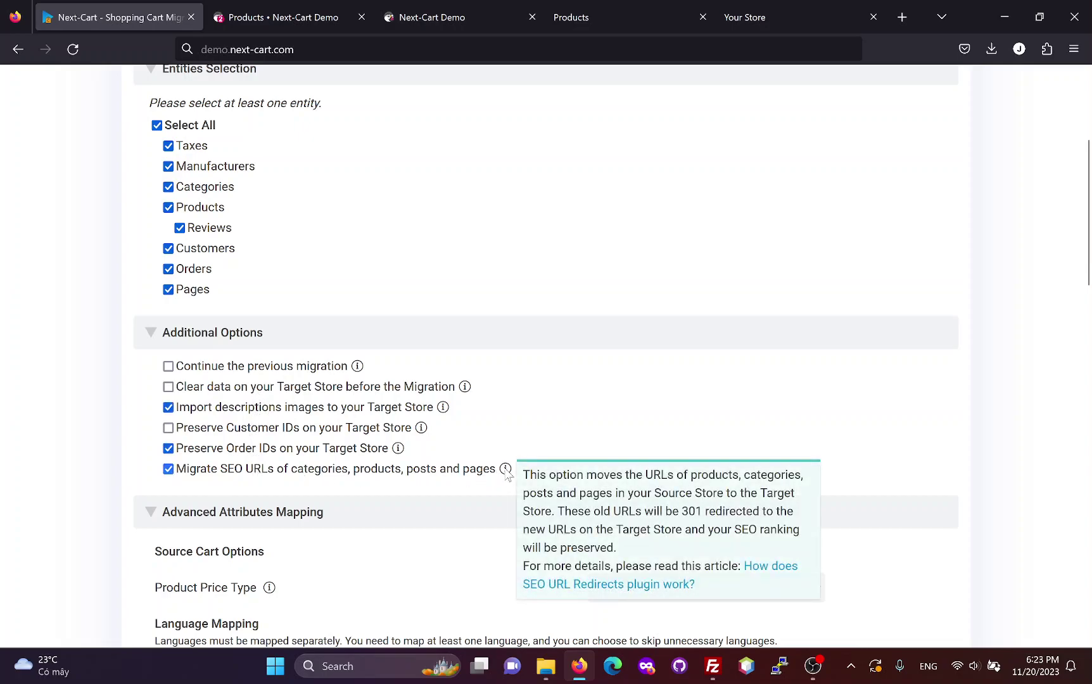
{"action": "scroll", "coordinate": [470, 513], "scroll_direction": "down", "scroll_amount": 5}
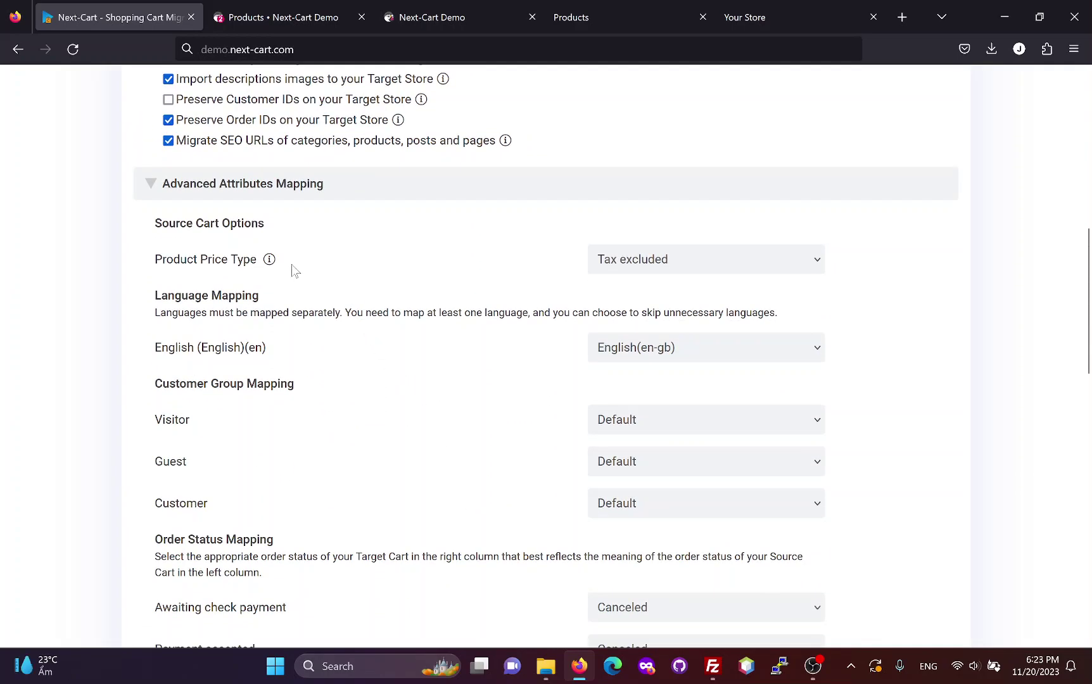
Keep prices Tax excluded, English mapped to English(en-gb), and customer groups mapped to Default
{"action": "left_click", "coordinate": [615, 271]}
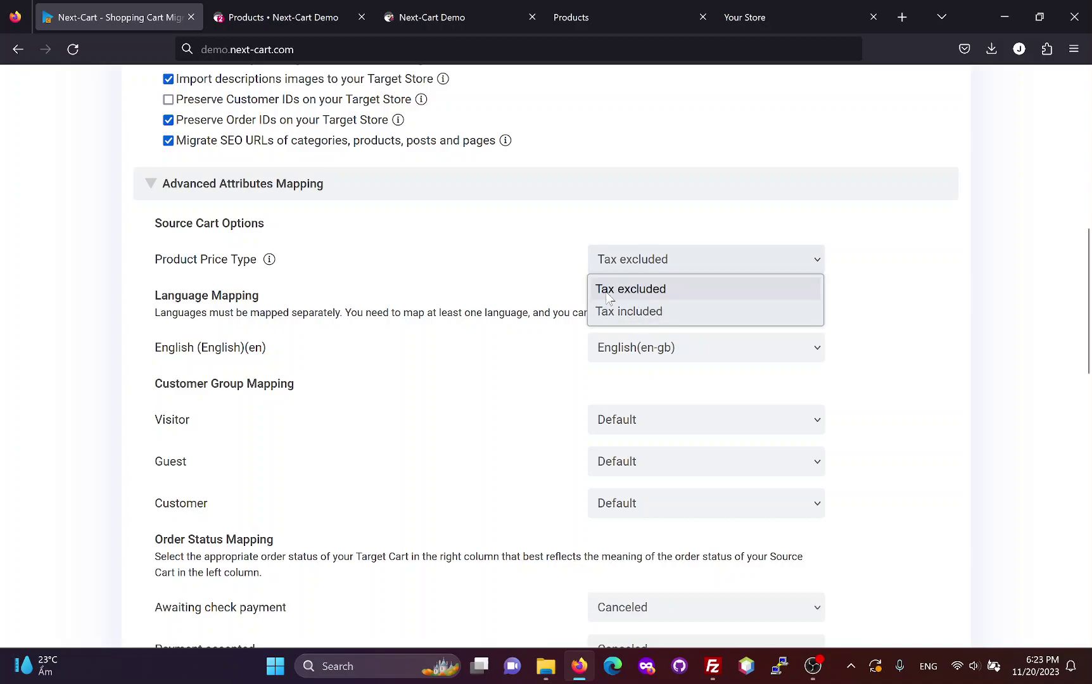
{"action": "left_click", "coordinate": [676, 290]}
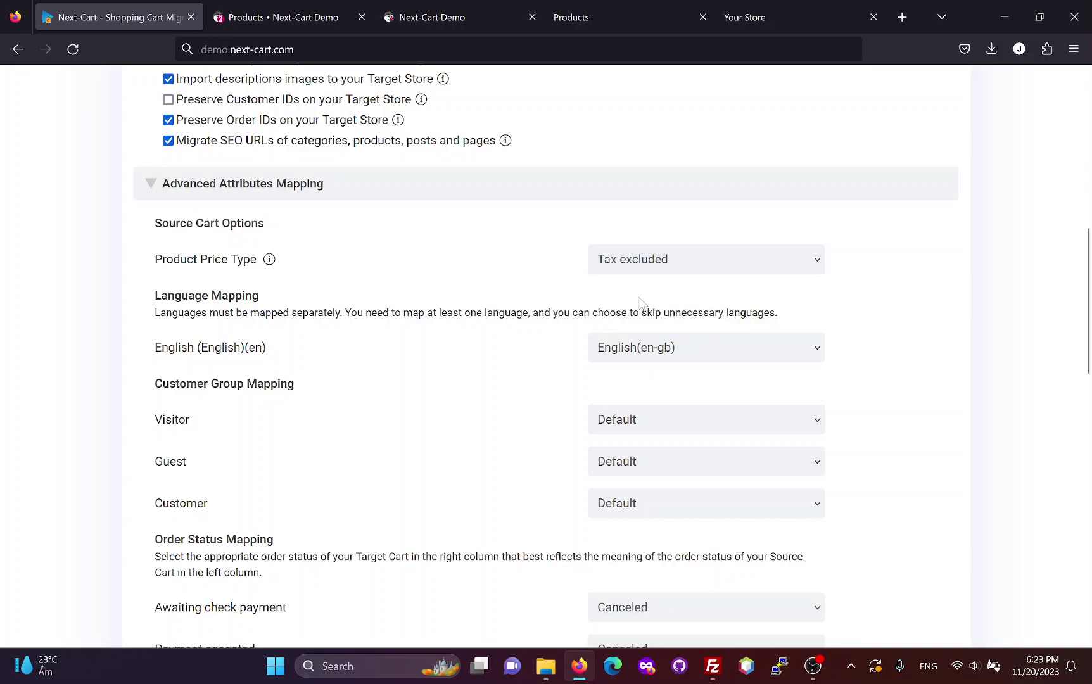
{"action": "left_click", "coordinate": [617, 352]}
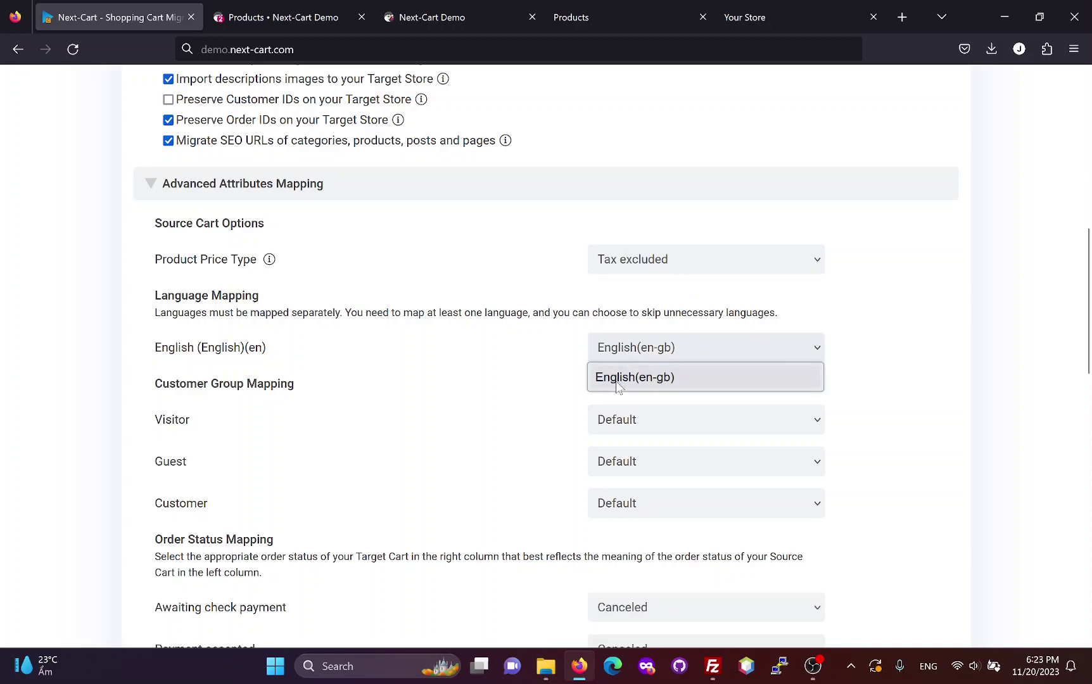
{"action": "left_click", "coordinate": [617, 380]}
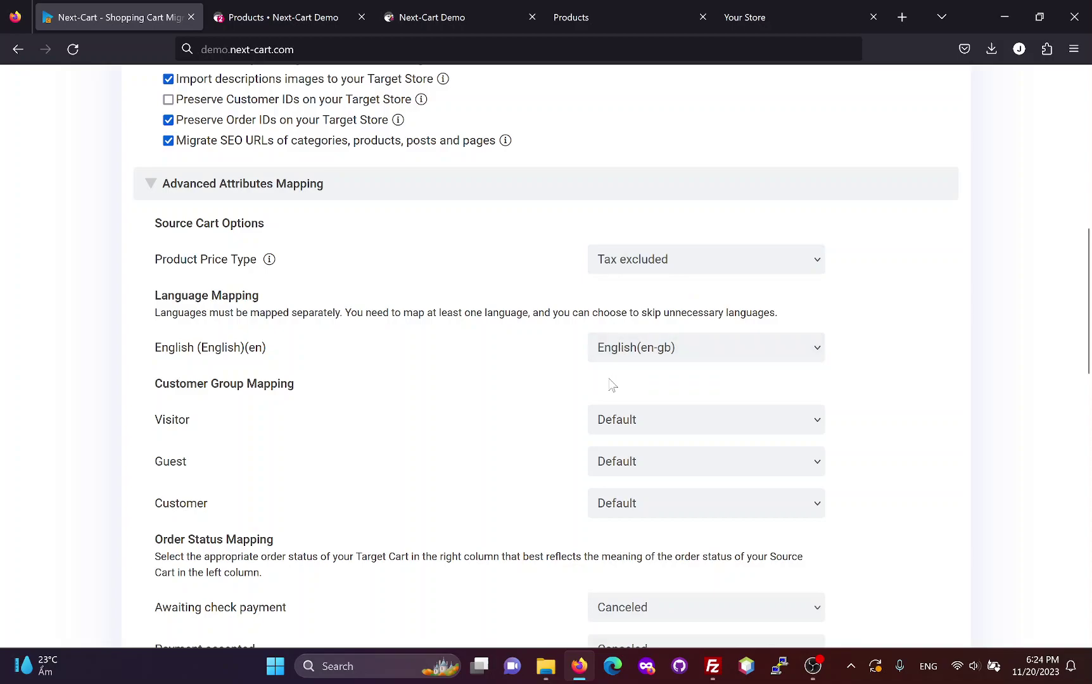
{"action": "left_click", "coordinate": [612, 429]}
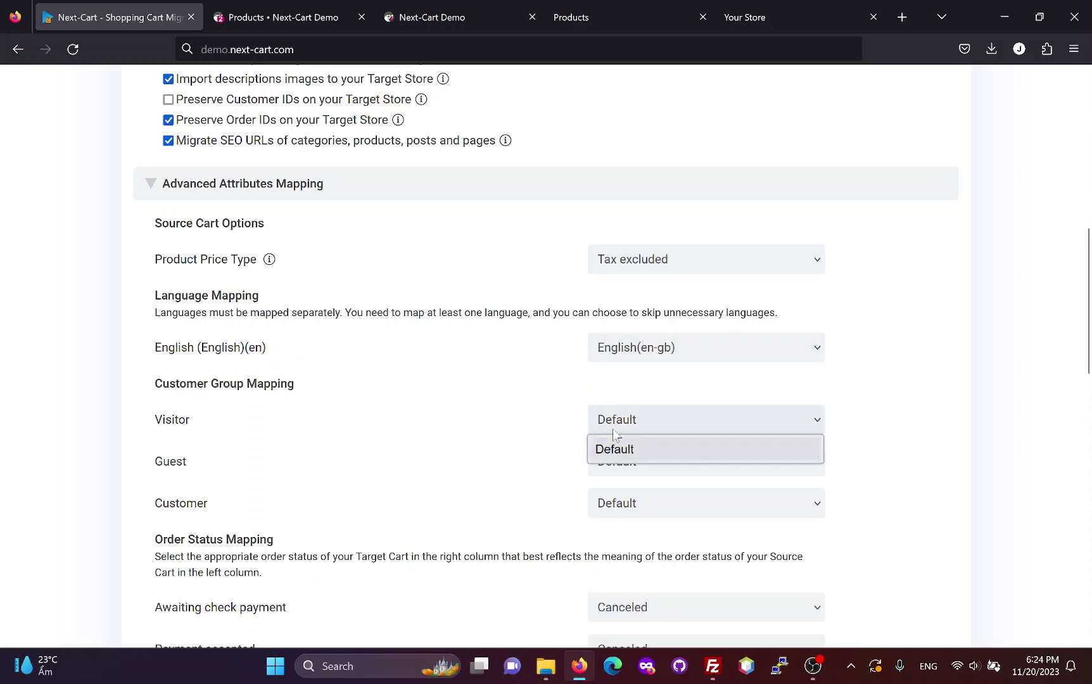
{"action": "left_click", "coordinate": [605, 472]}
{"action": "left_click", "coordinate": [601, 512]}
{"action": "left_click", "coordinate": [529, 500]}
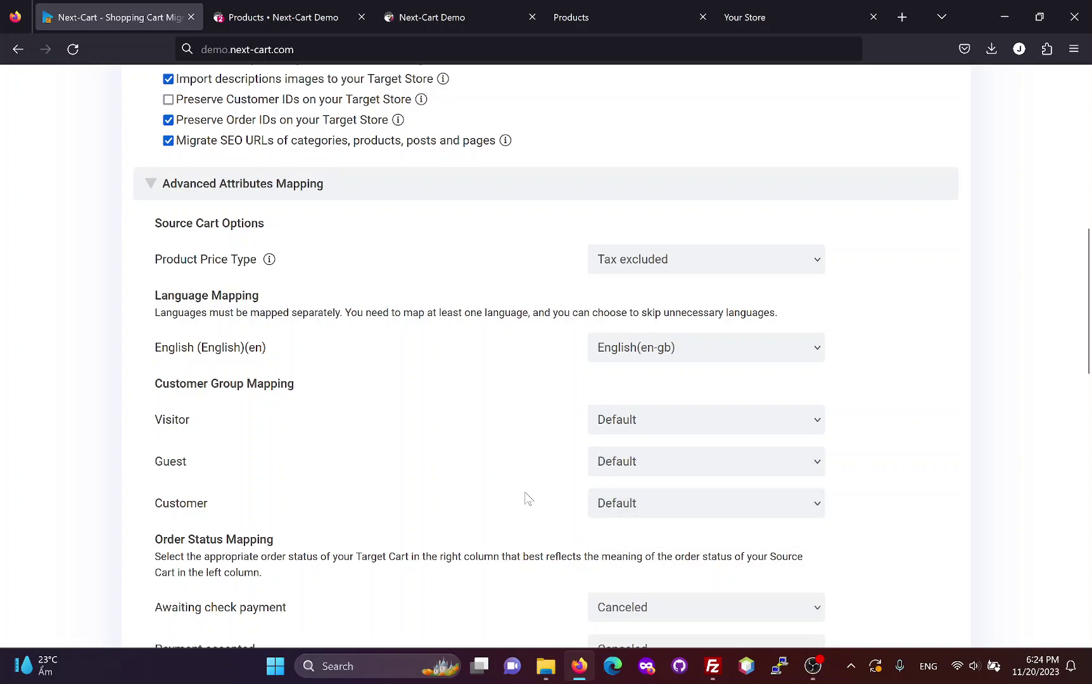
Map Awaiting check payment to Pending, Payment accepted to Processing, and Delivered to Complete
{"action": "scroll", "coordinate": [497, 460], "scroll_direction": "down", "scroll_amount": 5}
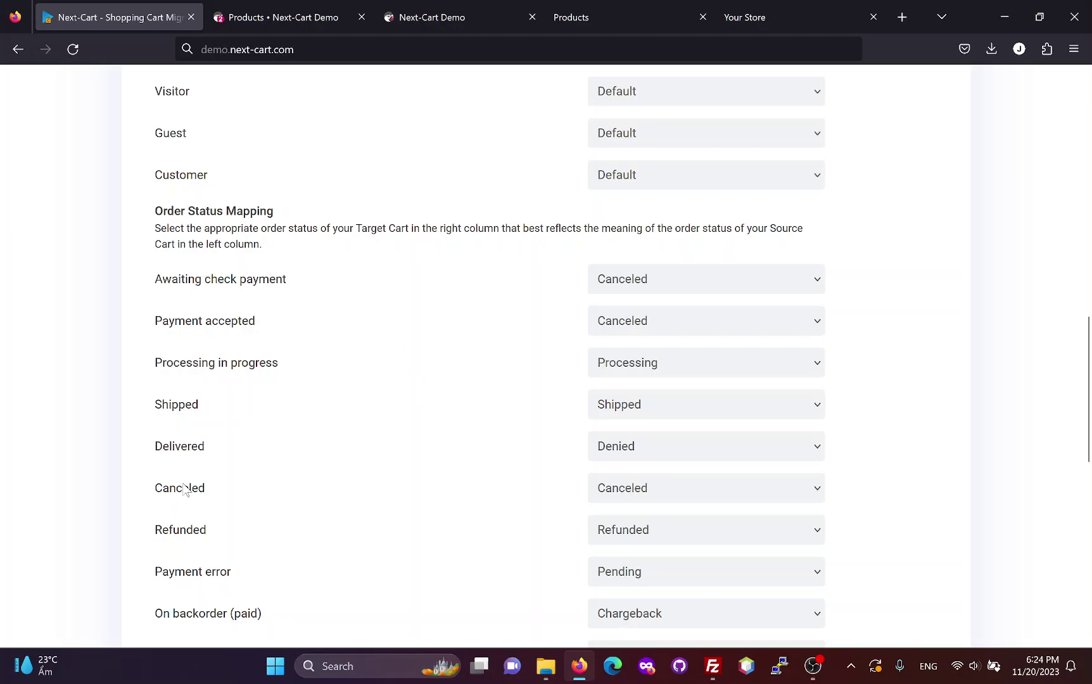
{"action": "left_click", "coordinate": [602, 289]}
{"action": "left_click", "coordinate": [638, 304]}
{"action": "left_click", "coordinate": [644, 322]}
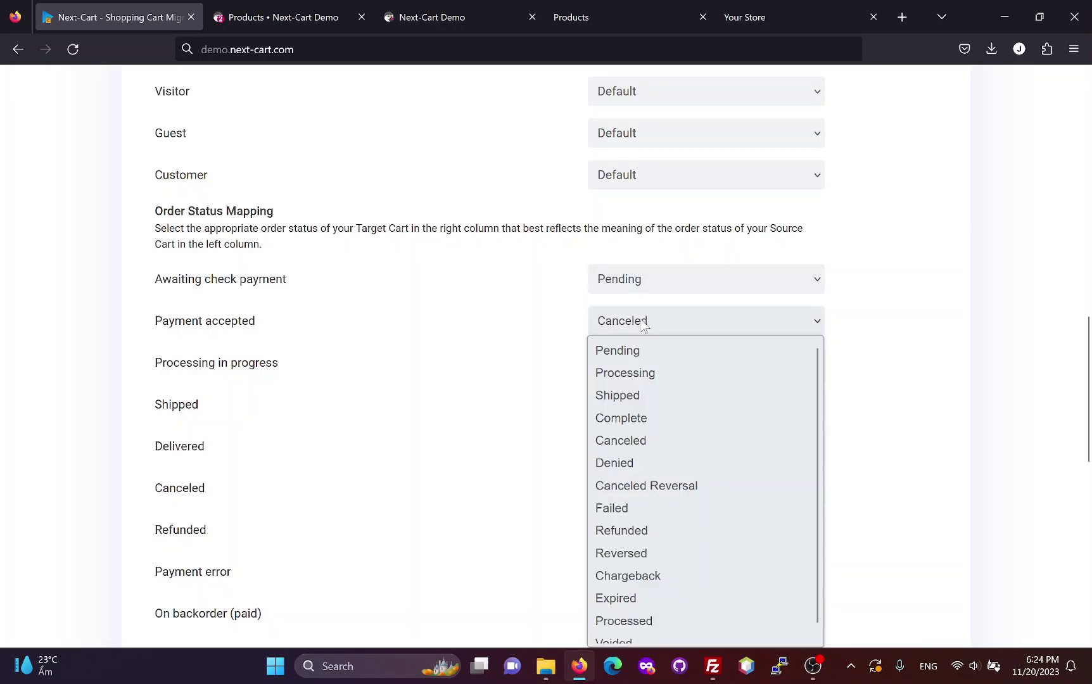
{"action": "left_click", "coordinate": [648, 374]}
{"action": "left_click", "coordinate": [650, 379]}
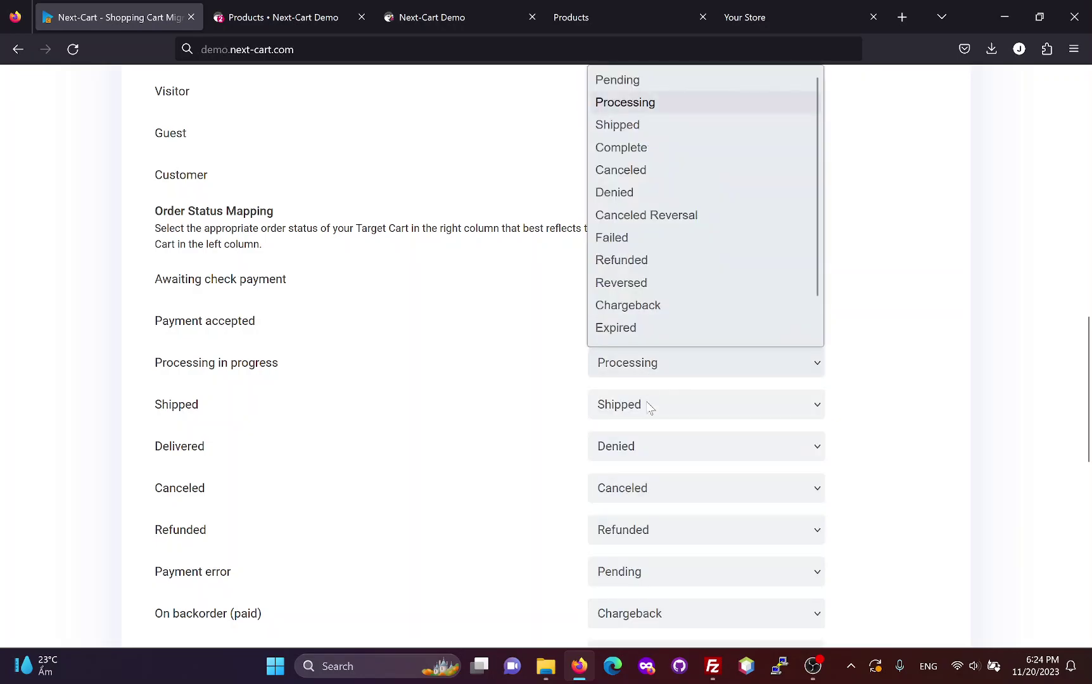
{"action": "left_click", "coordinate": [651, 407]}
{"action": "left_click", "coordinate": [644, 446]}
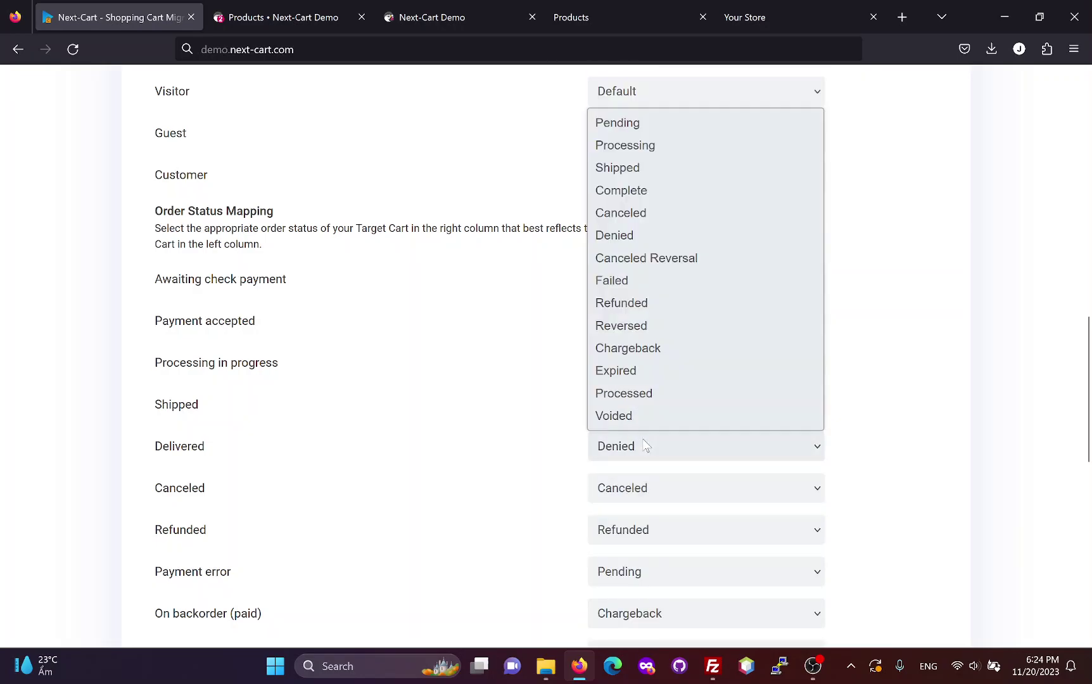
{"action": "left_click", "coordinate": [625, 190]}
Map Payment error to Expired, both backorder statuses, bank wire and remote payment to Pending/Processing
{"action": "scroll", "coordinate": [654, 429], "scroll_direction": "down", "scroll_amount": 1}
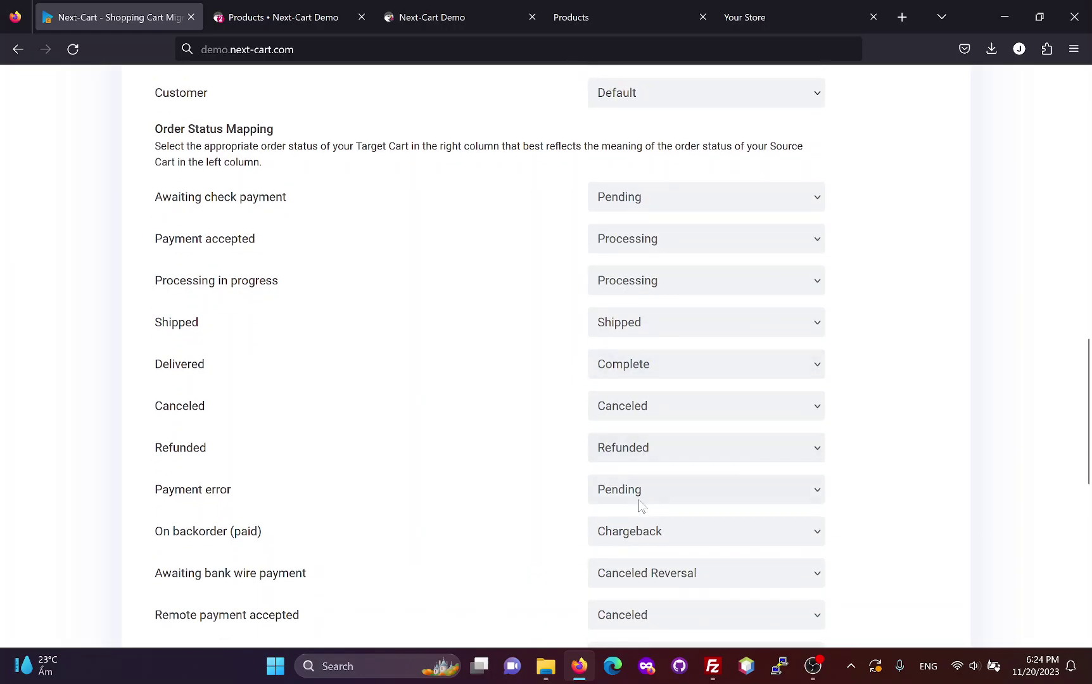
{"action": "left_click", "coordinate": [643, 507]}
{"action": "left_click", "coordinate": [638, 415]}
{"action": "scroll", "coordinate": [653, 417], "scroll_direction": "down", "scroll_amount": 1}
{"action": "left_click", "coordinate": [659, 458]}
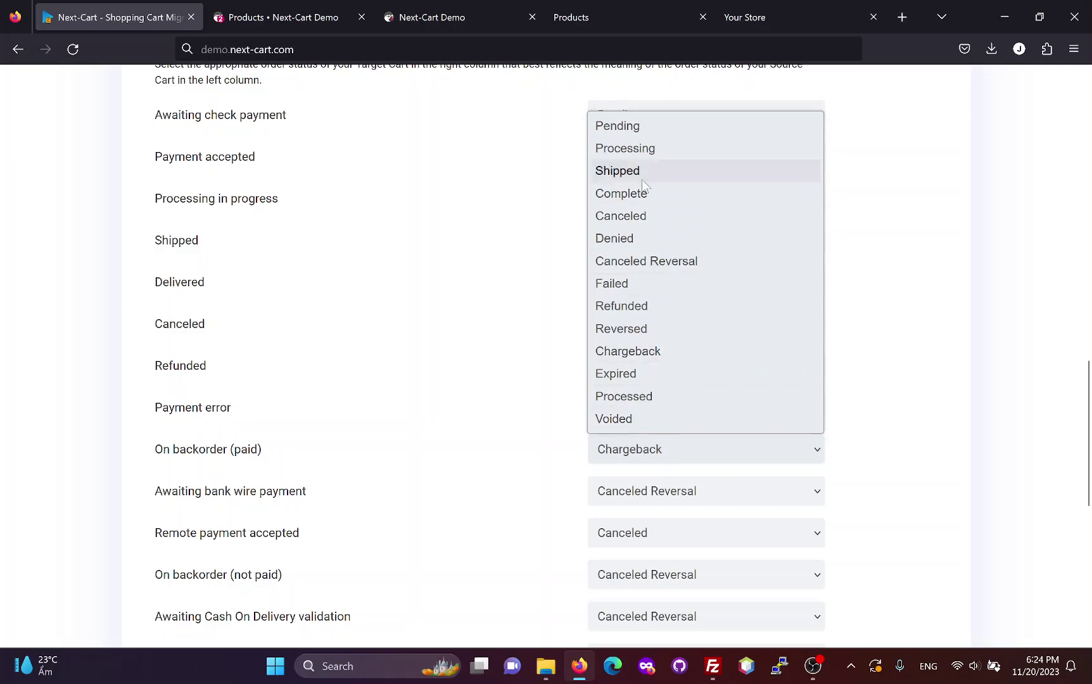
{"action": "left_click", "coordinate": [643, 151]}
{"action": "left_click", "coordinate": [658, 500]}
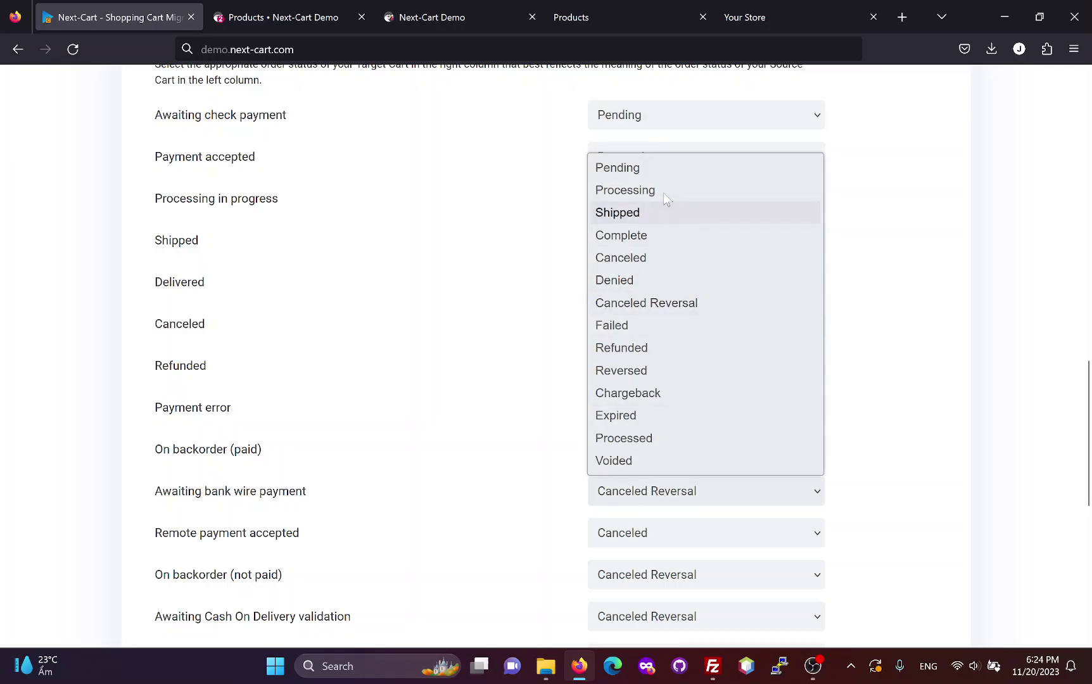
{"action": "left_click", "coordinate": [662, 168]}
{"action": "left_click", "coordinate": [660, 532]}
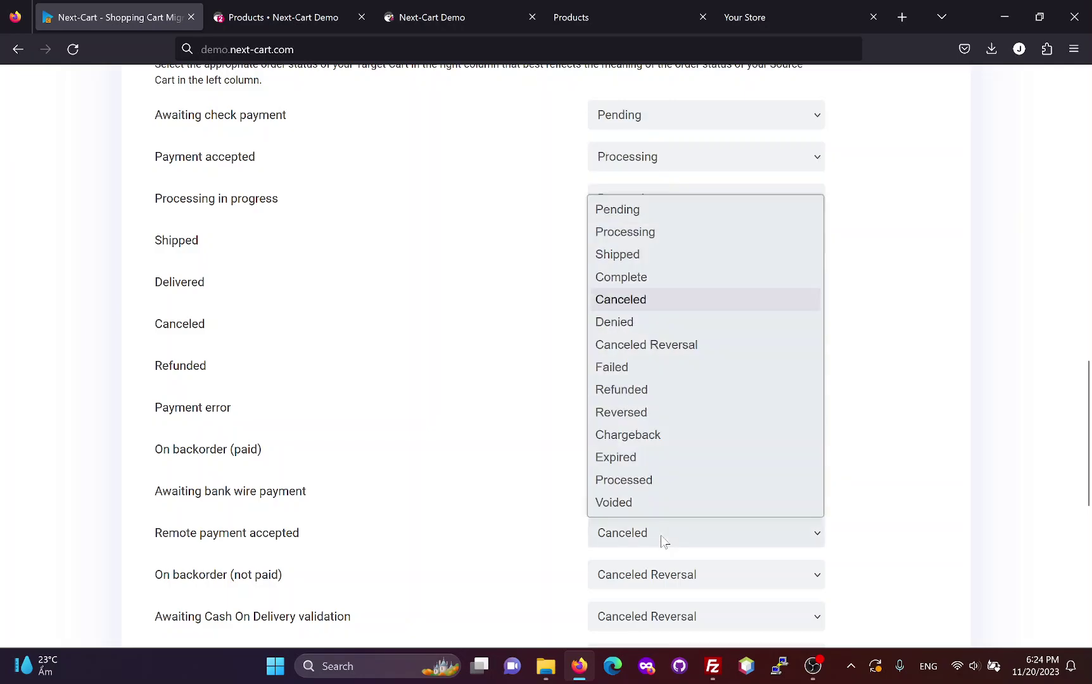
{"action": "left_click", "coordinate": [658, 237]}
{"action": "scroll", "coordinate": [659, 247], "scroll_direction": "down", "scroll_amount": 1}
{"action": "left_click", "coordinate": [655, 498]}
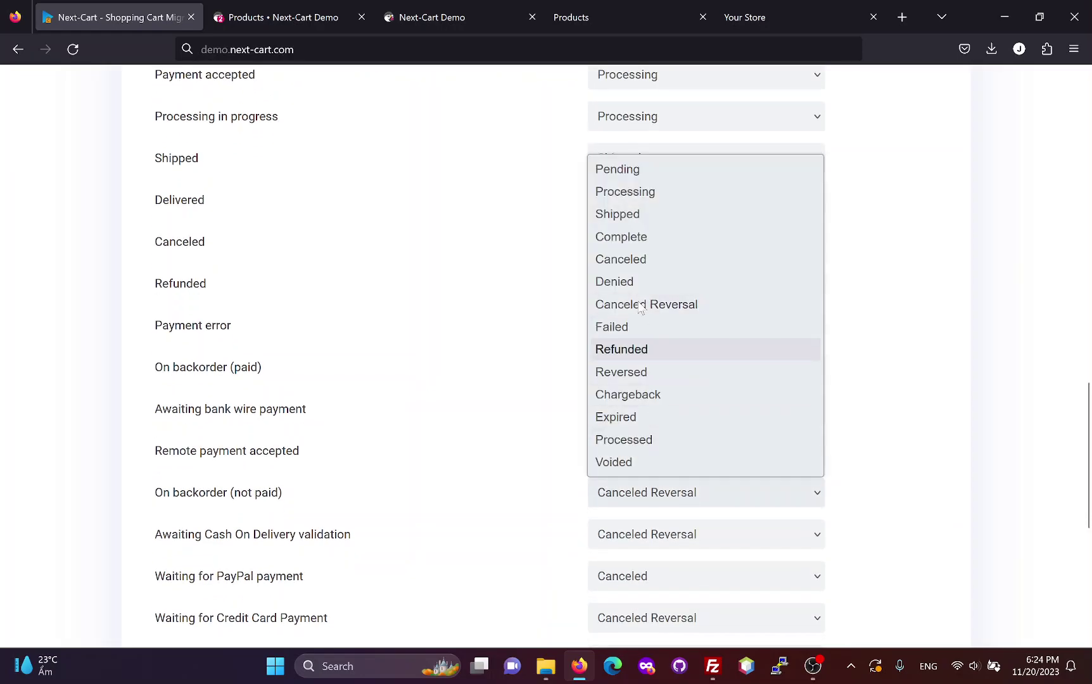
{"action": "left_click", "coordinate": [649, 171]}
Map COD, PayPal, Credit Card and Local Payment waits to Pending, Authorized to Processing, Partial refund to Refunded
{"action": "scroll", "coordinate": [667, 426], "scroll_direction": "down", "scroll_amount": 1}
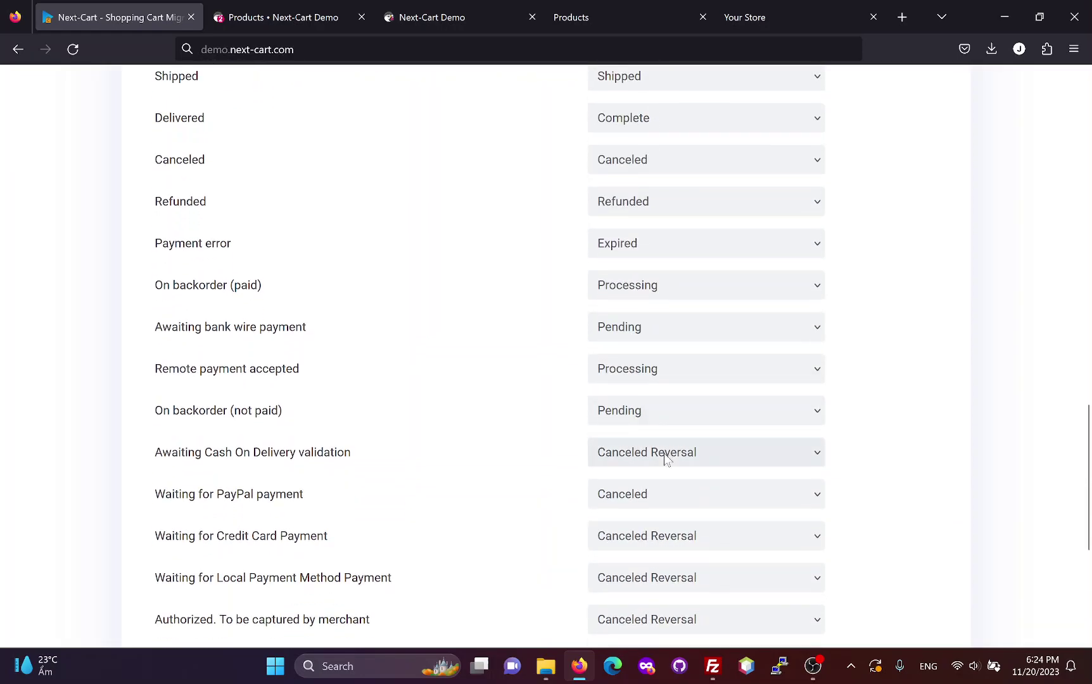
{"action": "left_click", "coordinate": [664, 453]}
{"action": "left_click", "coordinate": [659, 128]}
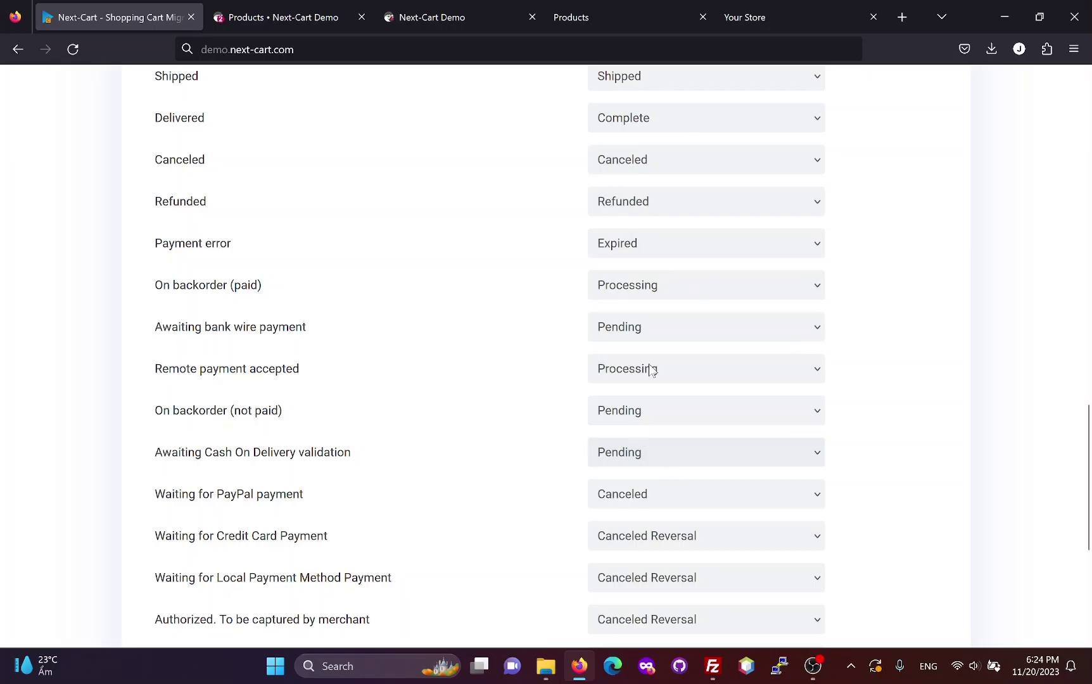
{"action": "left_click", "coordinate": [641, 501]}
{"action": "left_click", "coordinate": [647, 170]}
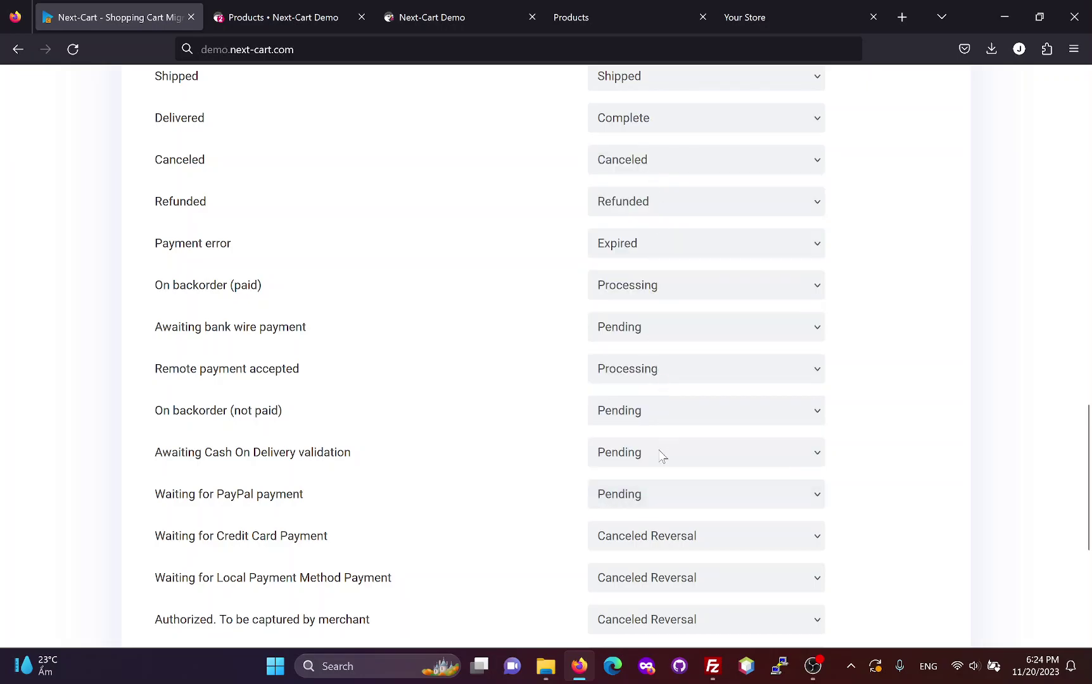
{"action": "left_click", "coordinate": [656, 537]}
{"action": "left_click", "coordinate": [637, 206]}
{"action": "left_click", "coordinate": [642, 582]}
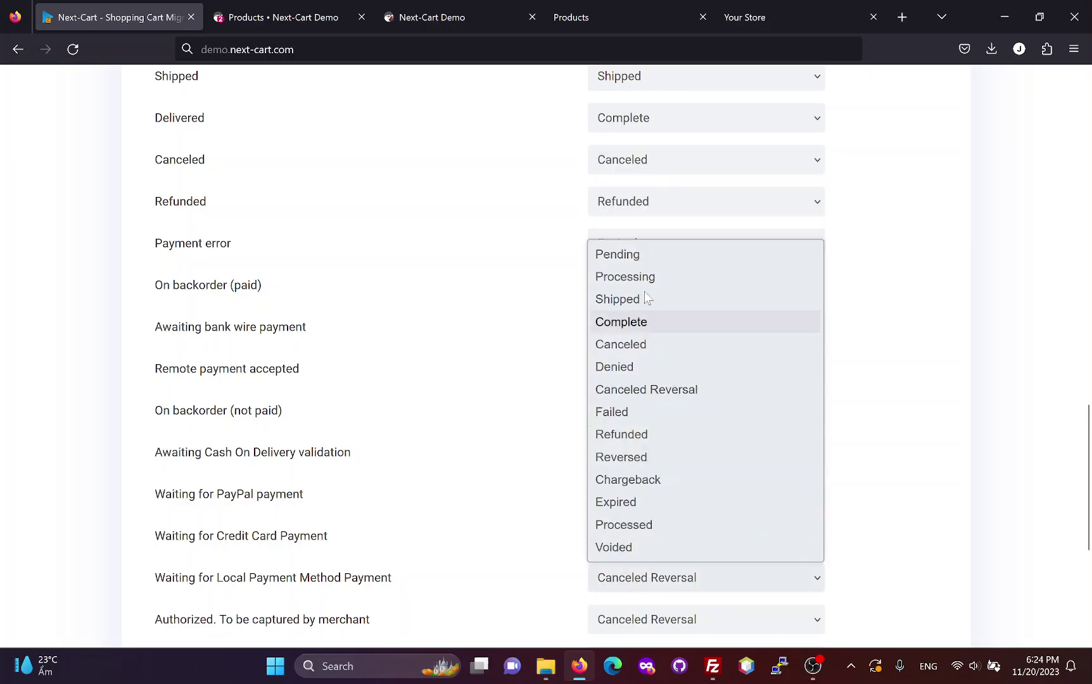
{"action": "left_click", "coordinate": [654, 256]}
{"action": "scroll", "coordinate": [658, 378], "scroll_direction": "down", "scroll_amount": 2}
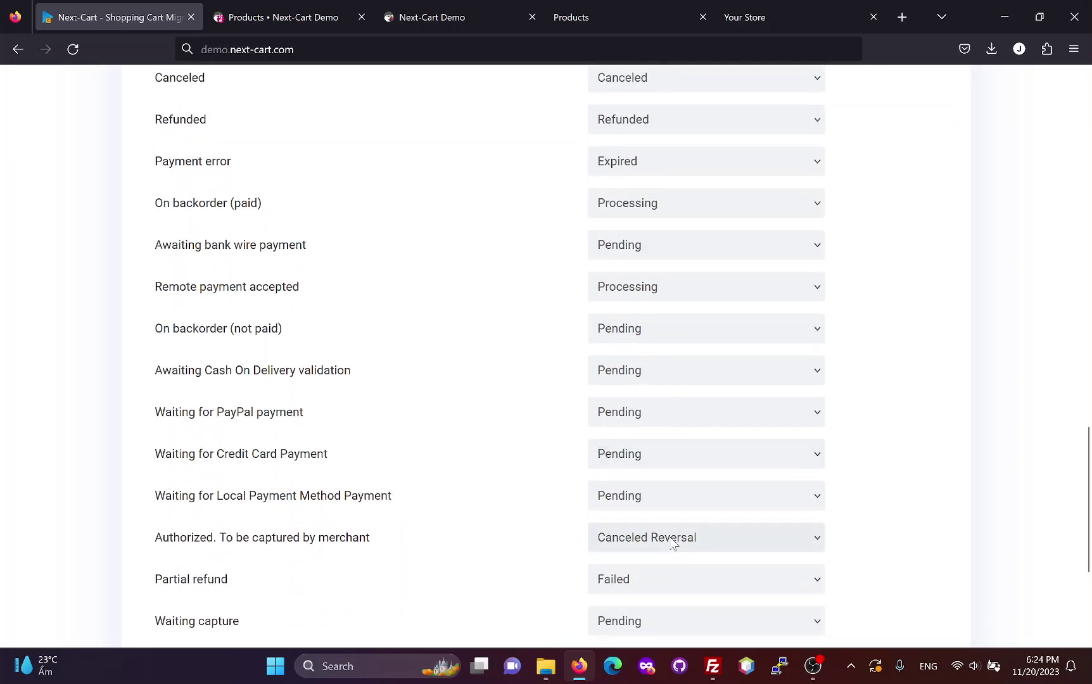
{"action": "left_click", "coordinate": [674, 538]}
{"action": "left_click", "coordinate": [634, 236]}
{"action": "scroll", "coordinate": [660, 512], "scroll_direction": "down", "scroll_amount": 2}
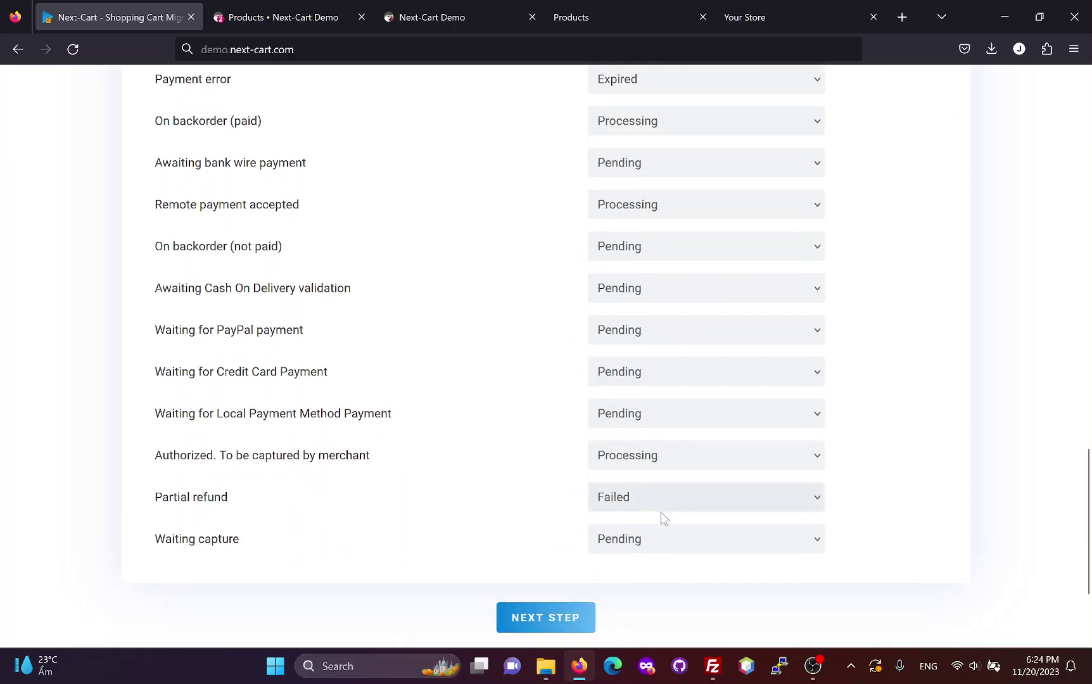
{"action": "left_click", "coordinate": [661, 504]}
{"action": "left_click", "coordinate": [654, 363]}
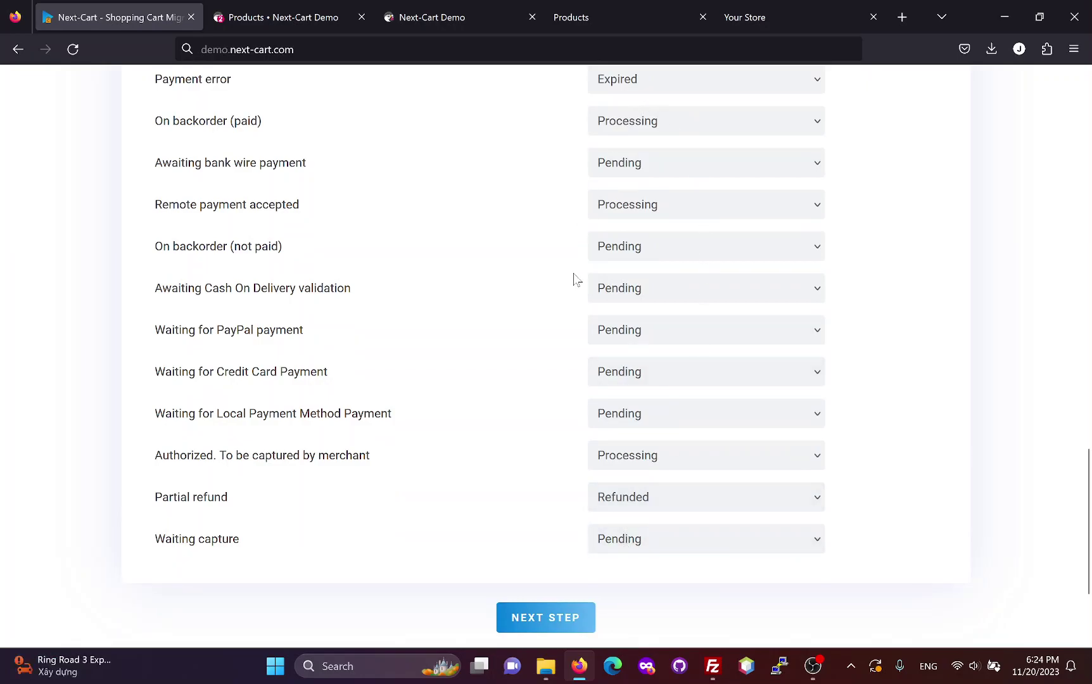
Start the migration and let every entity finish with zero errors
{"action": "left_click", "coordinate": [549, 624]}
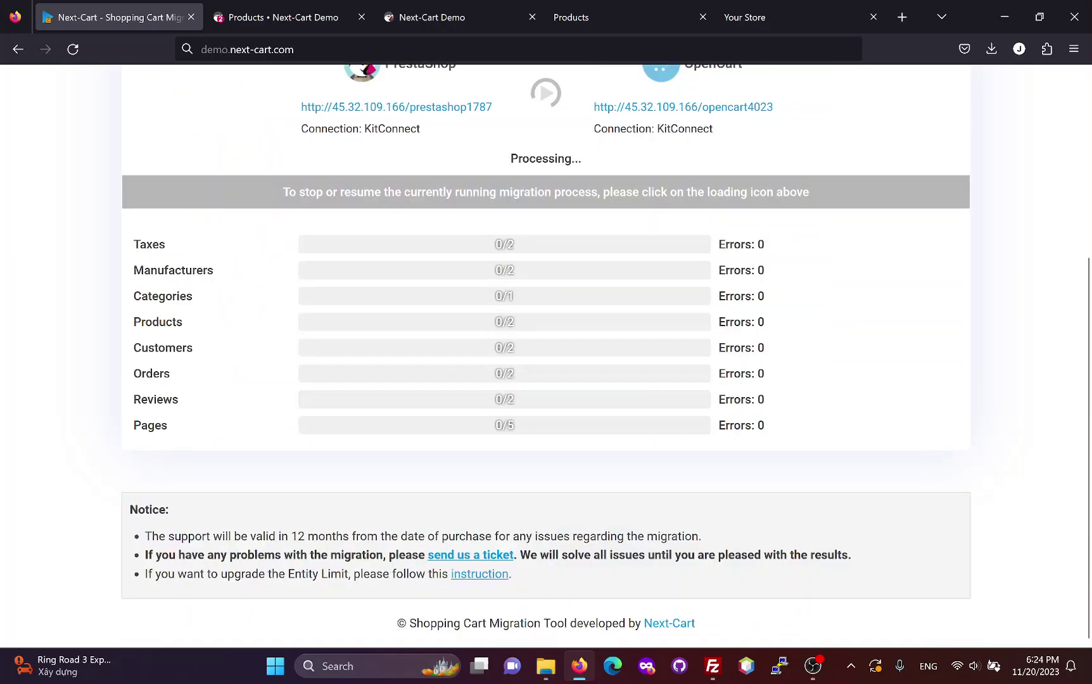
{"action": "scroll", "coordinate": [882, 313], "scroll_direction": "up", "scroll_amount": 3}
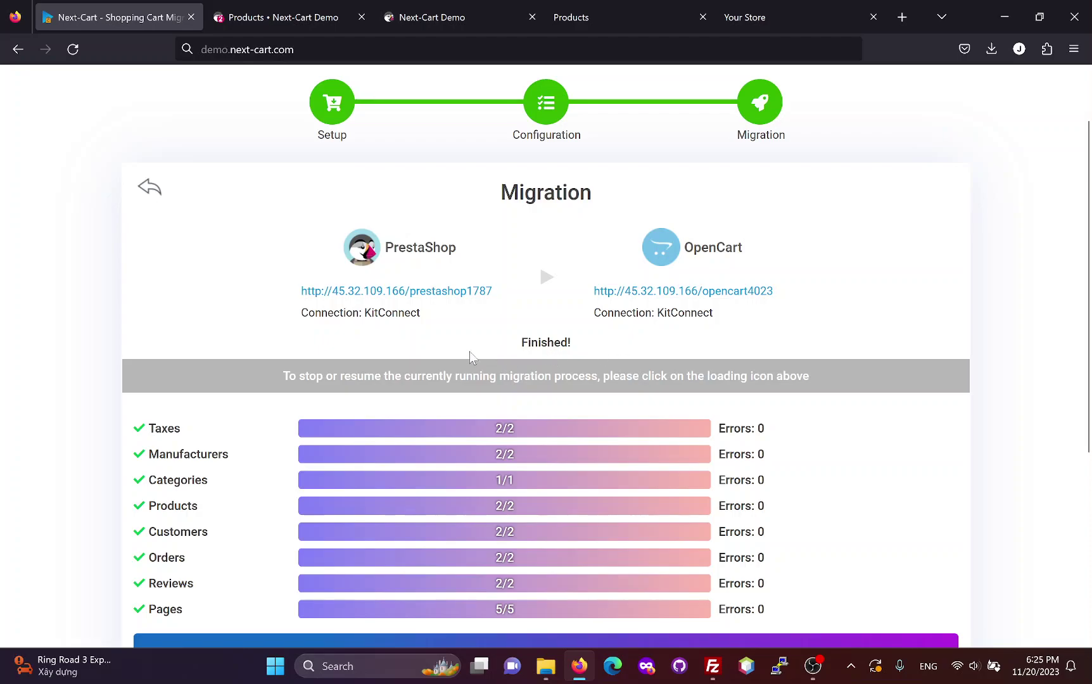
Reload the OpenCart admin product list and browse the migrated products
{"action": "left_click", "coordinate": [600, 23]}
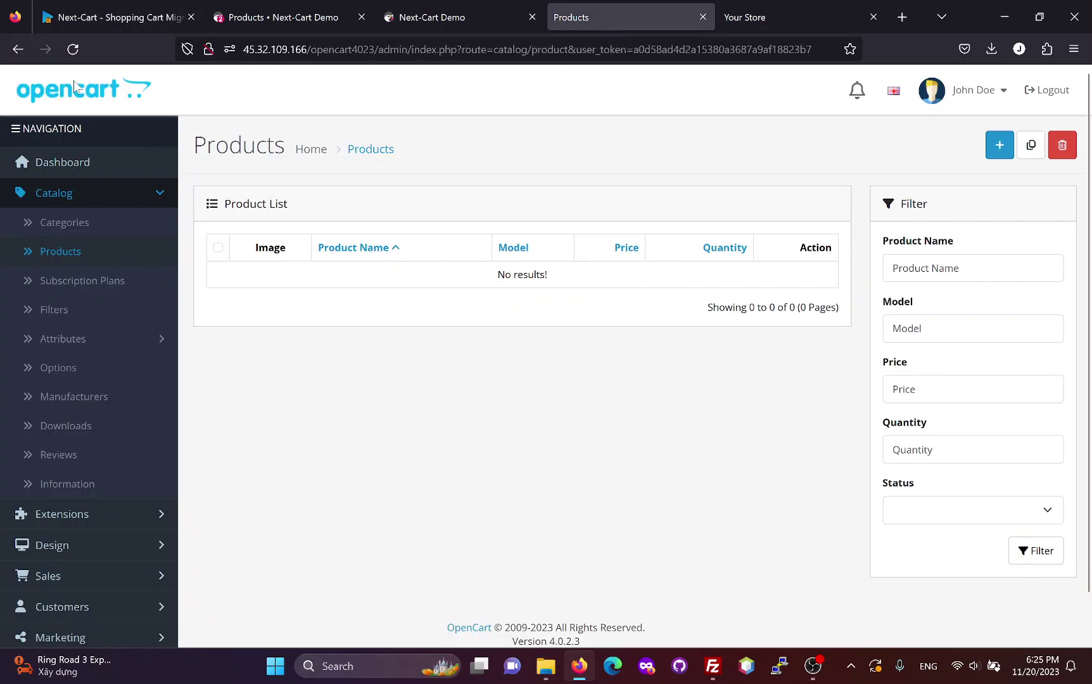
{"action": "left_click", "coordinate": [50, 253]}
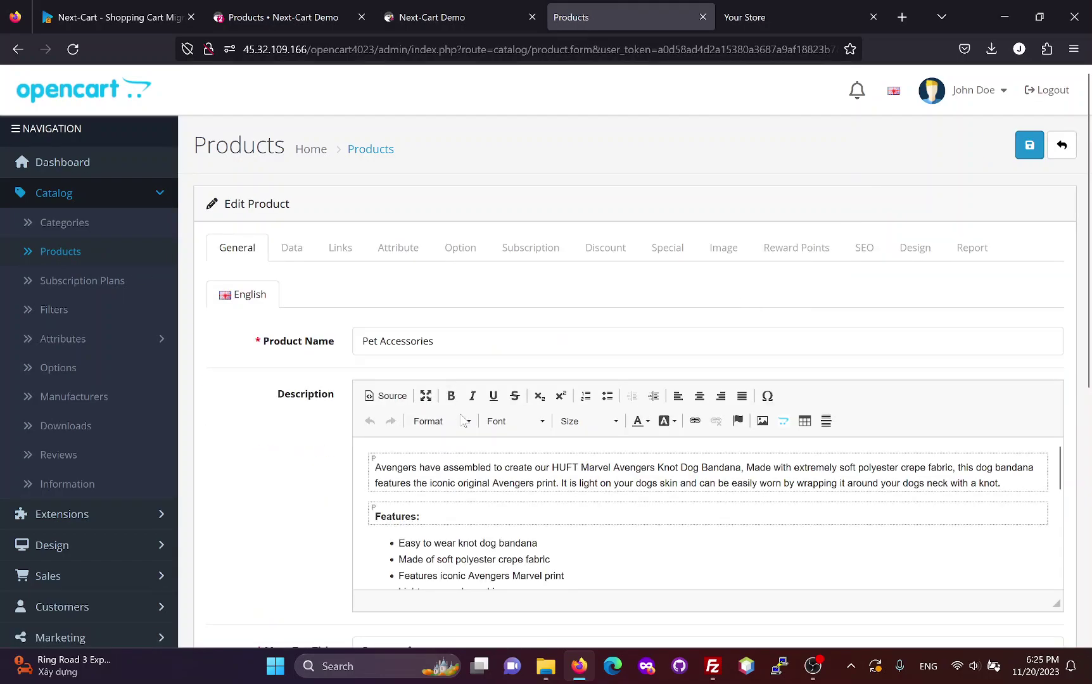
{"action": "scroll", "coordinate": [463, 421], "scroll_direction": "down", "scroll_amount": 10}
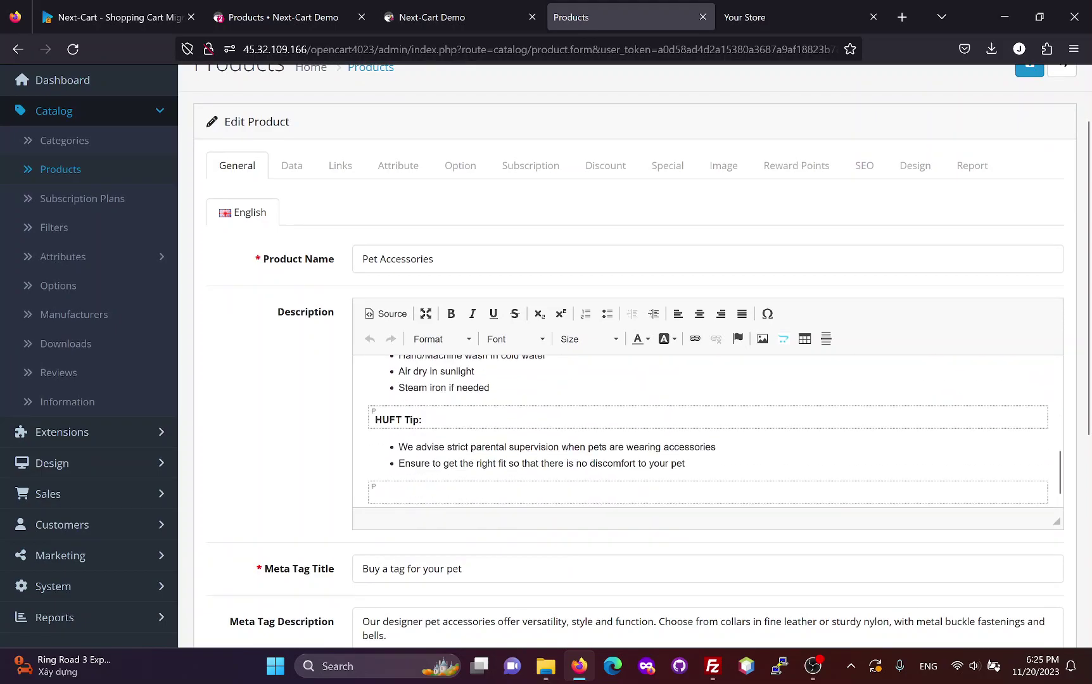
{"action": "scroll", "coordinate": [512, 534], "scroll_direction": "down", "scroll_amount": 5}
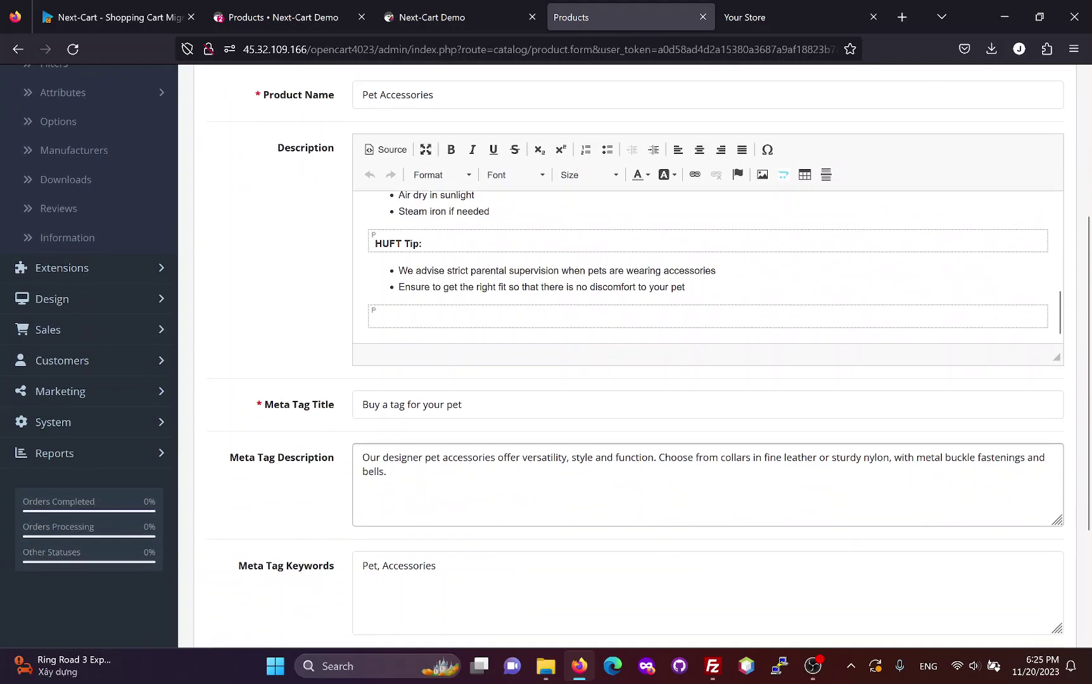
{"action": "scroll", "coordinate": [328, 380], "scroll_direction": "down", "scroll_amount": 3}
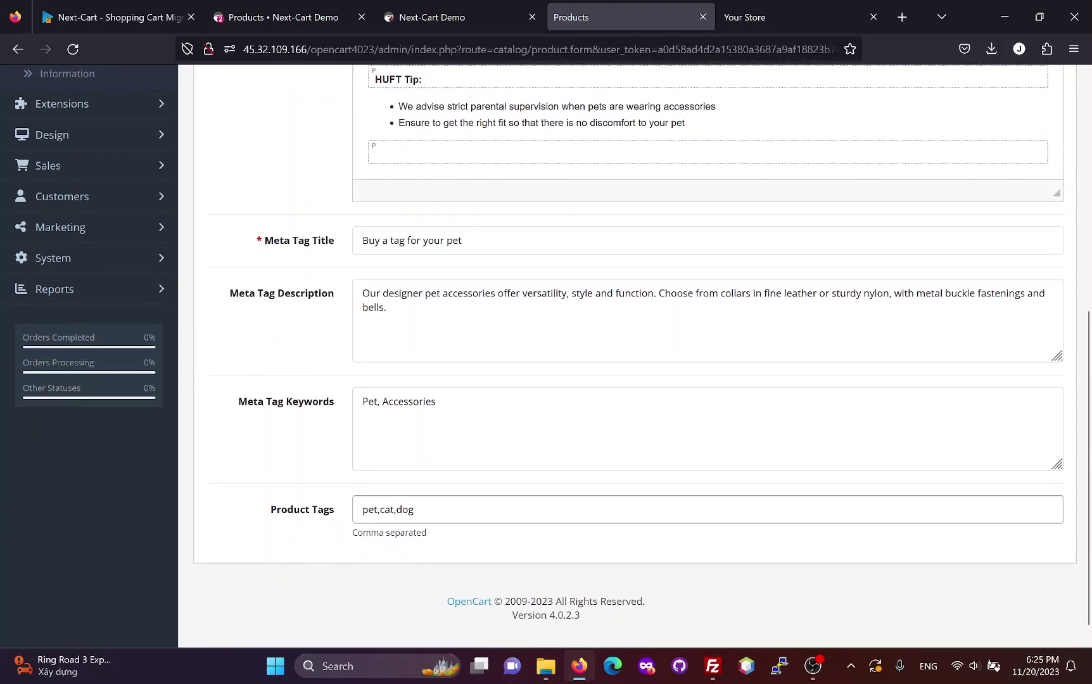
{"action": "scroll", "coordinate": [328, 381], "scroll_direction": "up", "scroll_amount": 4}
{"action": "scroll", "coordinate": [329, 380], "scroll_direction": "up", "scroll_amount": 4}
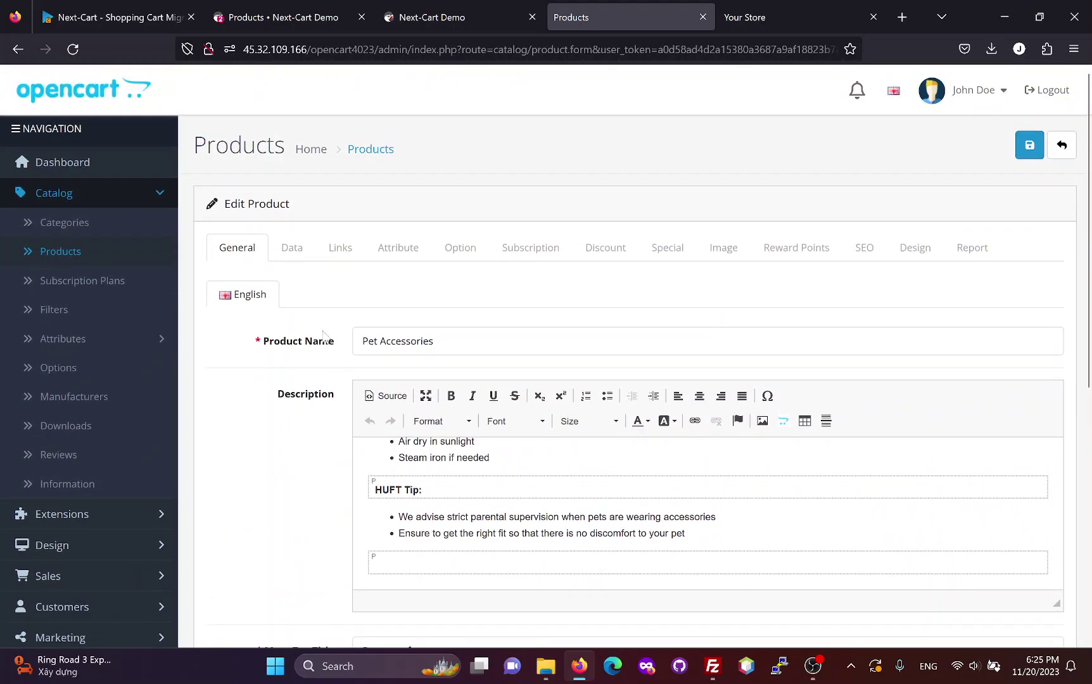
Review Pet Accessories' Data tab: model 3333, product codes, price 25.0000, quantity 14 and dimensions
{"action": "left_click", "coordinate": [292, 249]}
{"action": "key", "text": "Tab"}
{"action": "key", "text": "Tab"}
{"action": "key", "text": "Tab"}
{"action": "key", "text": "Tab"}
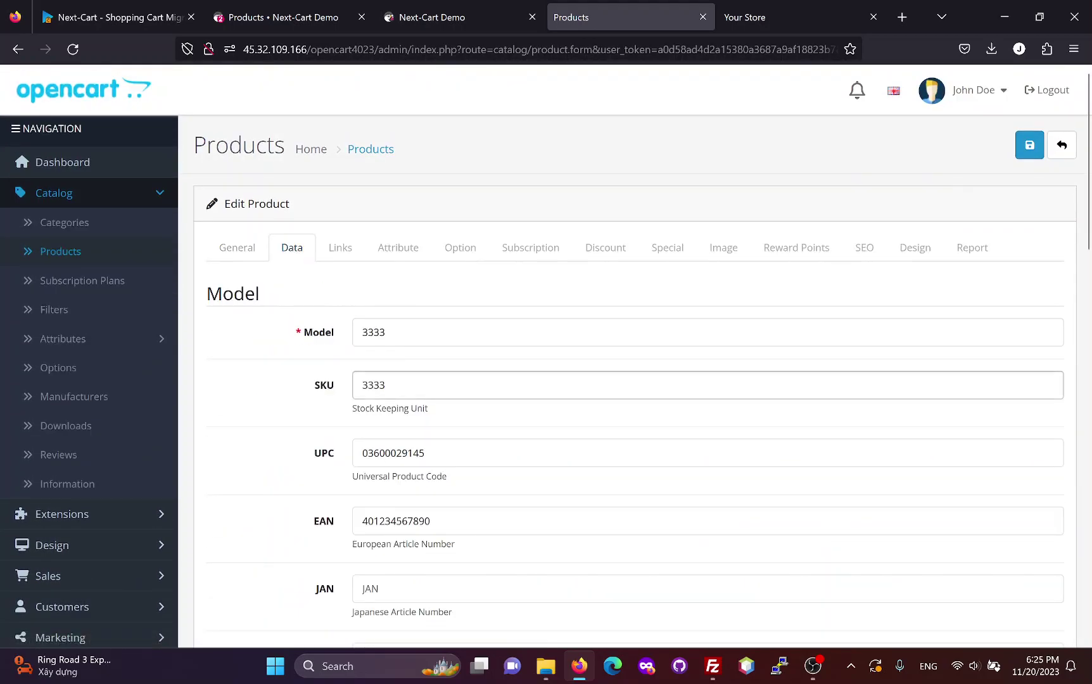
{"action": "key", "text": "Tab"}
{"action": "key", "text": "Tab"}
{"action": "key", "text": "Tab"}
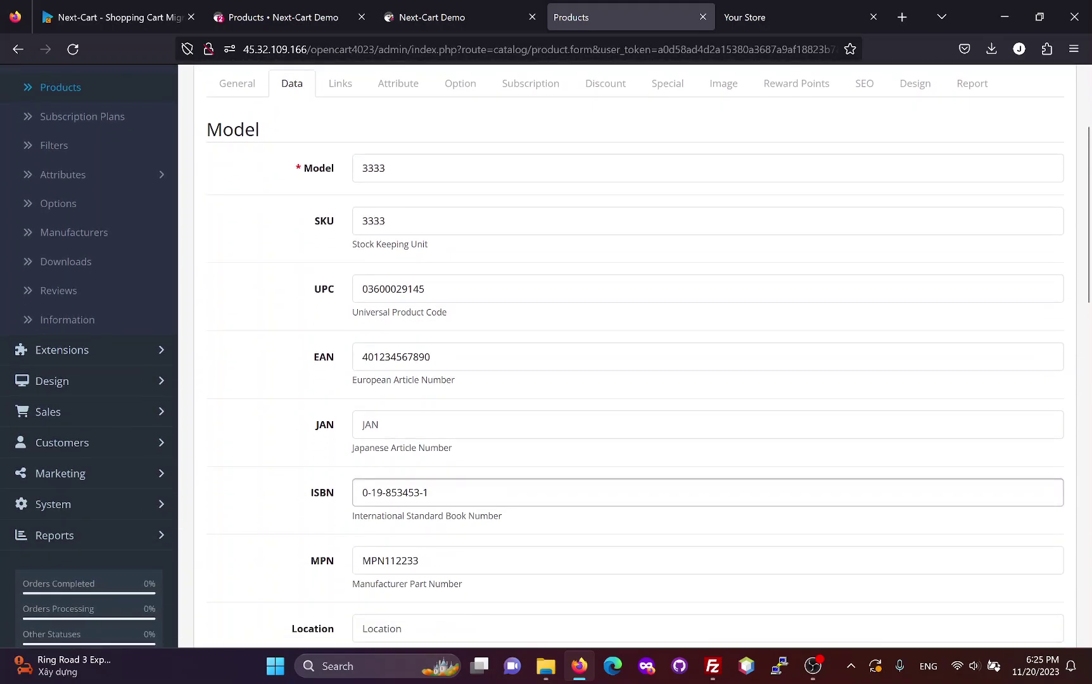
{"action": "key", "text": "Tab"}
{"action": "key", "text": "Tab"}
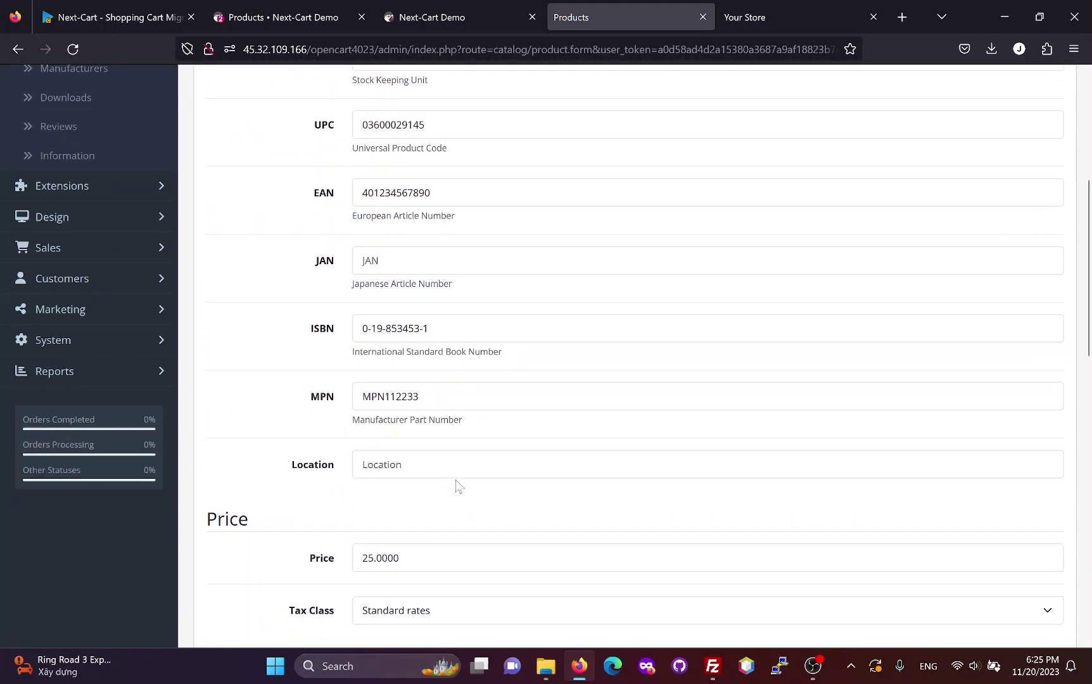
{"action": "key", "text": "Tab"}
{"action": "scroll", "coordinate": [446, 527], "scroll_direction": "down", "scroll_amount": 3}
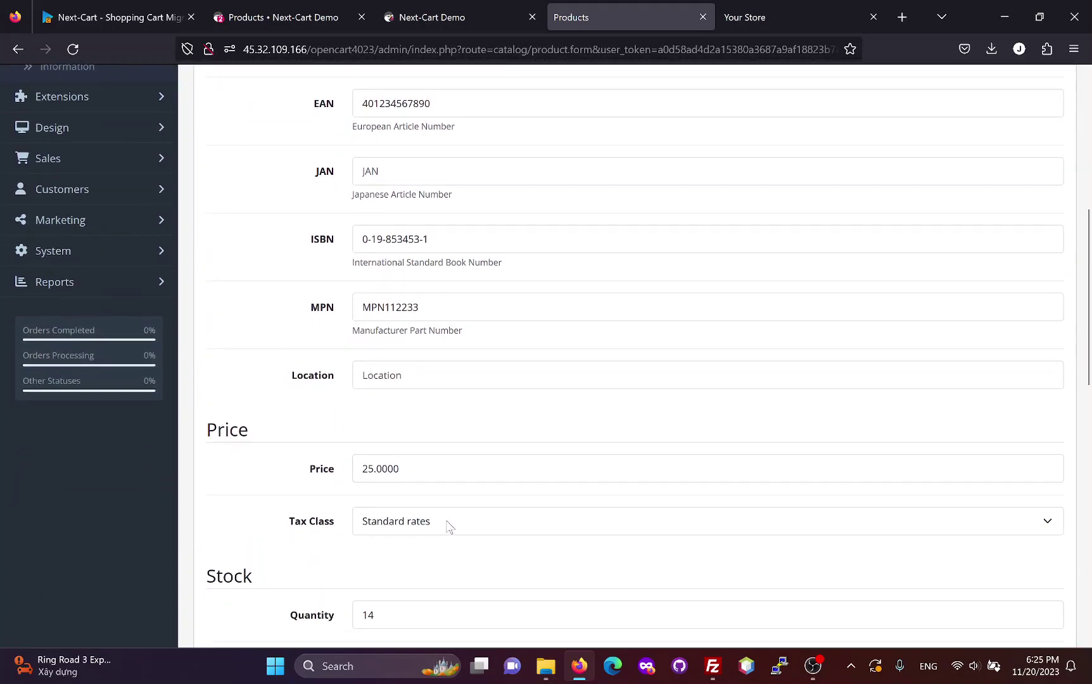
{"action": "key", "text": "Tab"}
{"action": "scroll", "coordinate": [481, 472], "scroll_direction": "down", "scroll_amount": 4}
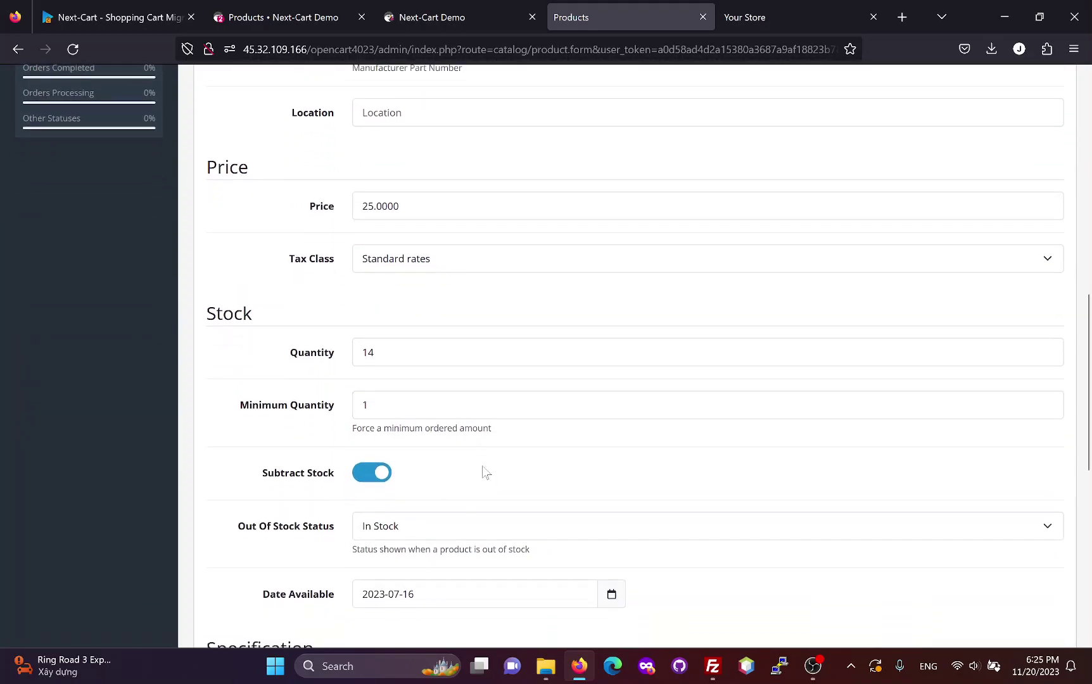
{"action": "left_click", "coordinate": [474, 527]}
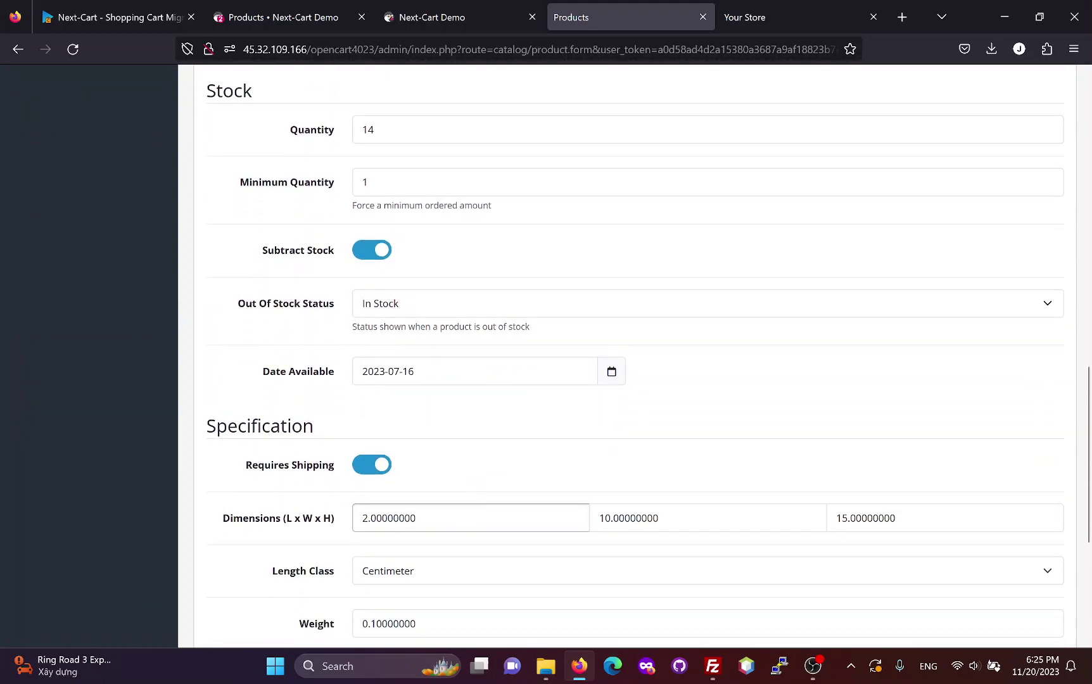
{"action": "key", "text": "Tab"}
{"action": "key", "text": "Tab"}
{"action": "key", "text": "shift+Tab"}
{"action": "scroll", "coordinate": [421, 555], "scroll_direction": "down", "scroll_amount": 4}
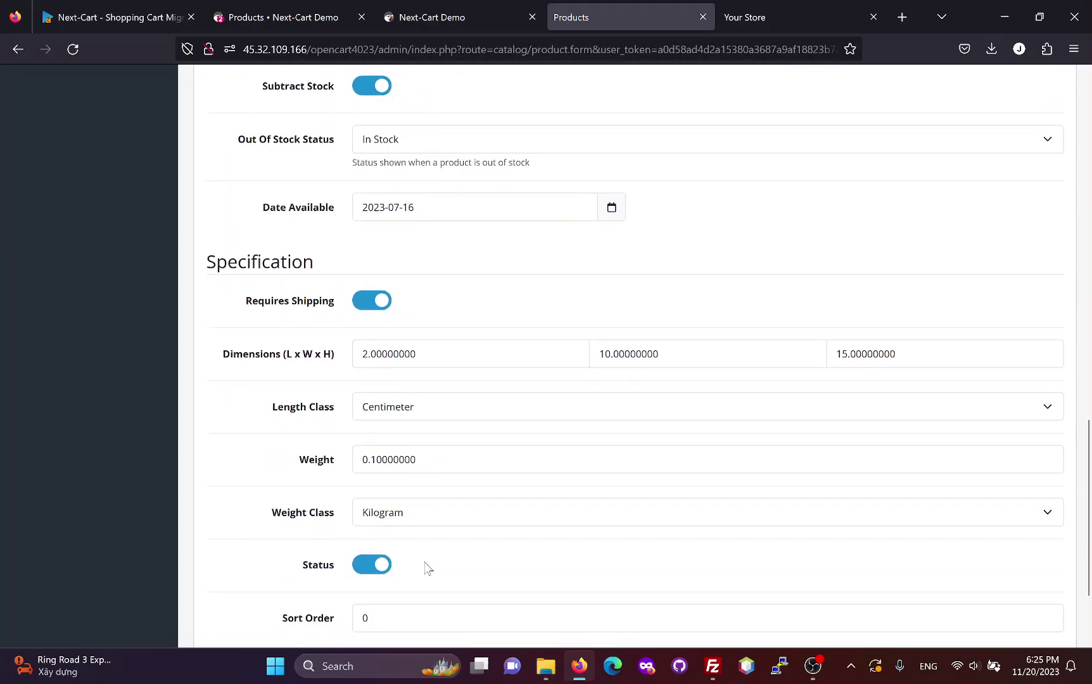
{"action": "scroll", "coordinate": [456, 513], "scroll_direction": "up", "scroll_amount": 15}
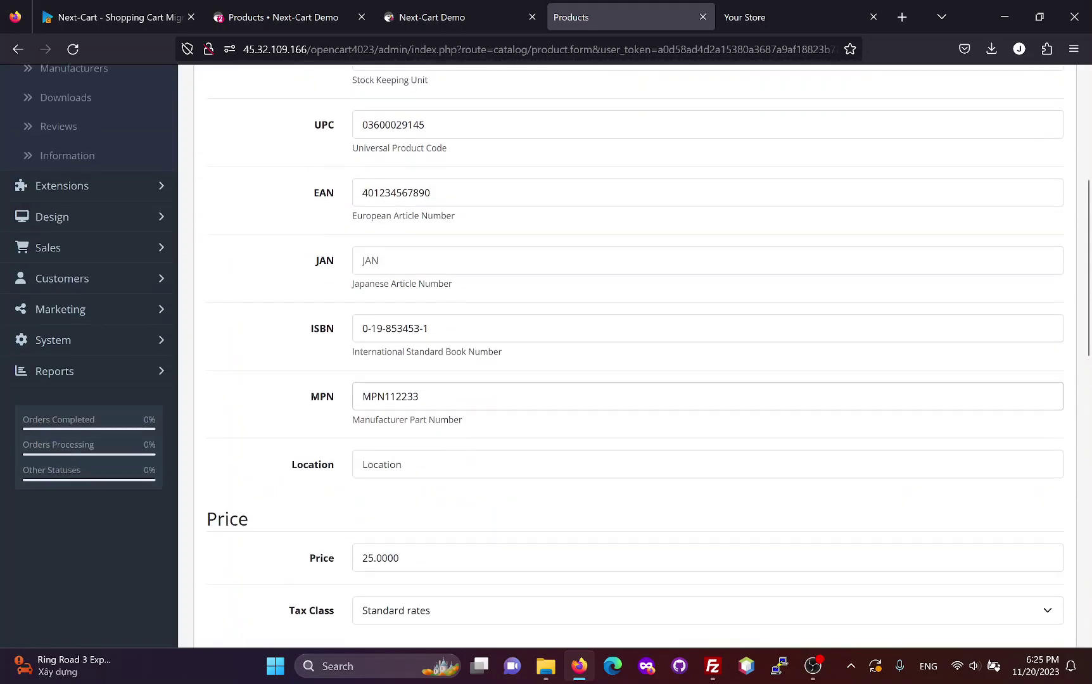
{"action": "scroll", "coordinate": [378, 195], "scroll_direction": "up", "scroll_amount": 2}
Check Pet Accessories' manufacturer and category links, Model and Year attributes, and options
{"action": "left_click", "coordinate": [341, 166]}
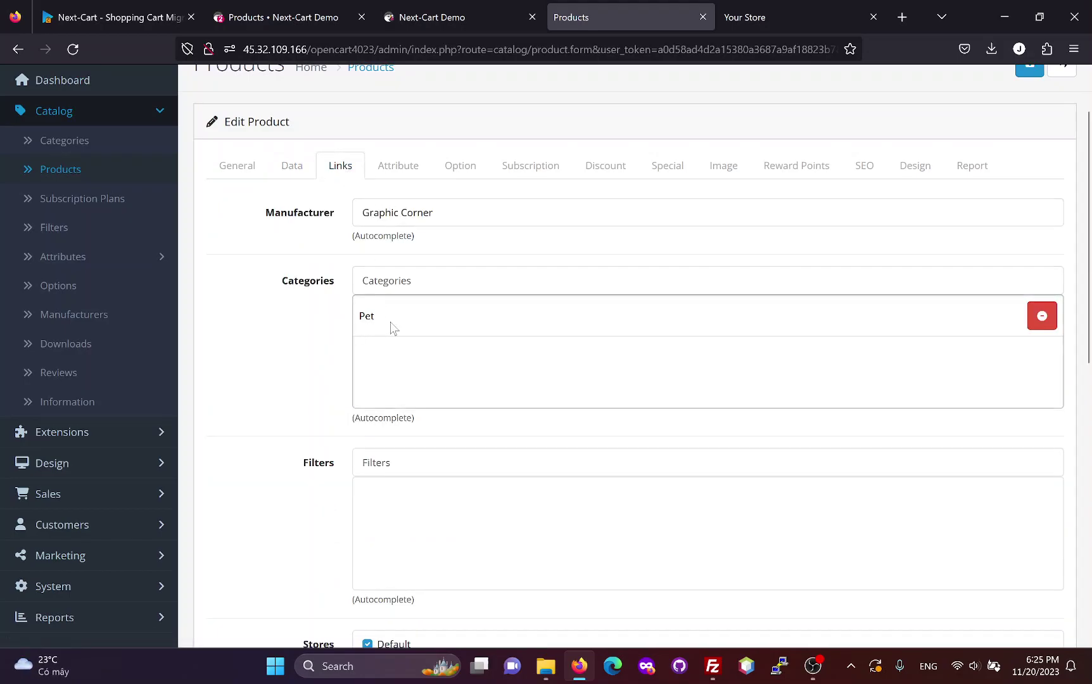
{"action": "scroll", "coordinate": [392, 326], "scroll_direction": "down", "scroll_amount": 8}
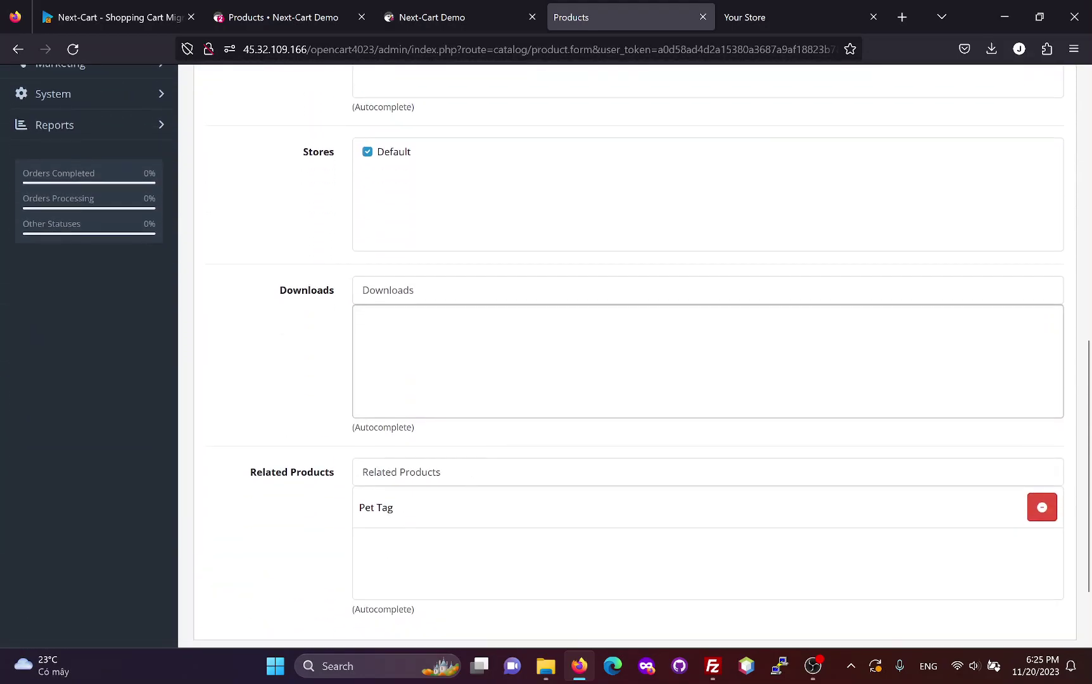
{"action": "scroll", "coordinate": [471, 405], "scroll_direction": "up", "scroll_amount": 8}
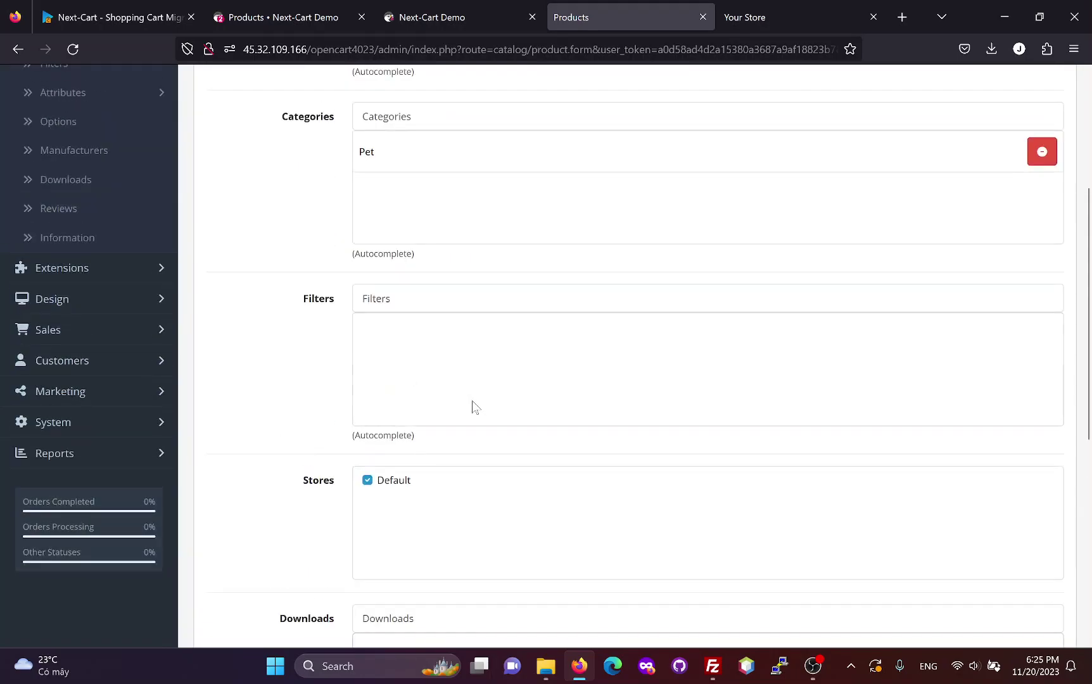
{"action": "left_click", "coordinate": [399, 248]}
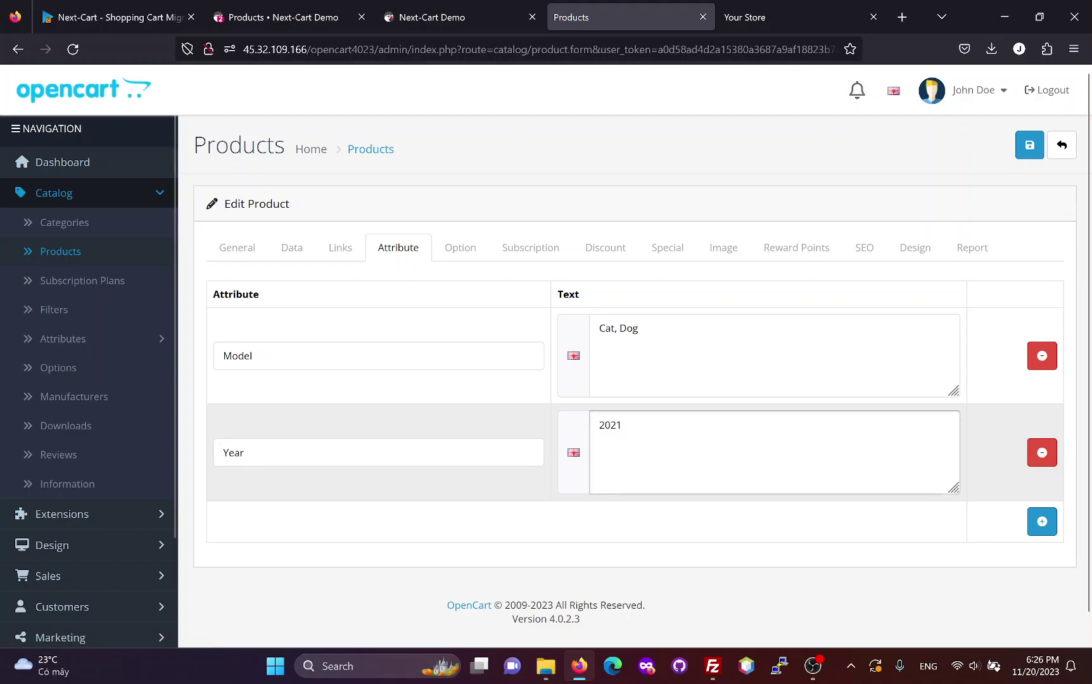
{"action": "left_click", "coordinate": [457, 254]}
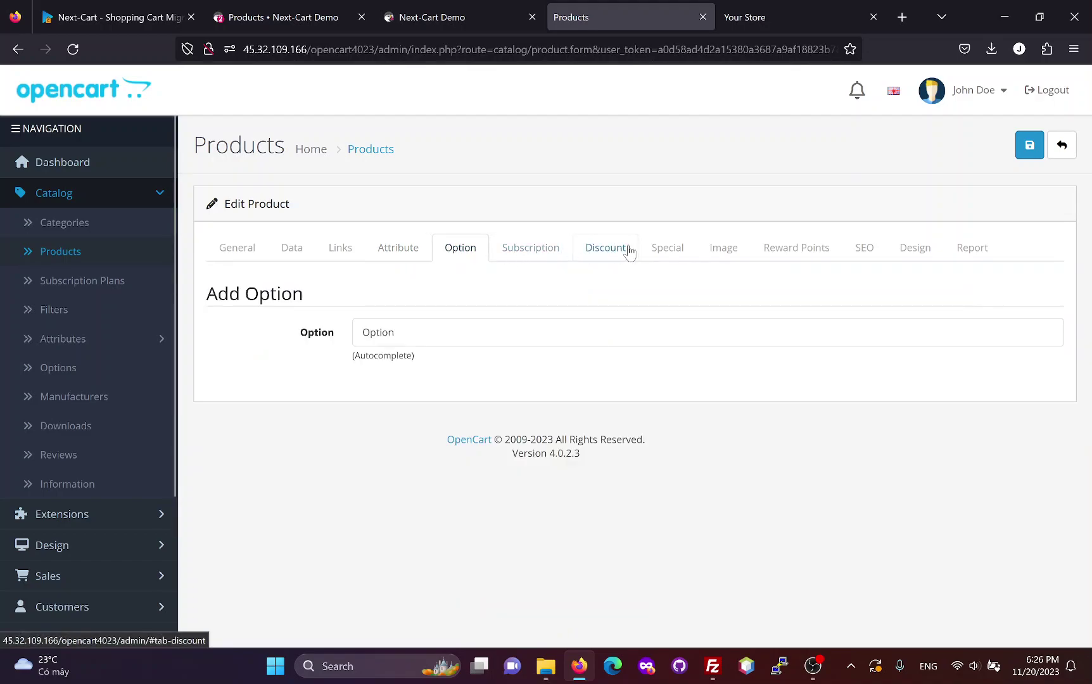
Inspect its 20.0000 special price with start and end dates, main image and SEO keyword, then return to products
{"action": "left_click", "coordinate": [681, 252]}
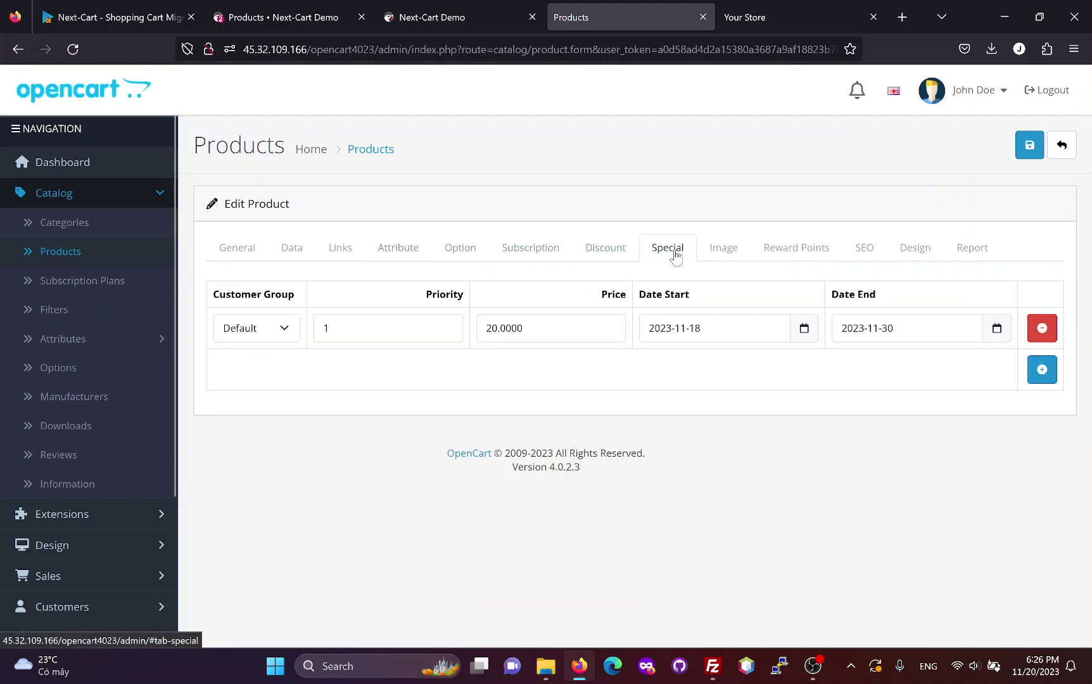
{"action": "left_click", "coordinate": [485, 334]}
{"action": "left_click", "coordinate": [647, 339]}
{"action": "left_click", "coordinate": [843, 328]}
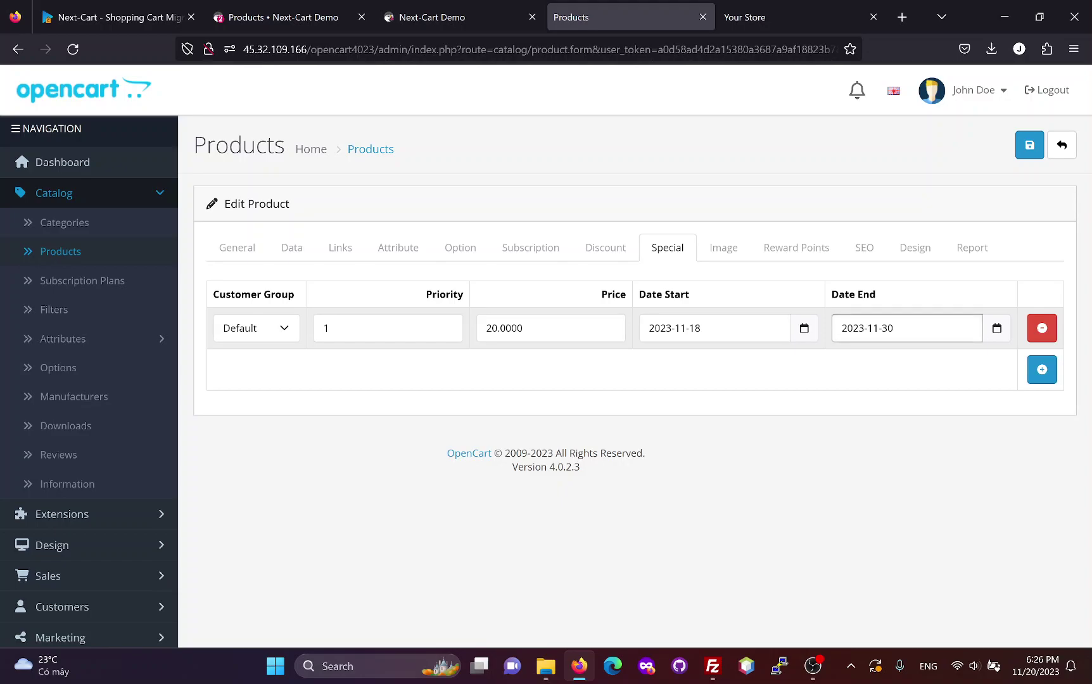
{"action": "left_click", "coordinate": [733, 251]}
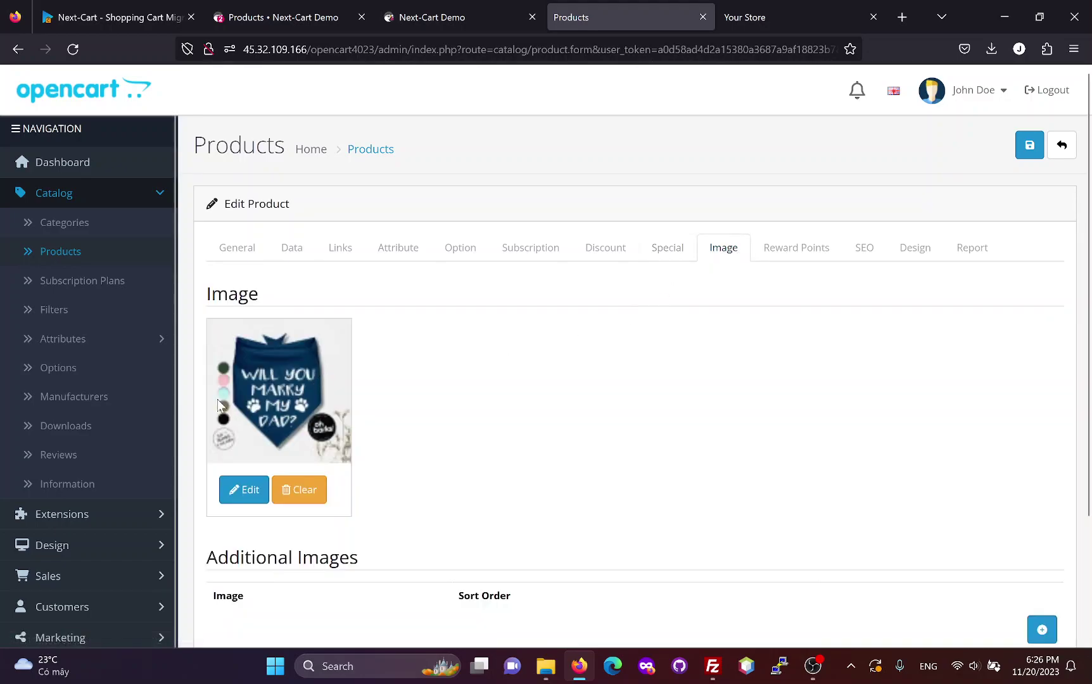
{"action": "left_click", "coordinate": [878, 250]}
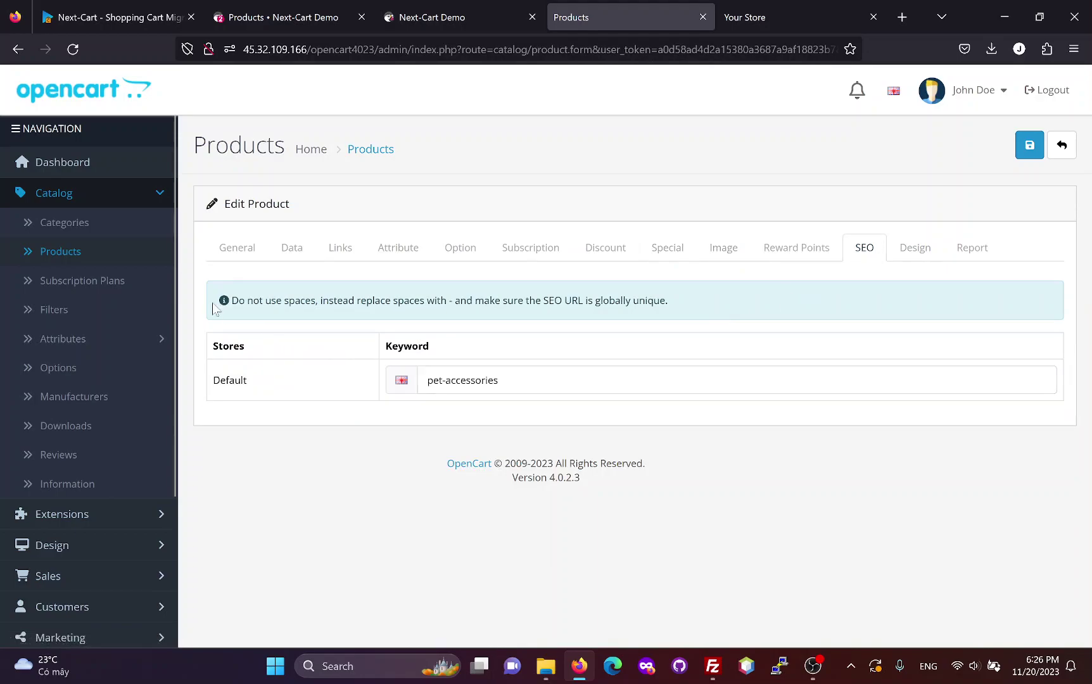
{"action": "left_click", "coordinate": [61, 251]}
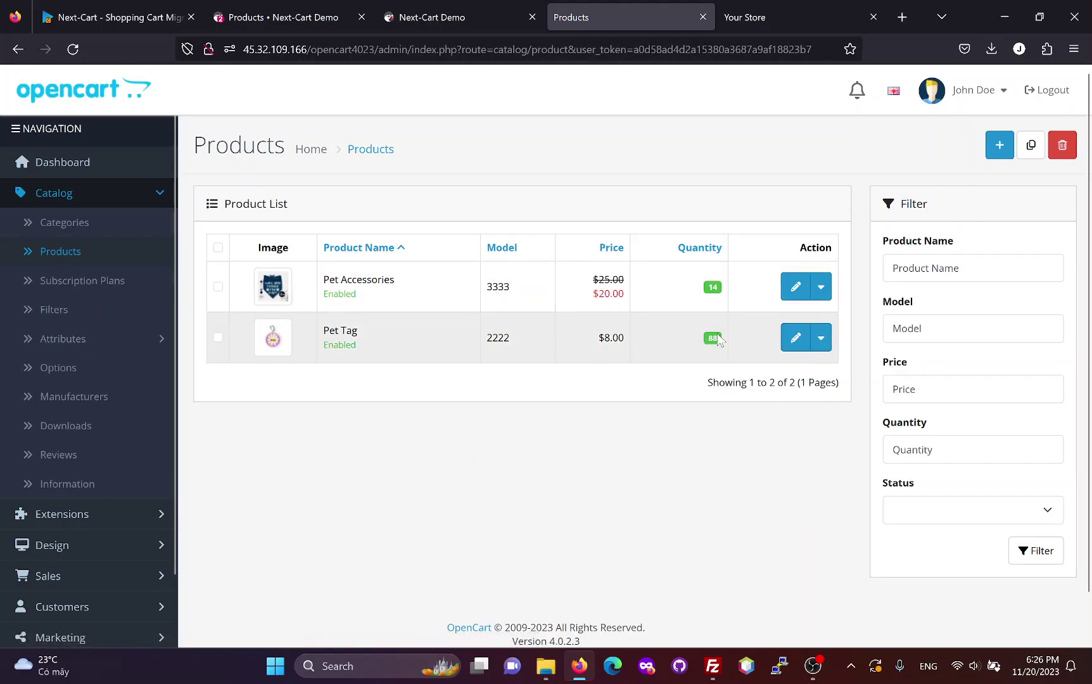
Open Pet Tag for editing and review its description plus model, codes, price and stock data
{"action": "left_click", "coordinate": [796, 338]}
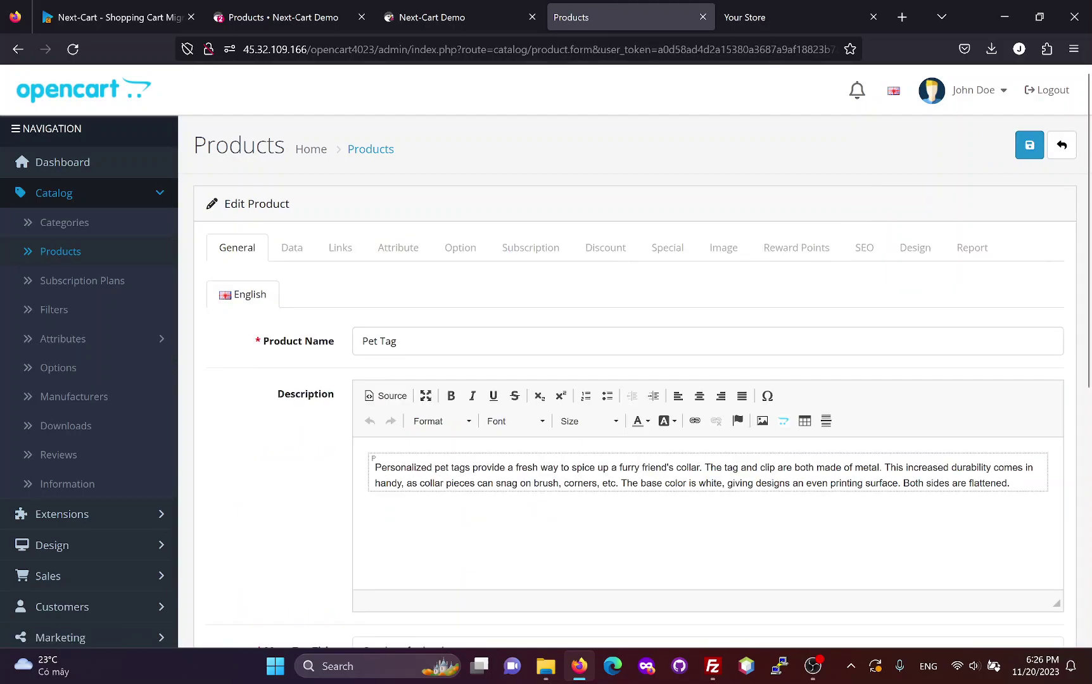
{"action": "scroll", "coordinate": [546, 359], "scroll_direction": "down", "scroll_amount": 3}
{"action": "scroll", "coordinate": [546, 359], "scroll_direction": "down", "scroll_amount": 4}
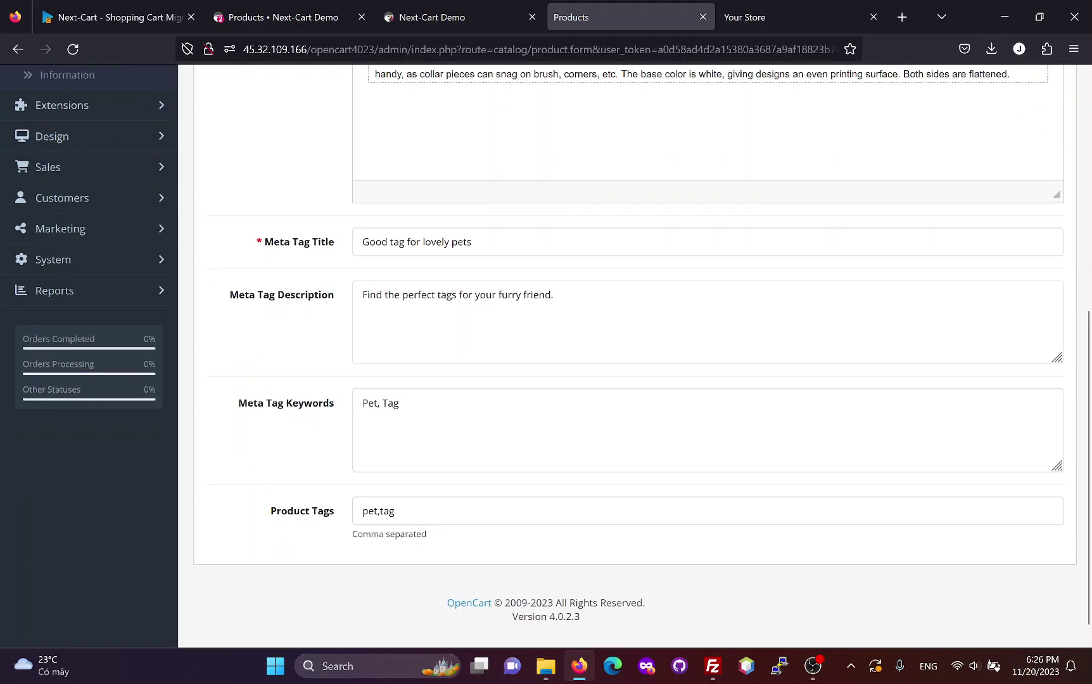
{"action": "scroll", "coordinate": [304, 202], "scroll_direction": "up", "scroll_amount": 5}
{"action": "left_click", "coordinate": [287, 168]}
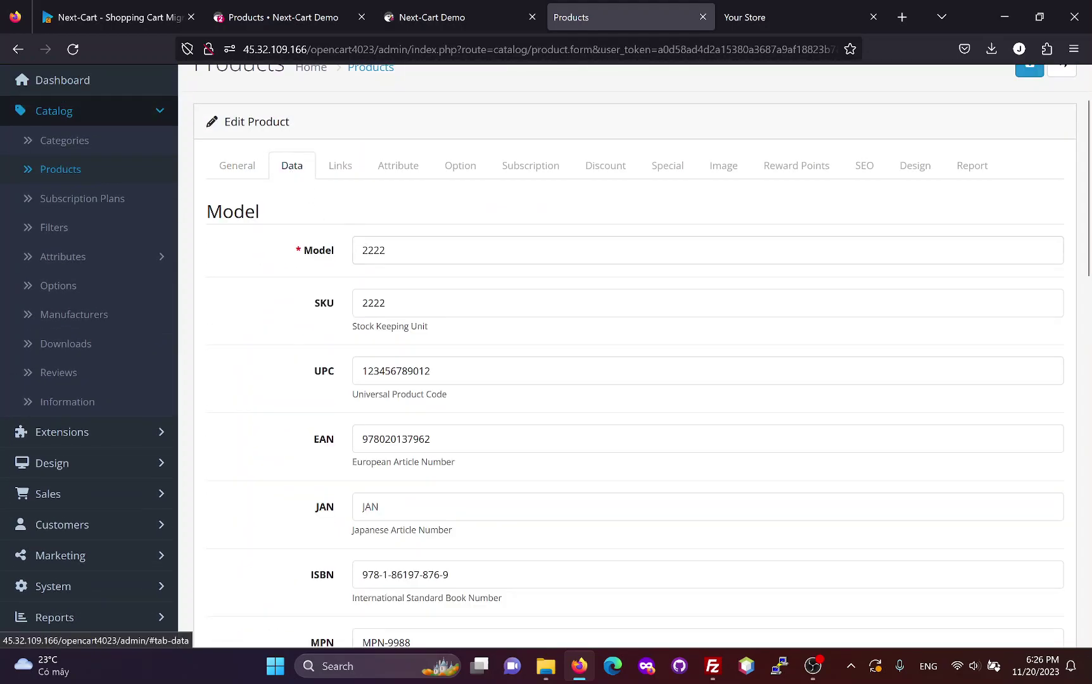
{"action": "scroll", "coordinate": [472, 450], "scroll_direction": "down", "scroll_amount": 1}
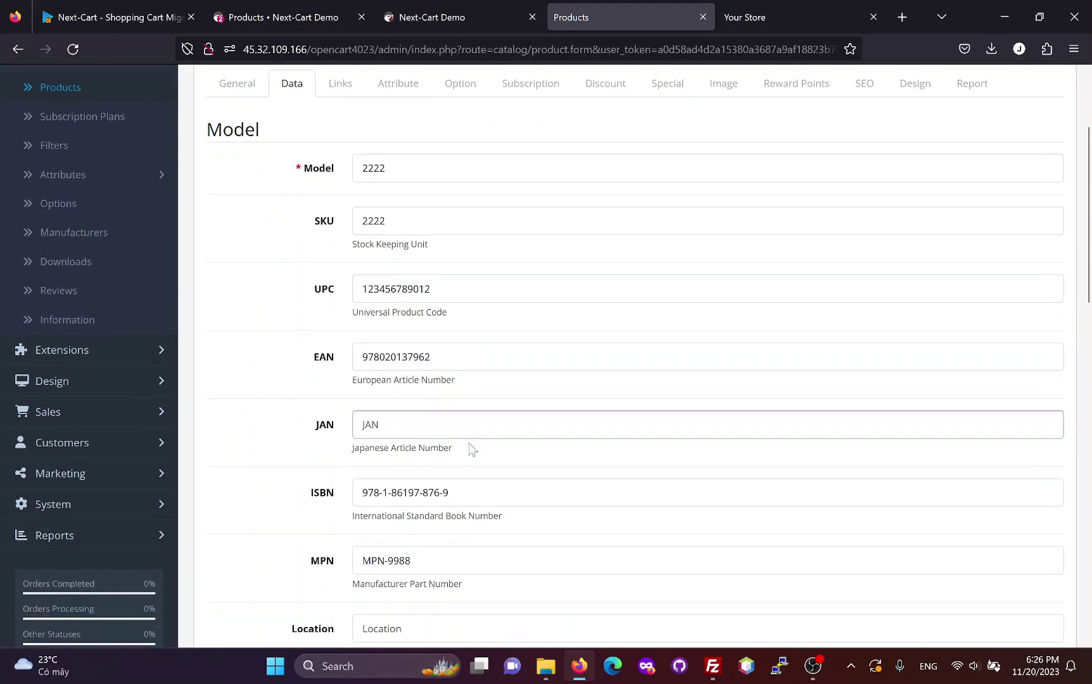
{"action": "scroll", "coordinate": [472, 450], "scroll_direction": "down", "scroll_amount": 3}
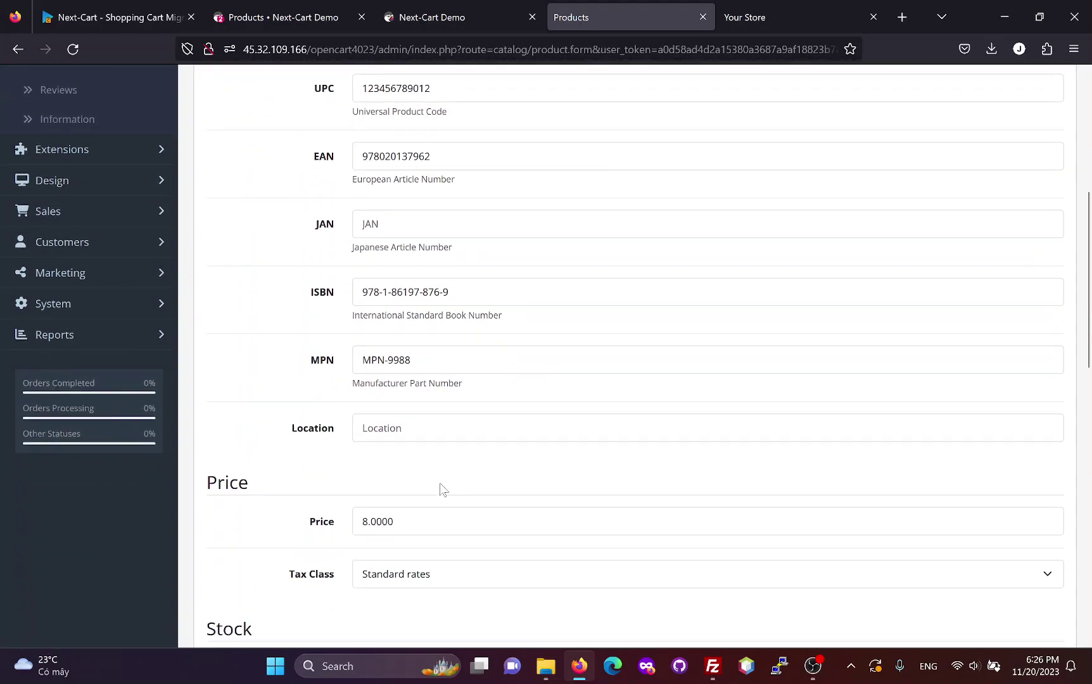
{"action": "scroll", "coordinate": [441, 489], "scroll_direction": "down", "scroll_amount": 1}
{"action": "scroll", "coordinate": [462, 526], "scroll_direction": "down", "scroll_amount": 3}
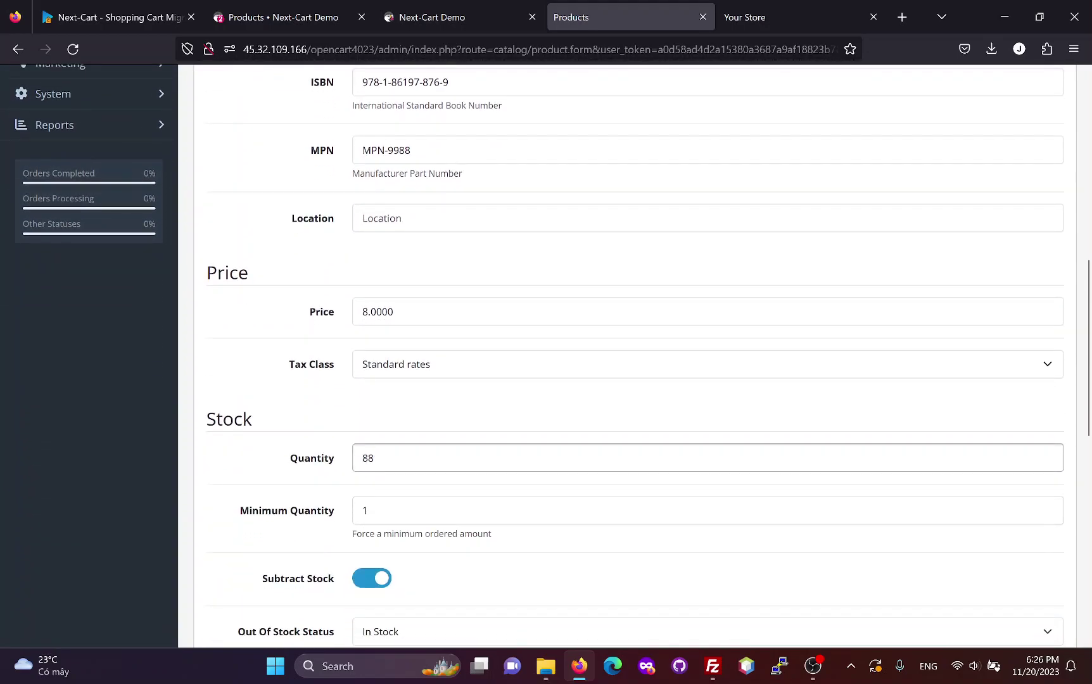
{"action": "scroll", "coordinate": [446, 475], "scroll_direction": "down", "scroll_amount": 5}
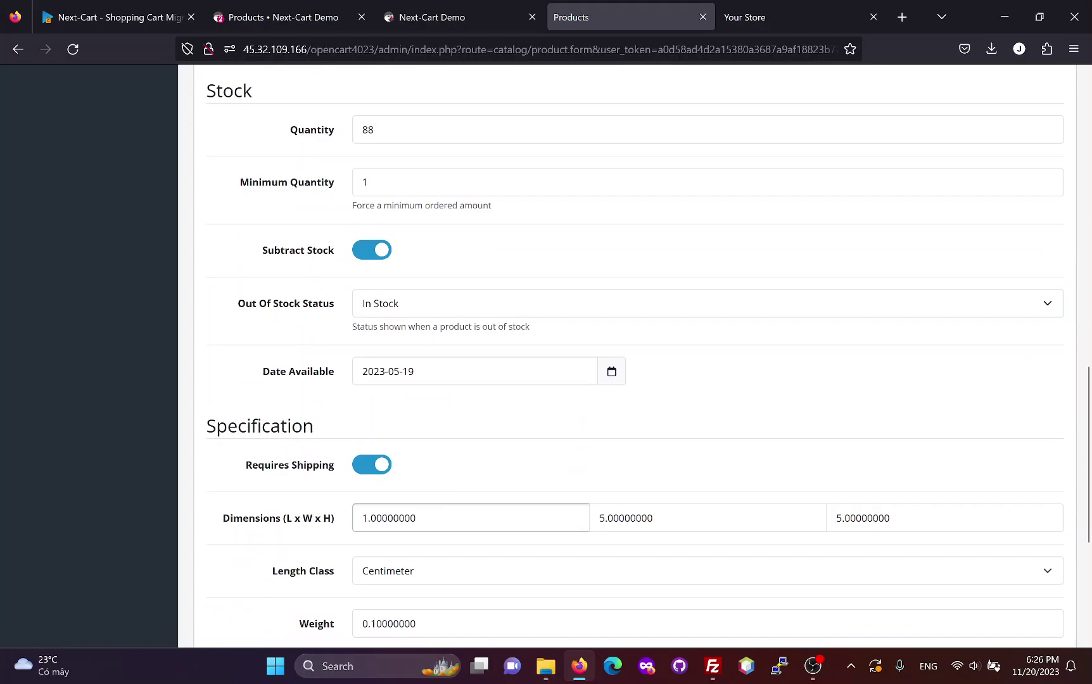
{"action": "scroll", "coordinate": [456, 544], "scroll_direction": "down", "scroll_amount": 3}
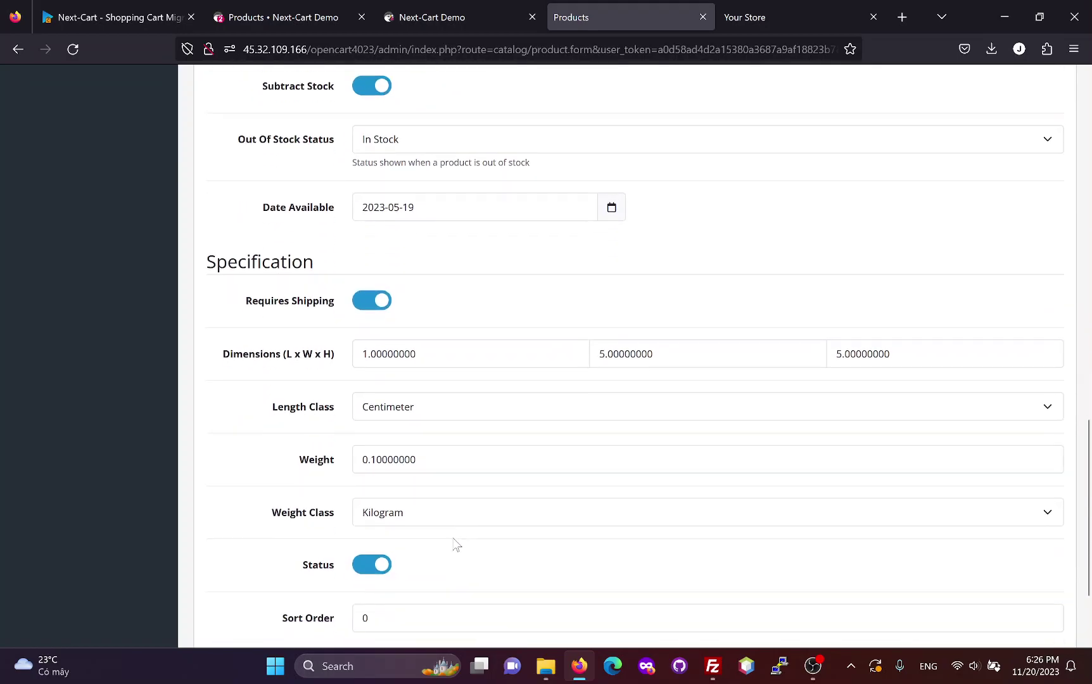
{"action": "scroll", "coordinate": [456, 545], "scroll_direction": "down", "scroll_amount": 2}
{"action": "scroll", "coordinate": [448, 549], "scroll_direction": "up", "scroll_amount": 8}
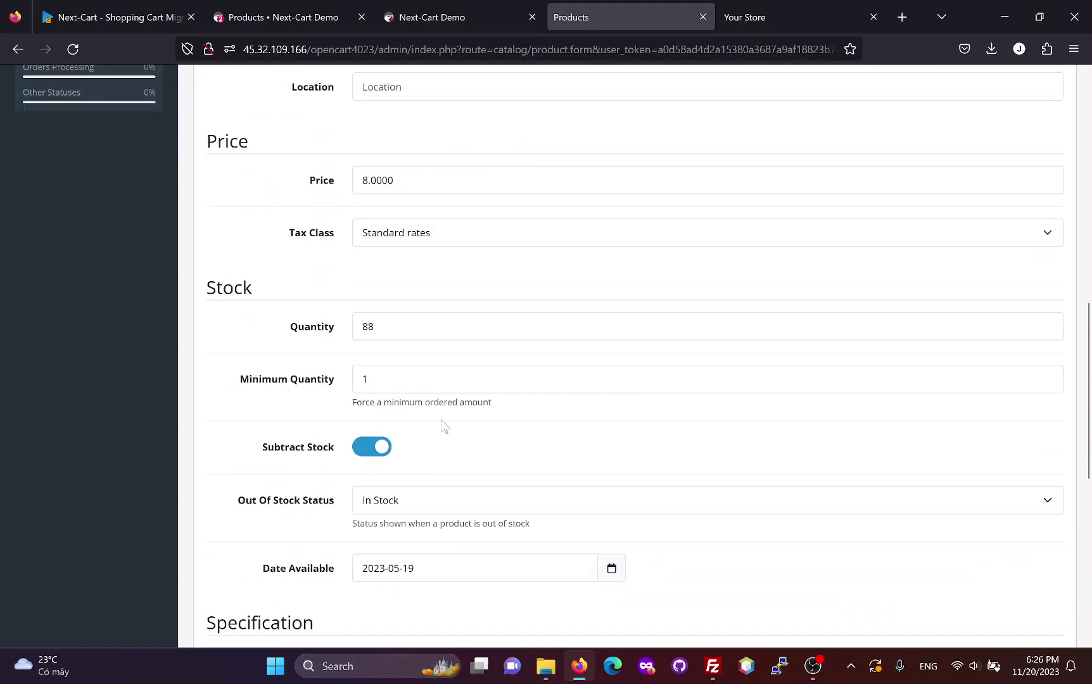
{"action": "scroll", "coordinate": [444, 421], "scroll_direction": "up", "scroll_amount": 10}
Review Pet Tag's manufacturer, categories, attributes and Size option values
{"action": "left_click", "coordinate": [340, 199]}
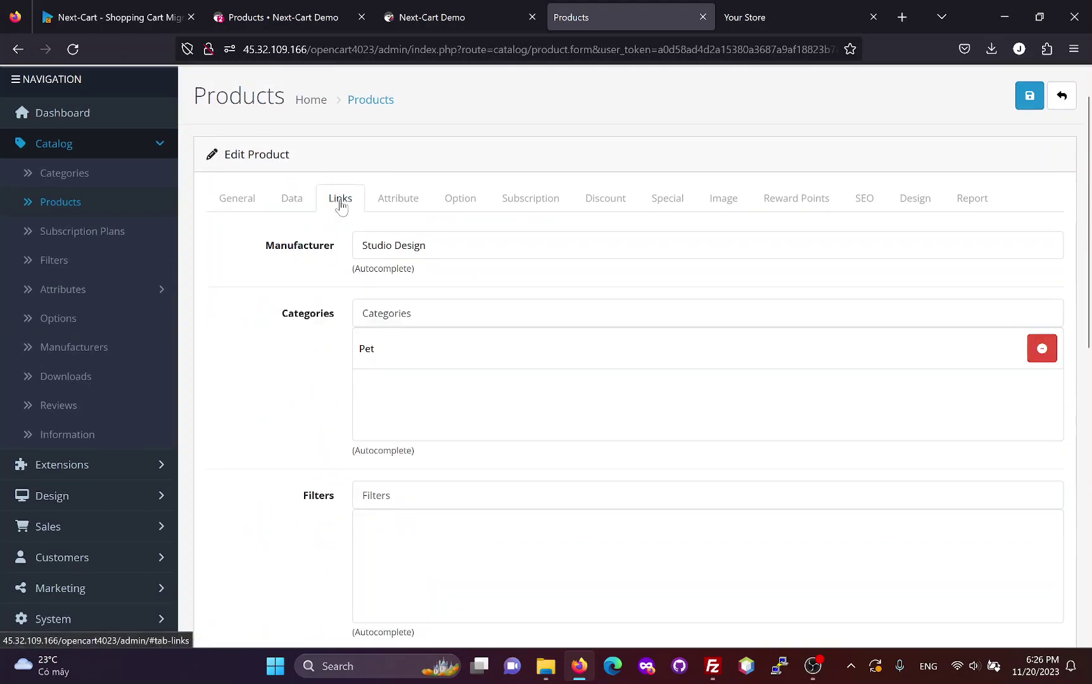
{"action": "scroll", "coordinate": [421, 361], "scroll_direction": "down", "scroll_amount": 1}
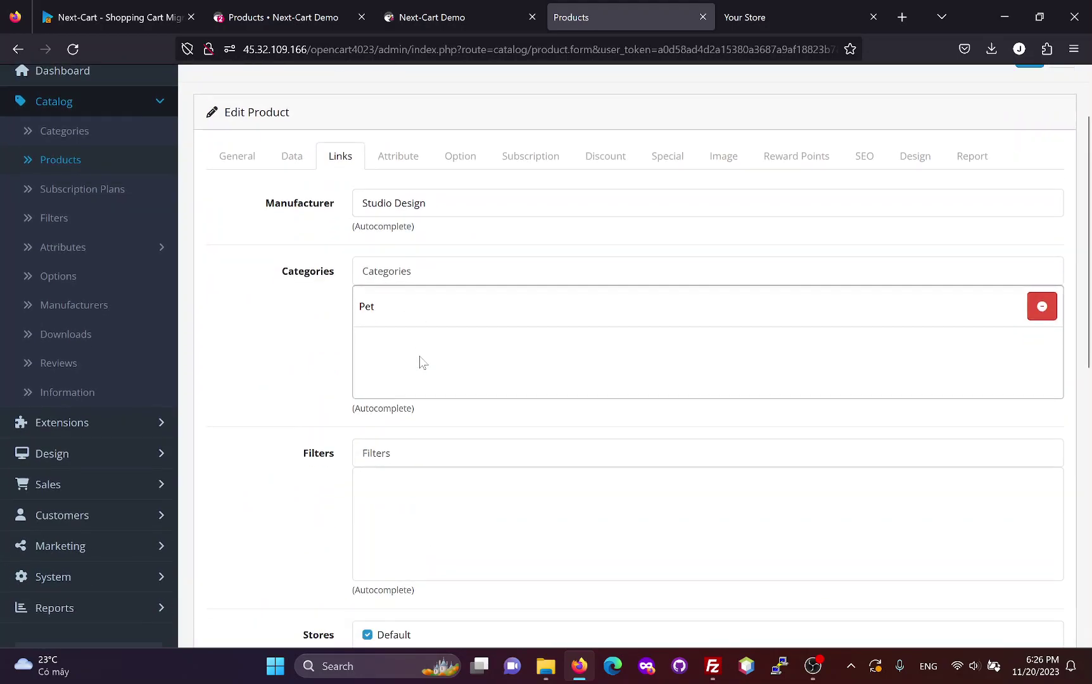
{"action": "scroll", "coordinate": [421, 362], "scroll_direction": "down", "scroll_amount": 8}
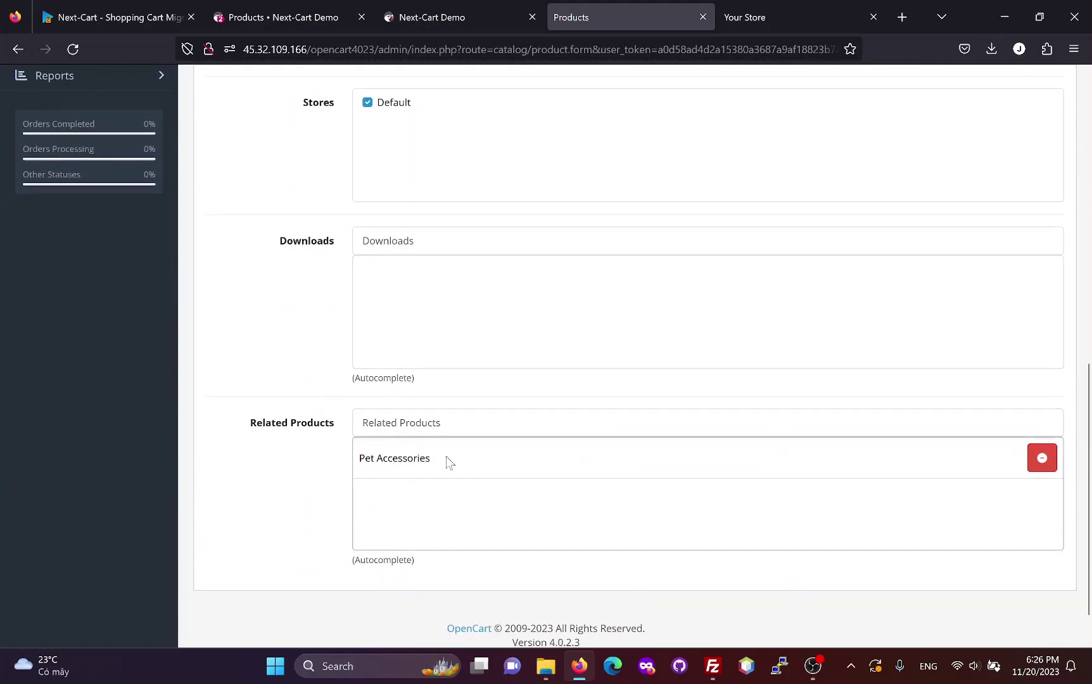
{"action": "scroll", "coordinate": [444, 456], "scroll_direction": "up", "scroll_amount": 10}
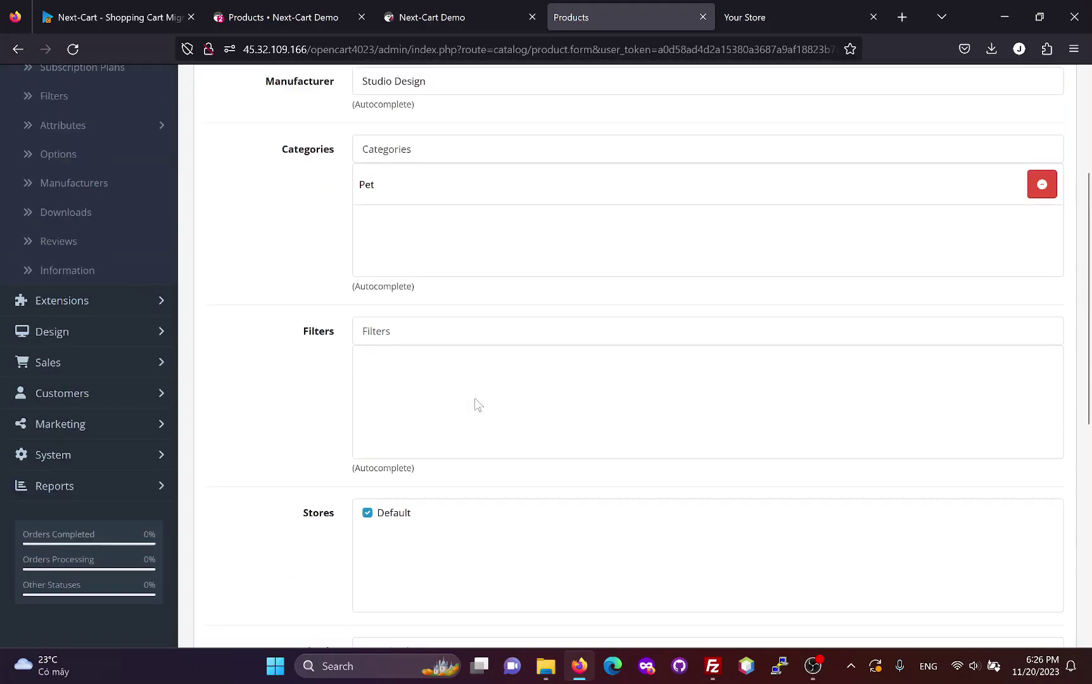
{"action": "left_click", "coordinate": [401, 249]}
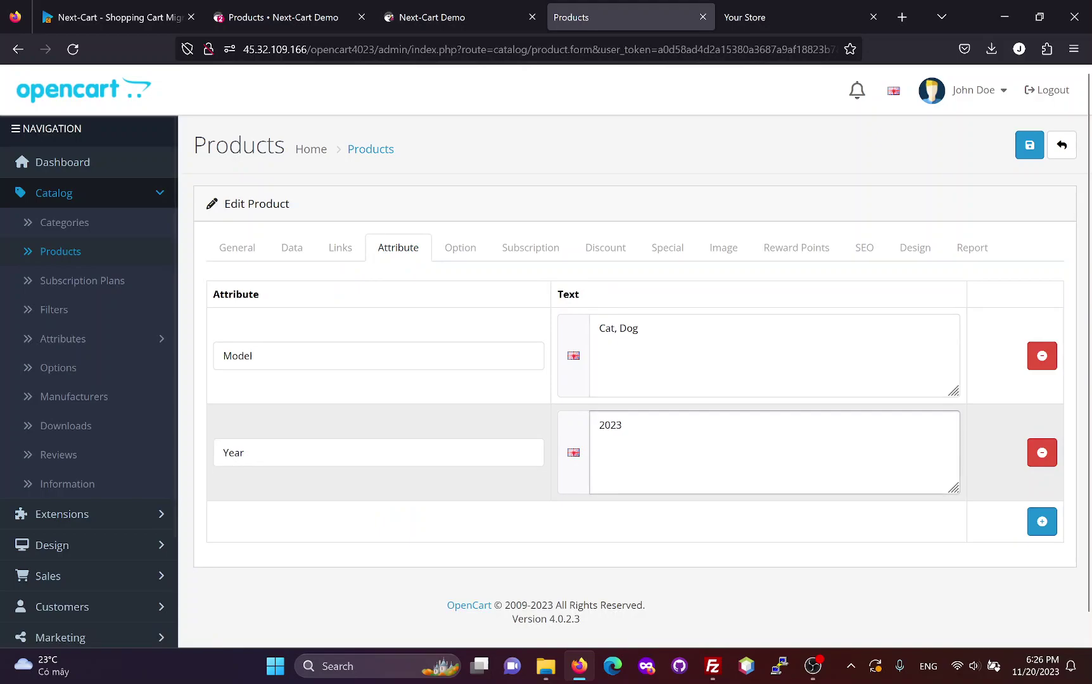
{"action": "left_click", "coordinate": [453, 254]}
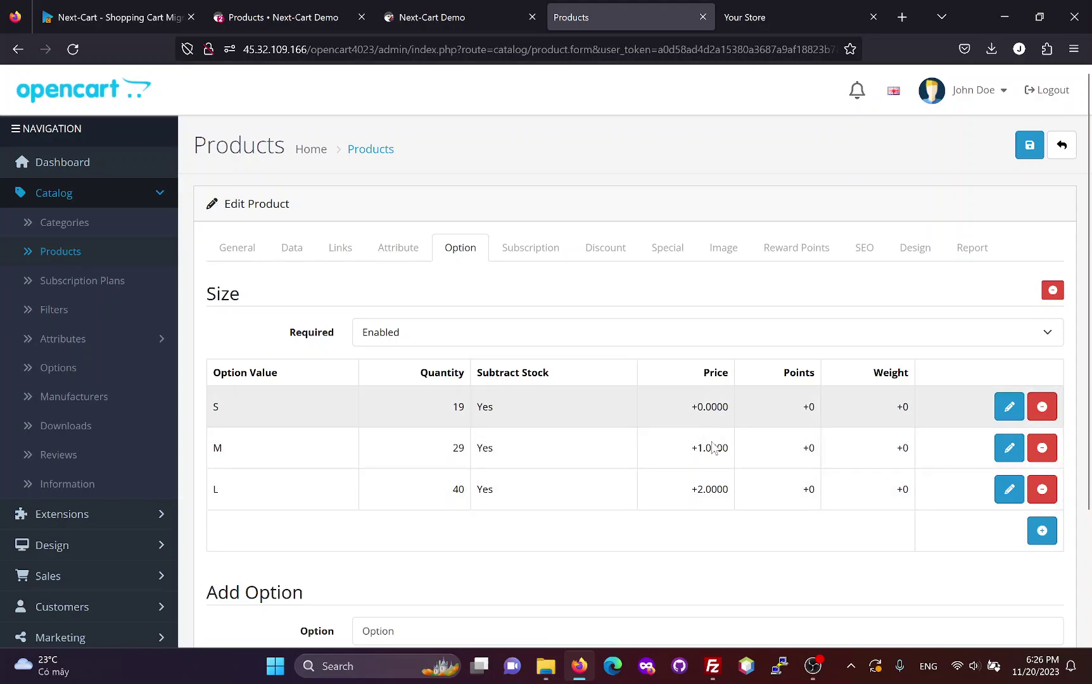
{"action": "scroll", "coordinate": [681, 469], "scroll_direction": "down", "scroll_amount": 2}
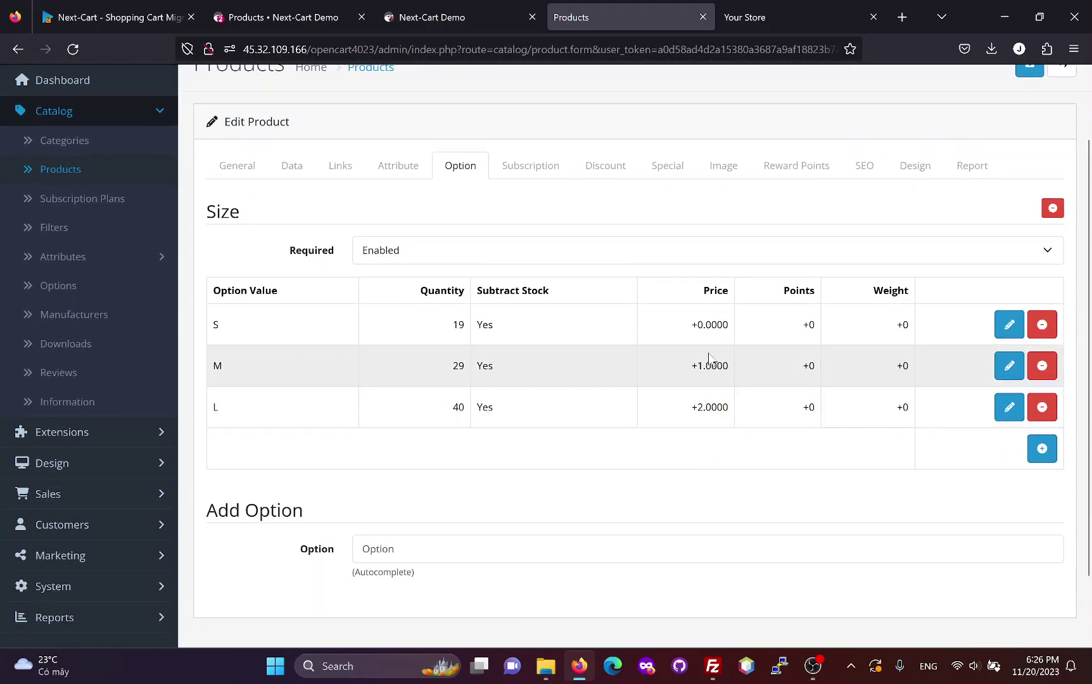
{"action": "scroll", "coordinate": [655, 377], "scroll_direction": "up", "scroll_amount": 2}
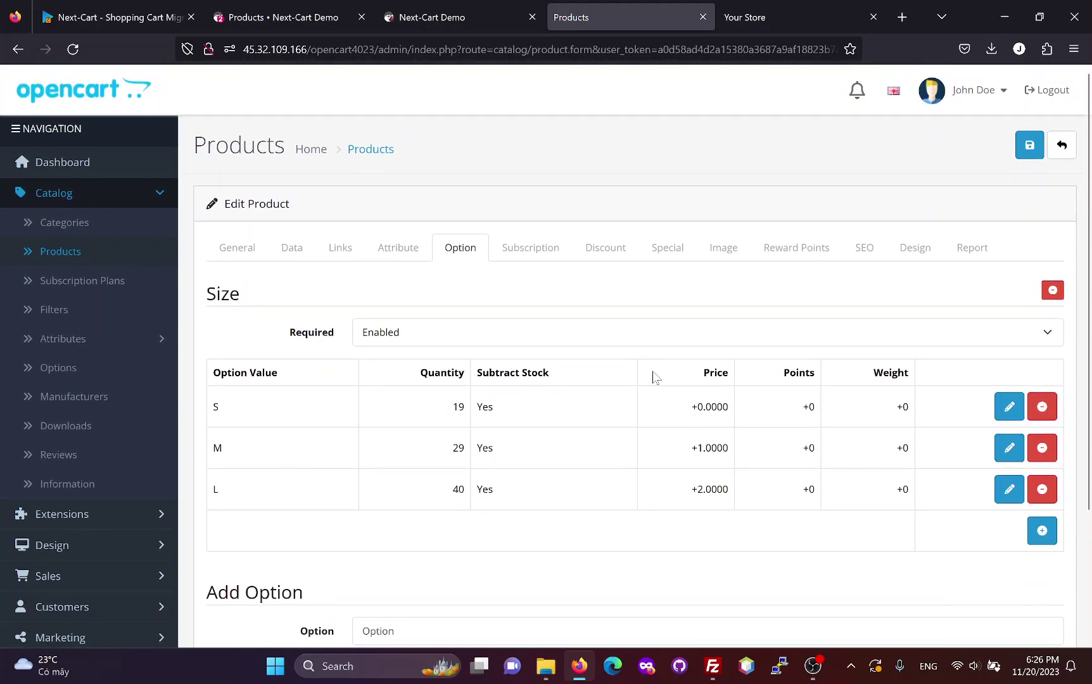
Check Pet Tag's special prices, main and additional images, and pet-tag SEO keyword, then expand Sales
{"action": "left_click", "coordinate": [666, 249]}
{"action": "left_click", "coordinate": [724, 252]}
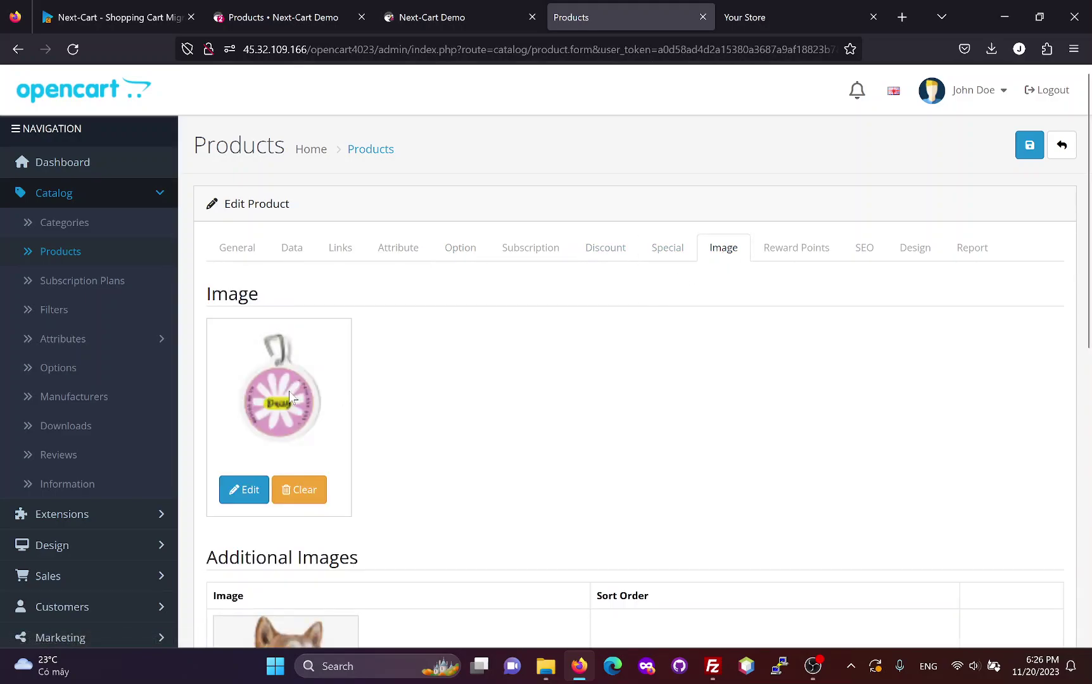
{"action": "scroll", "coordinate": [289, 391], "scroll_direction": "down", "scroll_amount": 6}
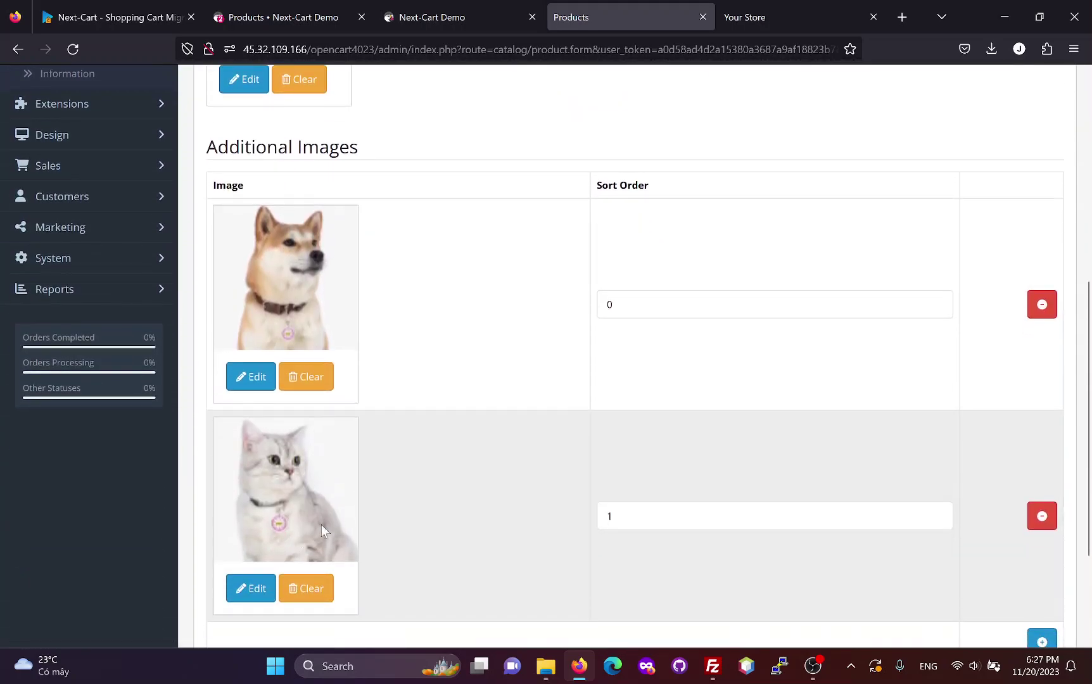
{"action": "scroll", "coordinate": [320, 525], "scroll_direction": "up", "scroll_amount": 7}
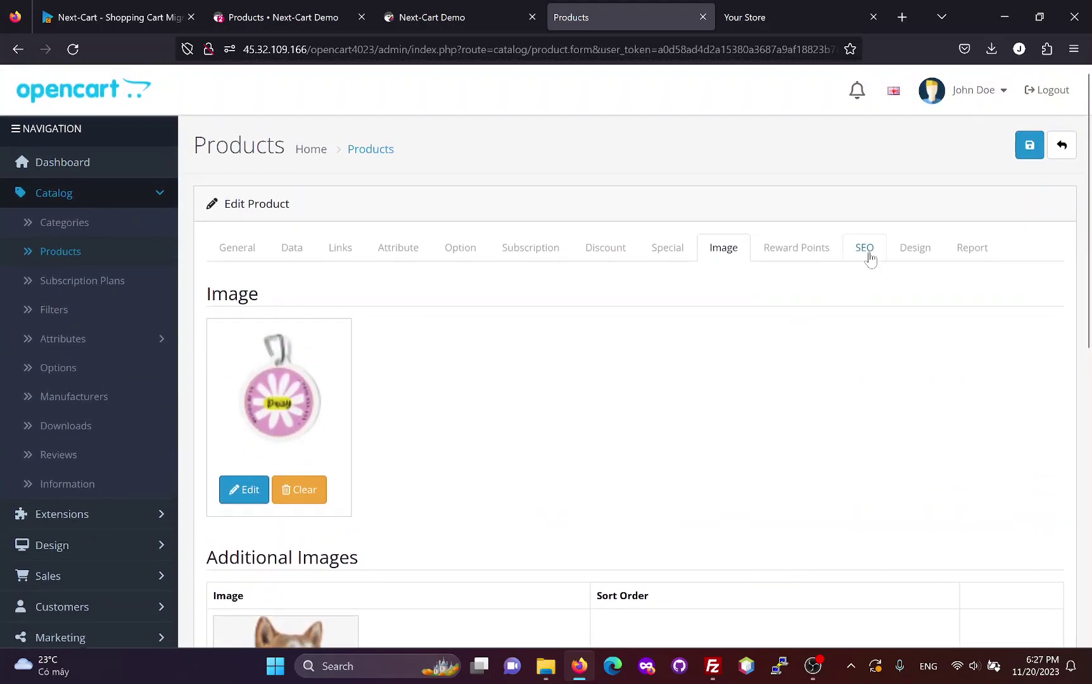
{"action": "left_click", "coordinate": [865, 249]}
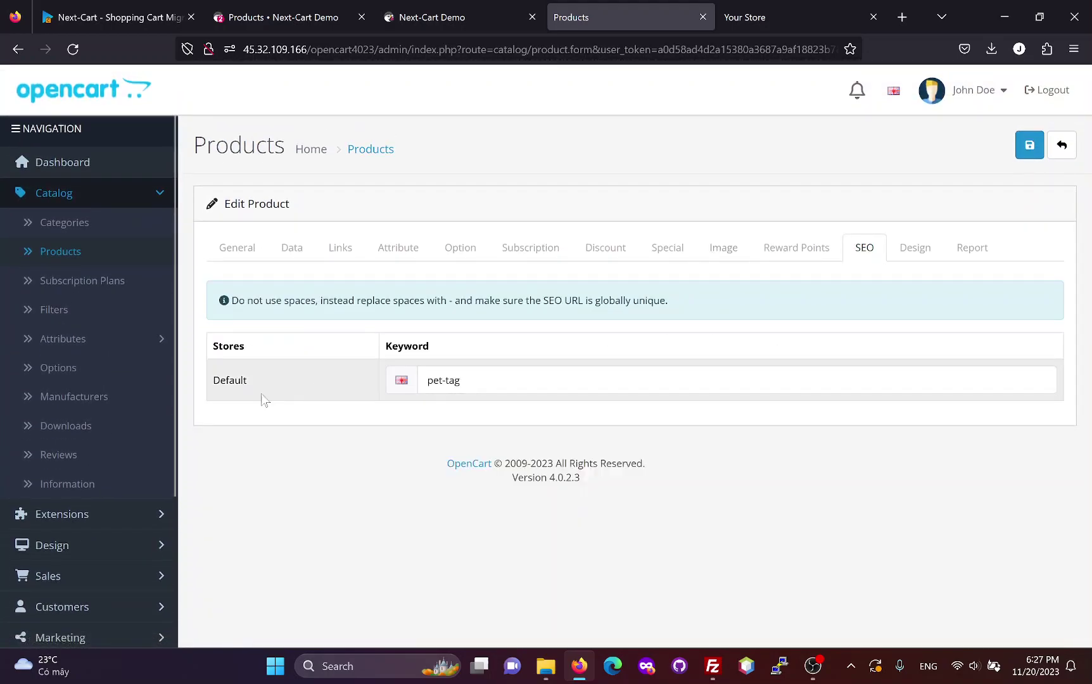
{"action": "left_click", "coordinate": [147, 577]}
{"action": "scroll", "coordinate": [124, 551], "scroll_direction": "down", "scroll_amount": 1}
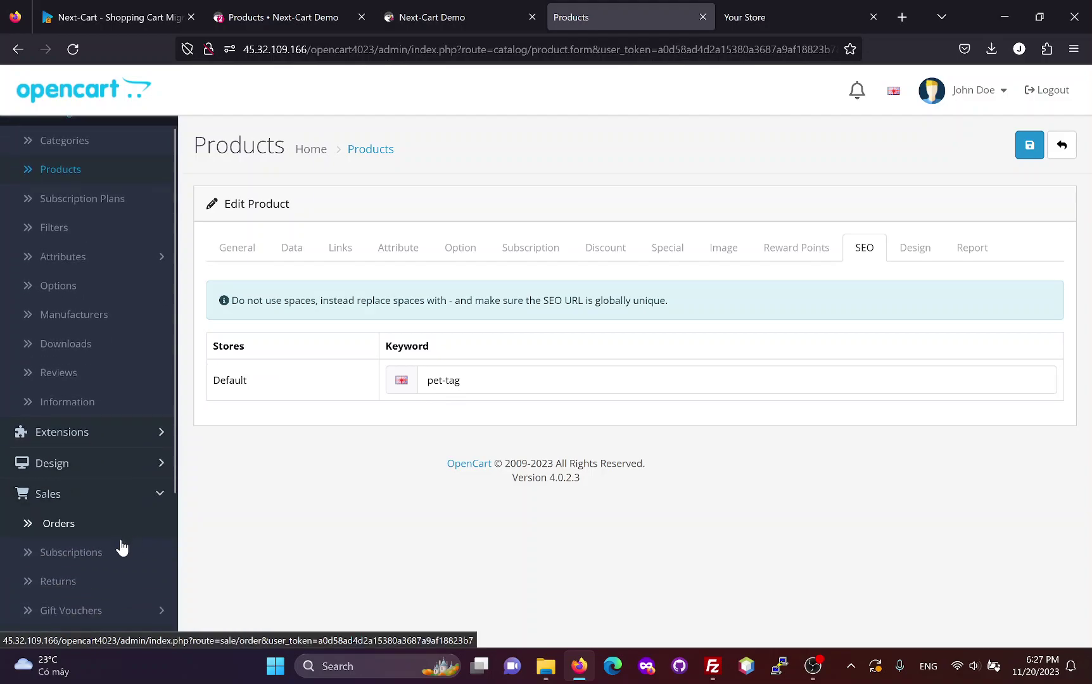
Open order #30 ($39.40) and review its address, $7.00 shipping, $2.95 tax and Pending history
{"action": "left_click", "coordinate": [61, 532]}
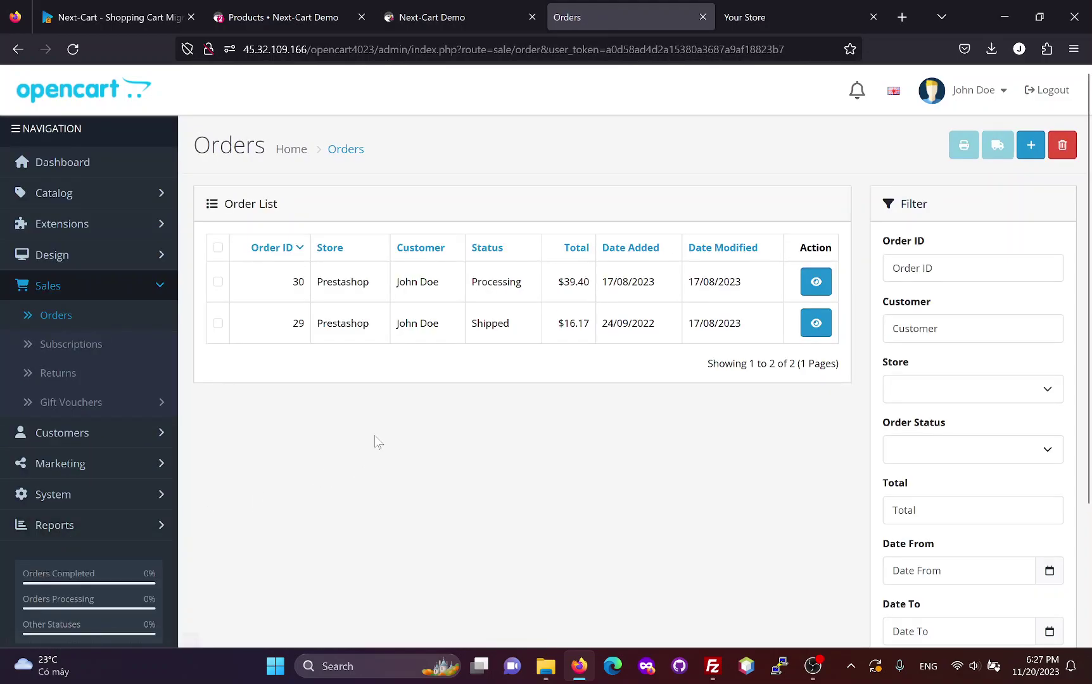
{"action": "left_click", "coordinate": [814, 282]}
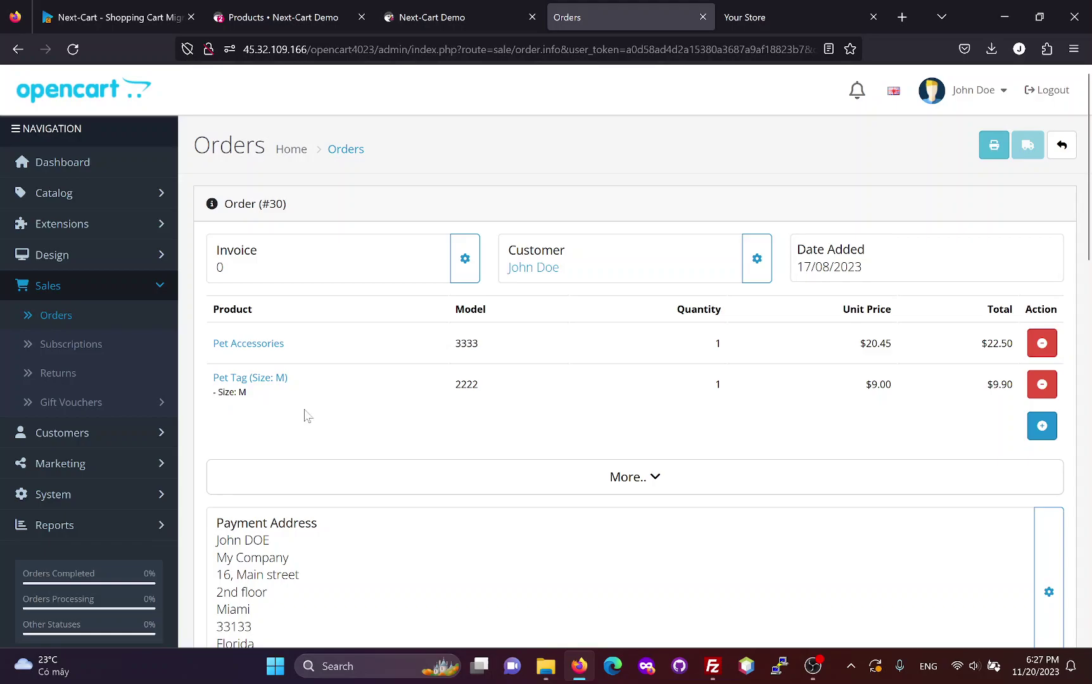
{"action": "scroll", "coordinate": [380, 421], "scroll_direction": "down", "scroll_amount": 3}
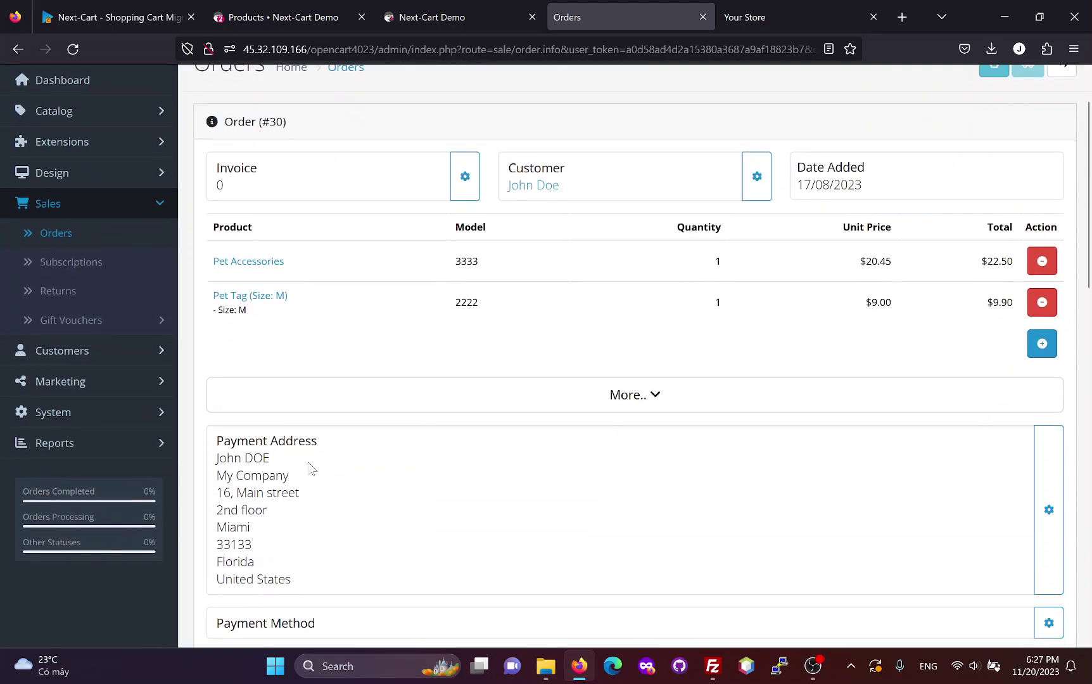
{"action": "scroll", "coordinate": [380, 469], "scroll_direction": "down", "scroll_amount": 3}
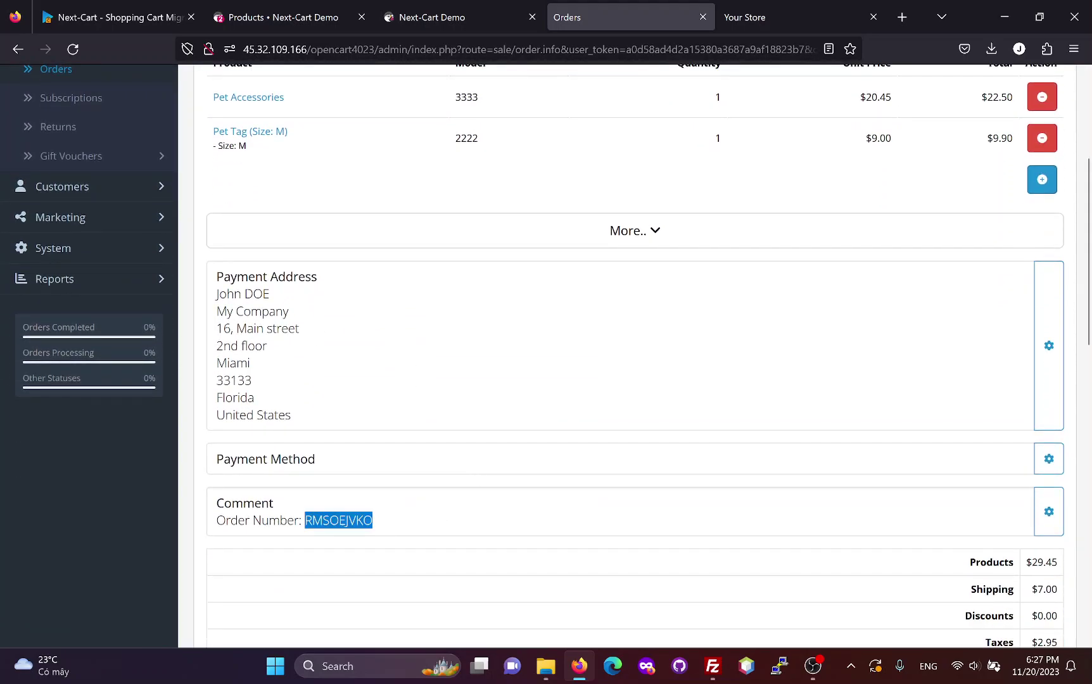
{"action": "scroll", "coordinate": [697, 507], "scroll_direction": "down", "scroll_amount": 2}
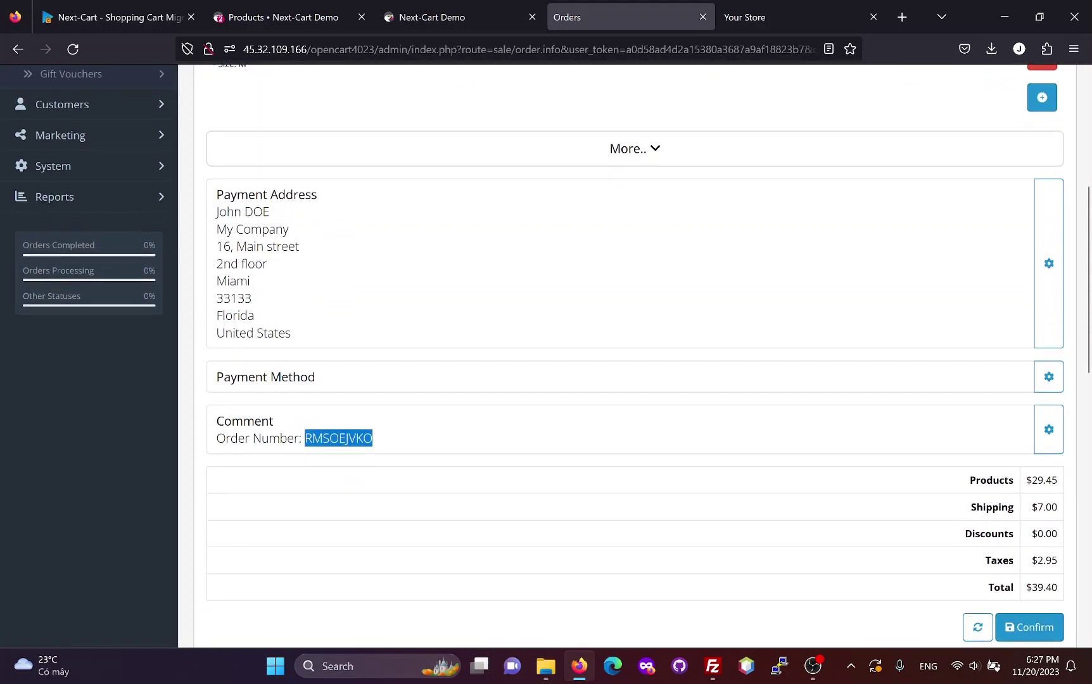
{"action": "scroll", "coordinate": [1046, 493], "scroll_direction": "down", "scroll_amount": 2}
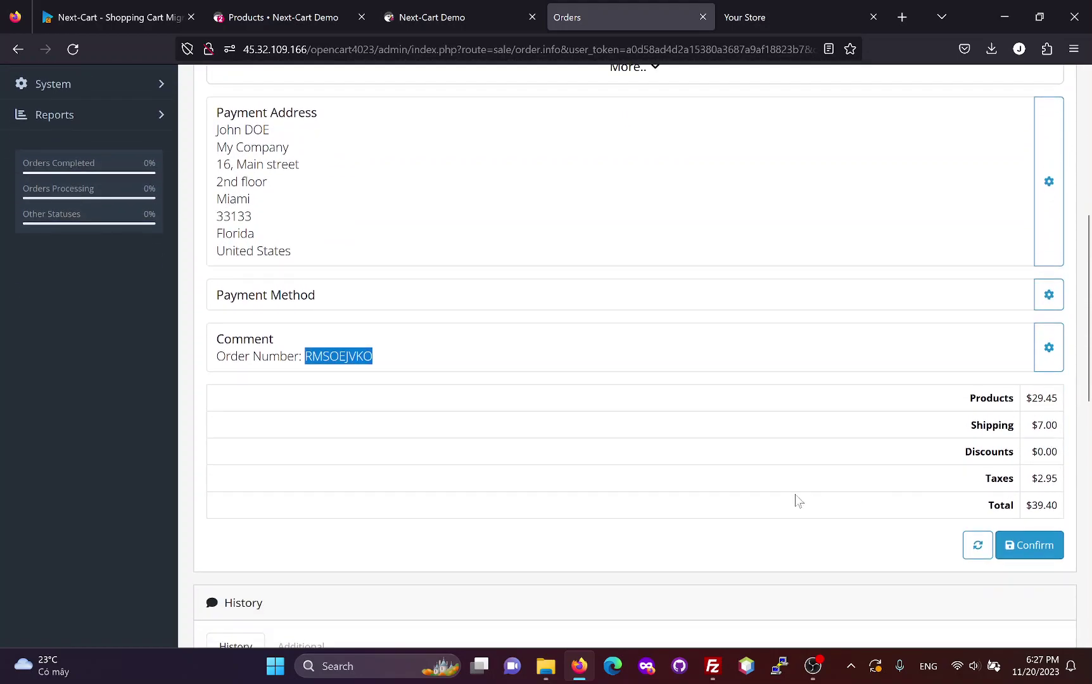
{"action": "scroll", "coordinate": [735, 500], "scroll_direction": "down", "scroll_amount": 3}
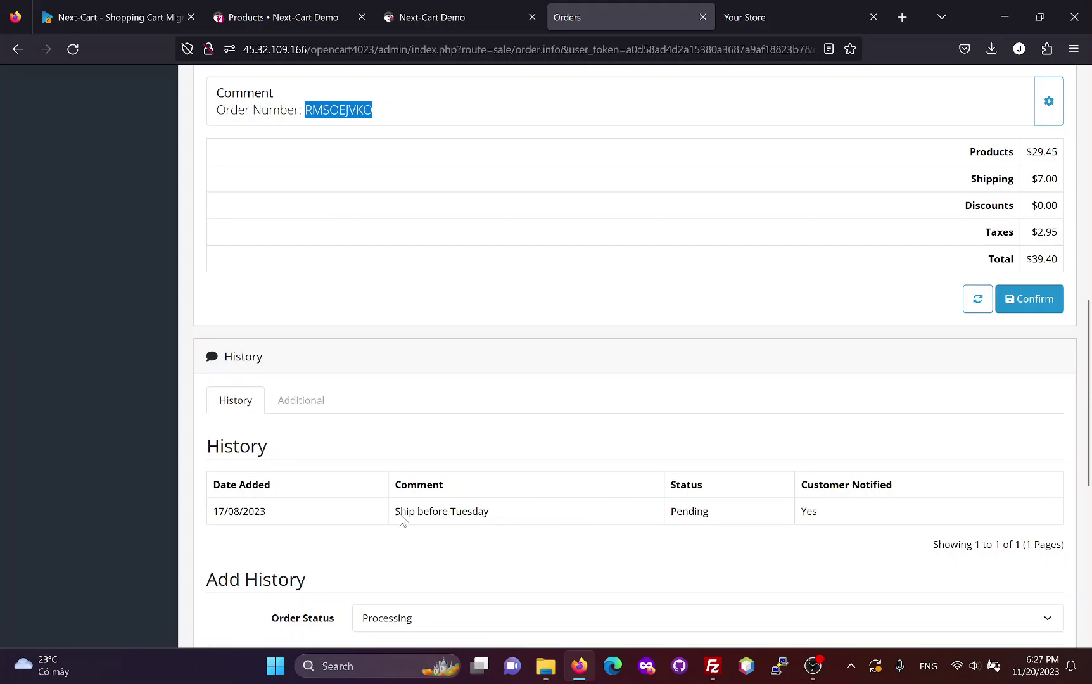
{"action": "scroll", "coordinate": [624, 527], "scroll_direction": "down", "scroll_amount": 2}
{"action": "scroll", "coordinate": [637, 516], "scroll_direction": "up", "scroll_amount": 7}
{"action": "scroll", "coordinate": [587, 497], "scroll_direction": "up", "scroll_amount": 4}
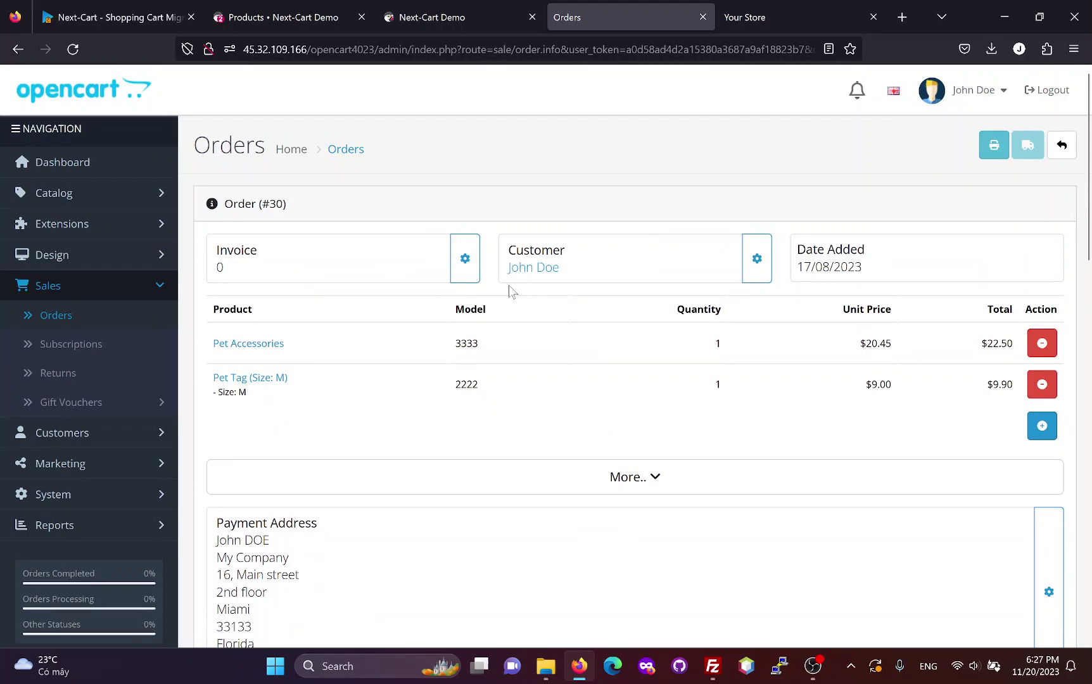
View the migrated Pet Tag and Pet Accessories products from order #30 in new tabs
{"action": "middle_click", "coordinate": [260, 380]}
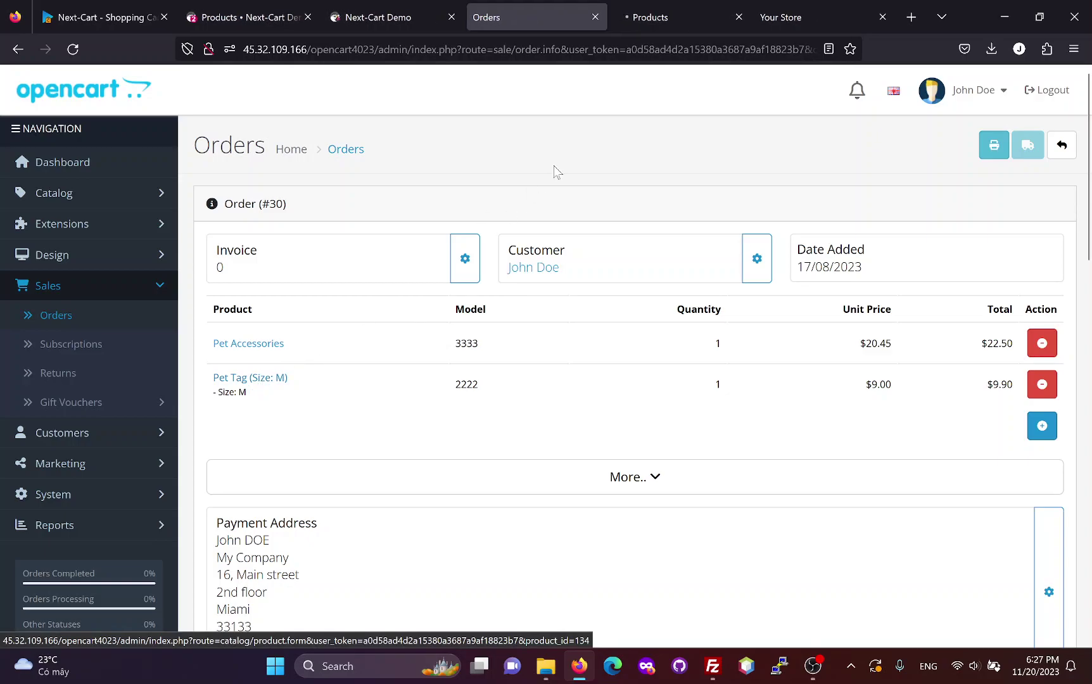
{"action": "left_click", "coordinate": [688, 9]}
{"action": "left_click", "coordinate": [535, 19]}
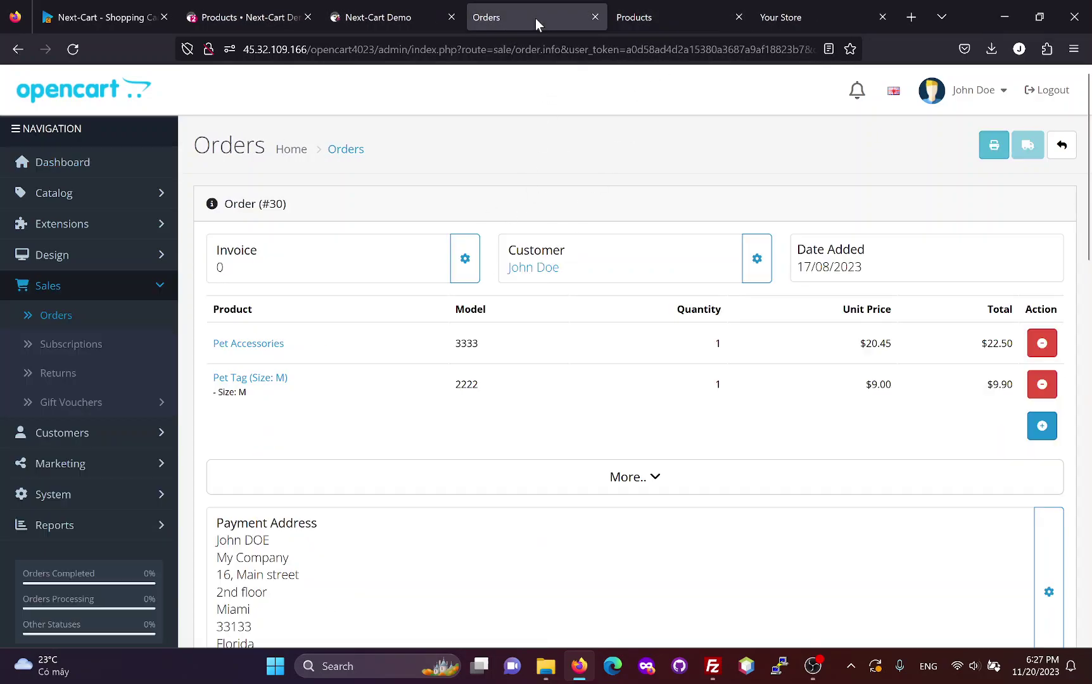
{"action": "middle_click", "coordinate": [273, 348]}
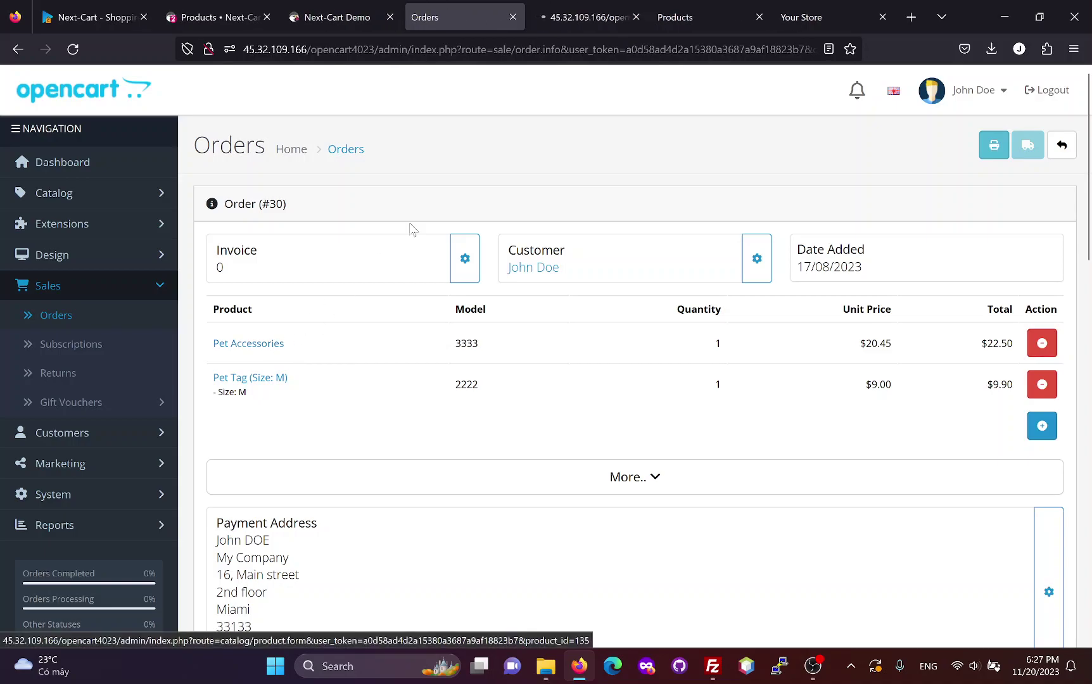
{"action": "left_click", "coordinate": [568, 13]}
{"action": "left_click", "coordinate": [477, 17]}
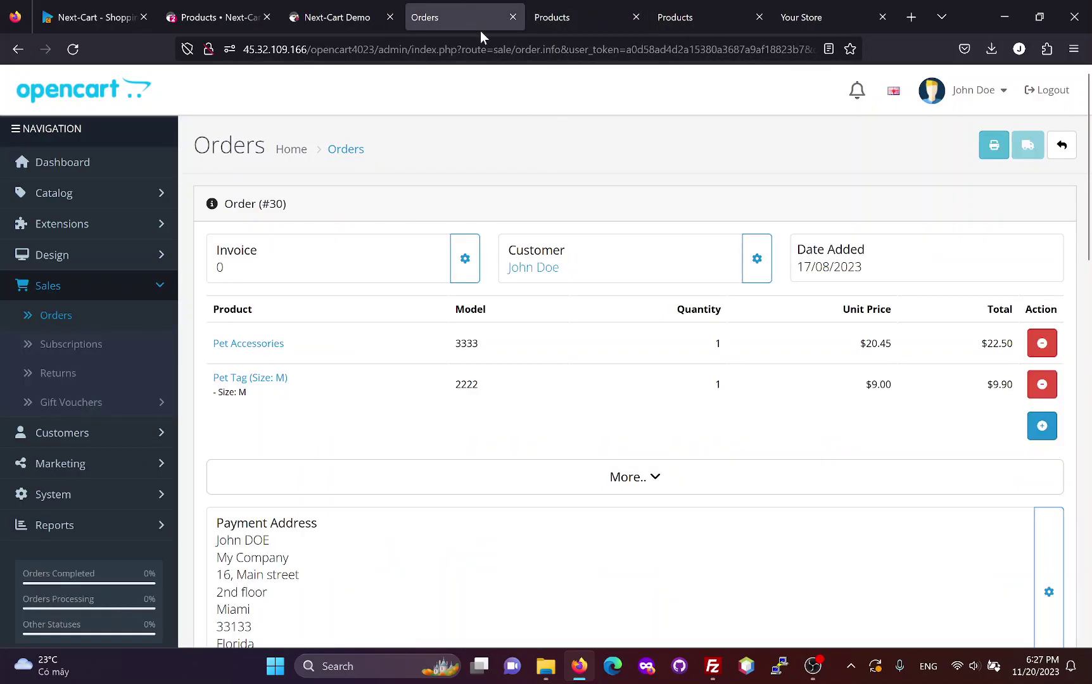
Open the order's customer record and review its France and United States addresses
{"action": "left_click", "coordinate": [535, 268]}
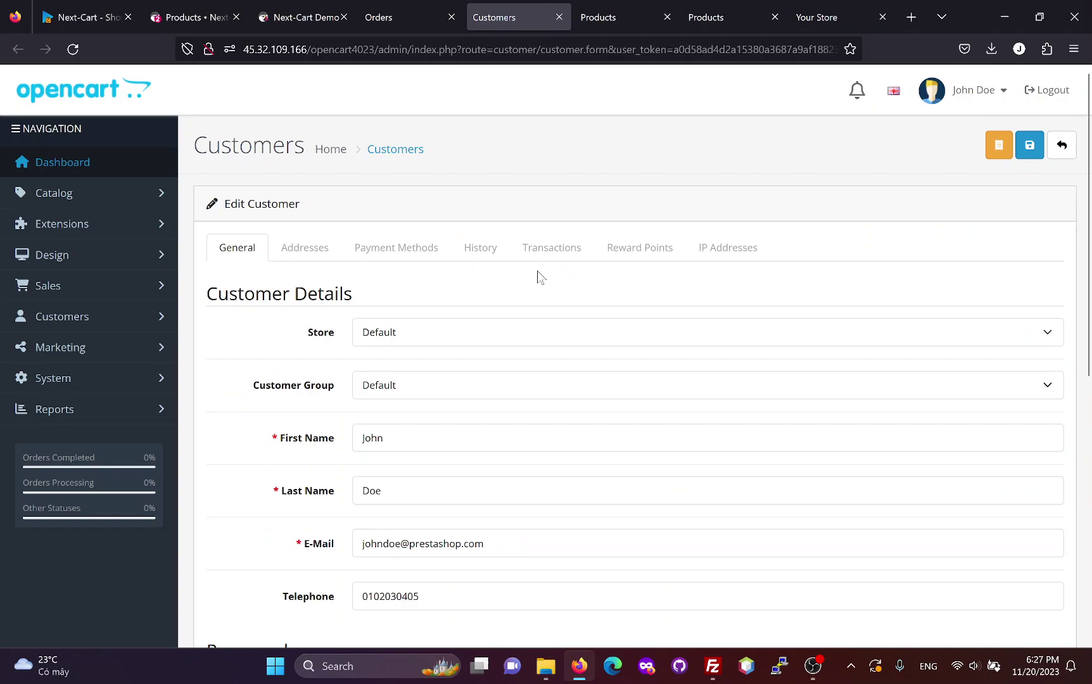
{"action": "scroll", "coordinate": [418, 393], "scroll_direction": "down", "scroll_amount": 5}
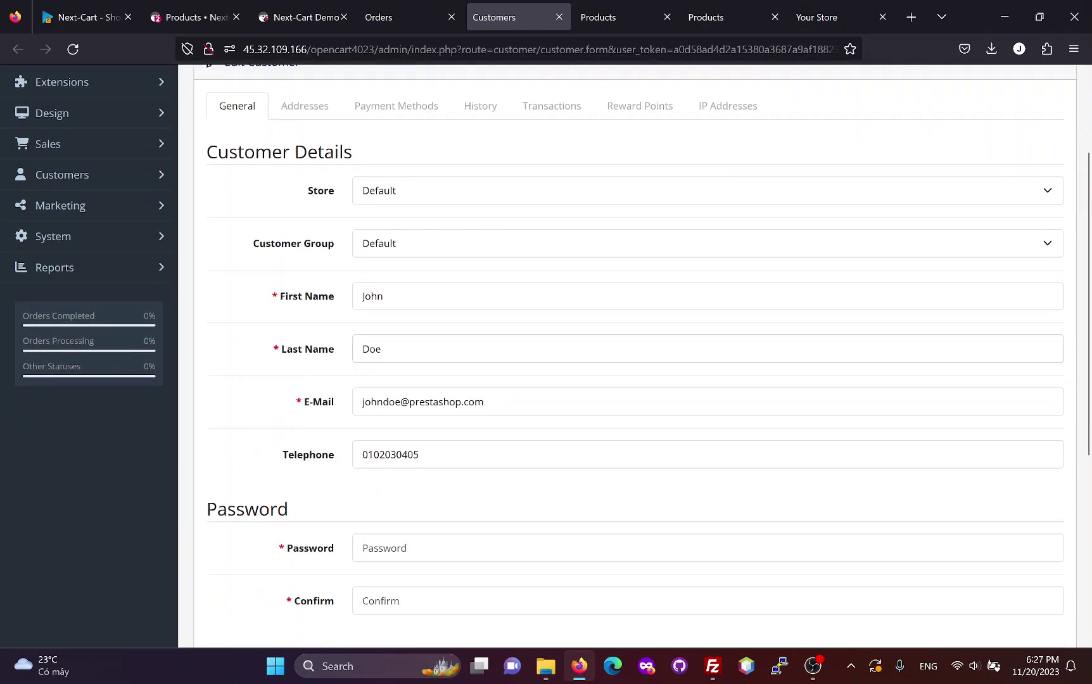
{"action": "scroll", "coordinate": [440, 434], "scroll_direction": "down", "scroll_amount": 2}
{"action": "scroll", "coordinate": [440, 434], "scroll_direction": "up", "scroll_amount": 7}
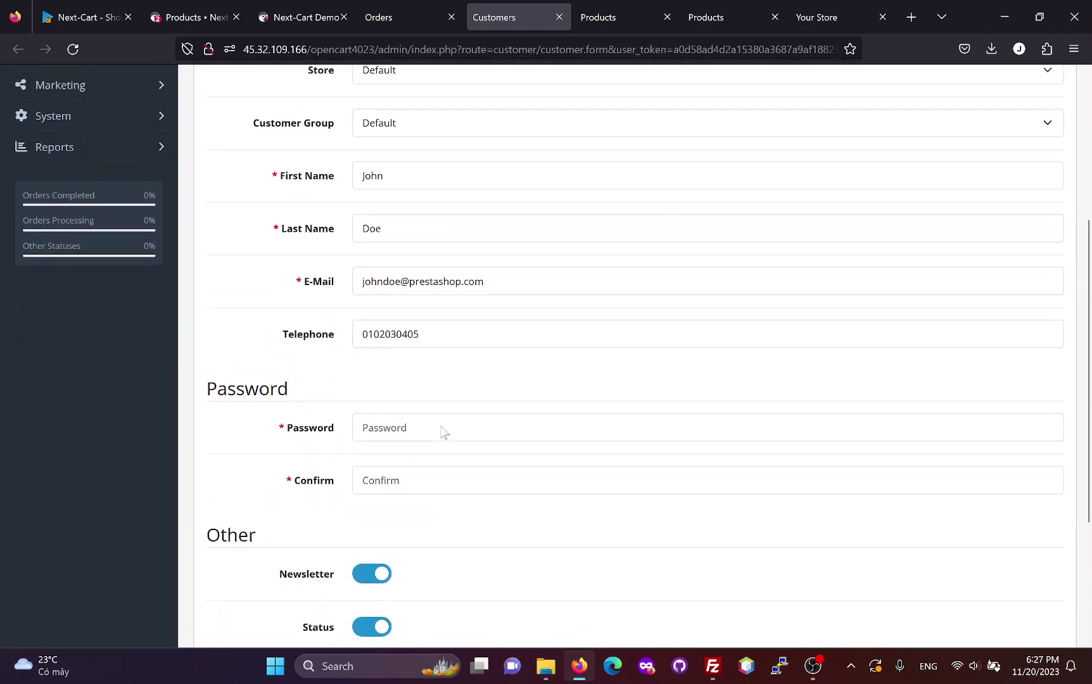
{"action": "left_click", "coordinate": [310, 251]}
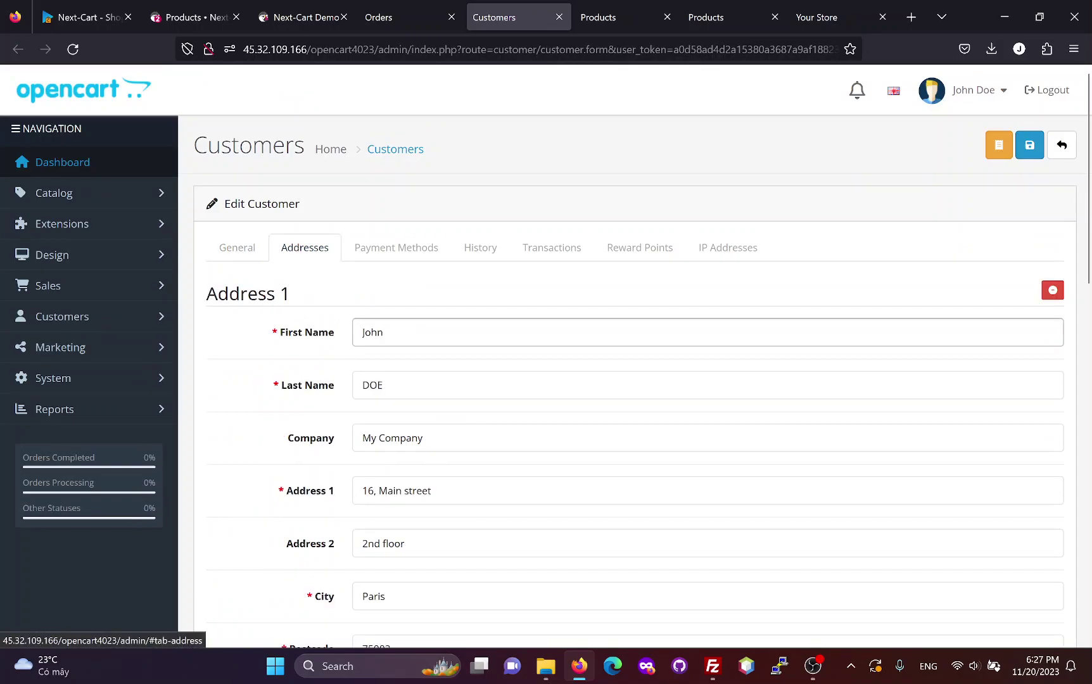
{"action": "scroll", "coordinate": [450, 428], "scroll_direction": "down", "scroll_amount": 2}
{"action": "scroll", "coordinate": [466, 434], "scroll_direction": "down", "scroll_amount": 2}
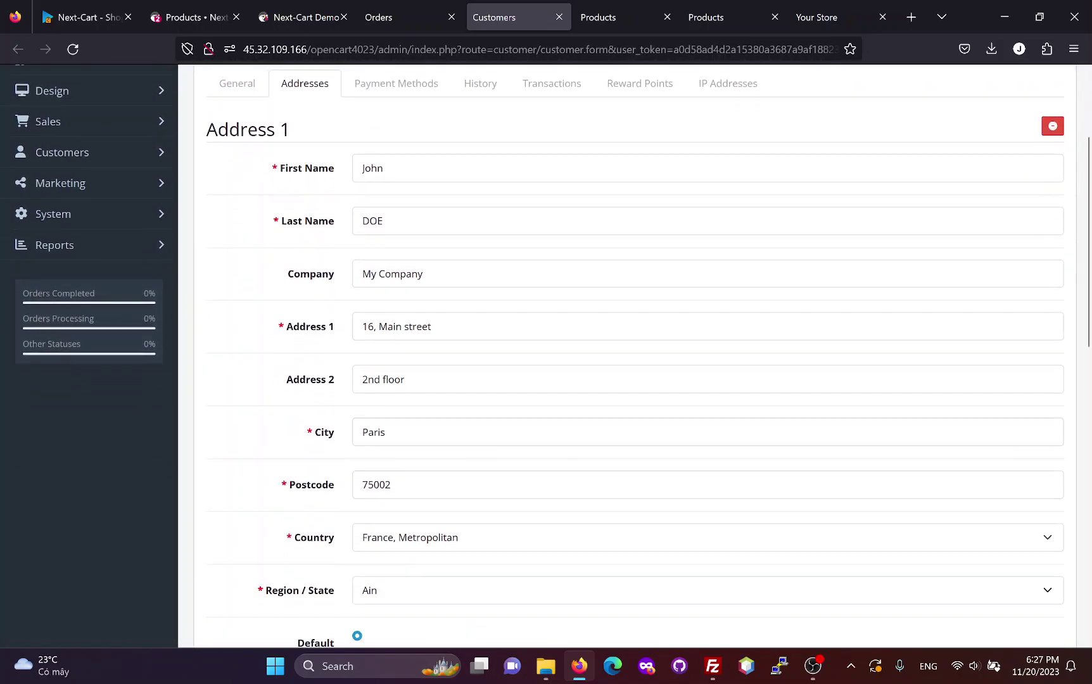
{"action": "scroll", "coordinate": [475, 459], "scroll_direction": "down", "scroll_amount": 2}
{"action": "scroll", "coordinate": [452, 512], "scroll_direction": "down", "scroll_amount": 1}
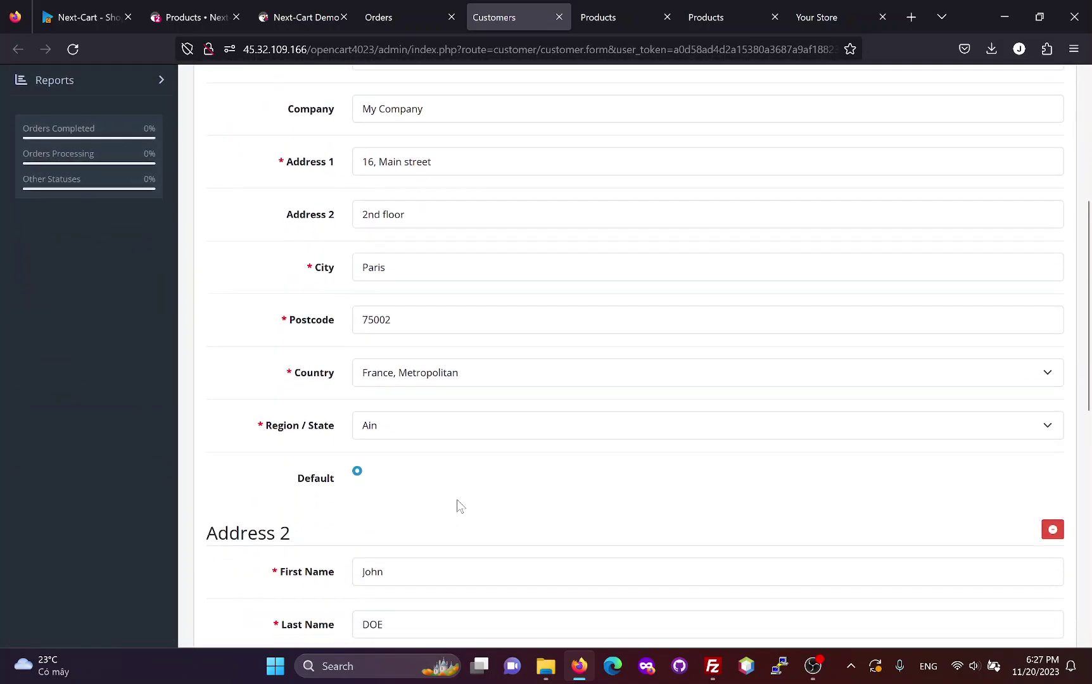
{"action": "scroll", "coordinate": [475, 486], "scroll_direction": "down", "scroll_amount": 4}
{"action": "scroll", "coordinate": [471, 477], "scroll_direction": "down", "scroll_amount": 1}
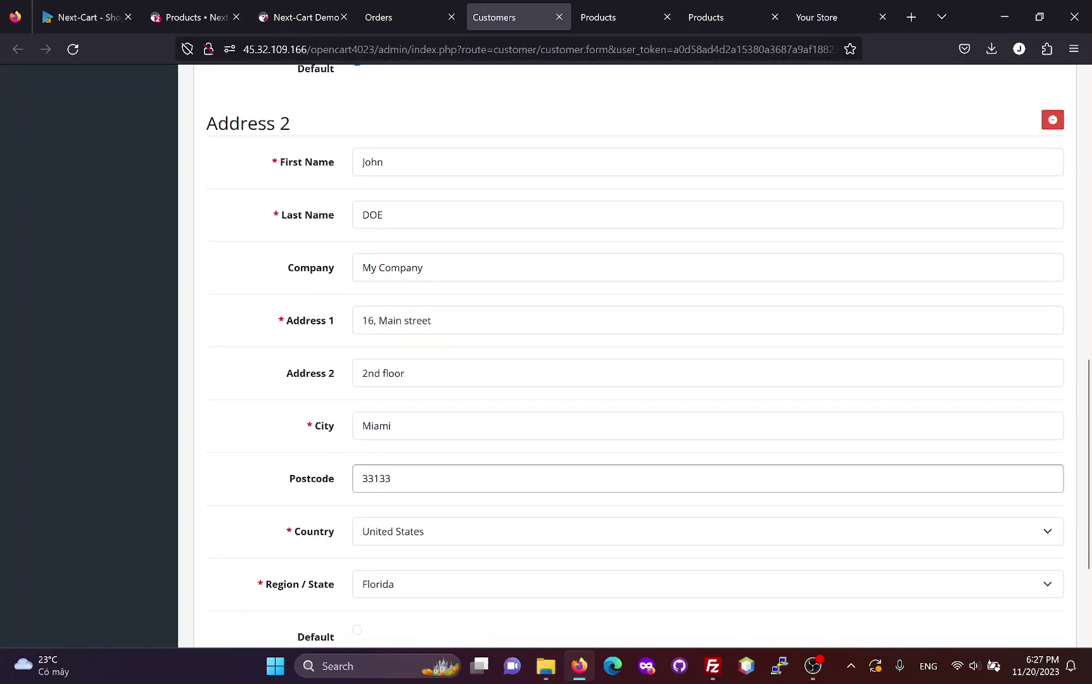
{"action": "scroll", "coordinate": [439, 524], "scroll_direction": "down", "scroll_amount": 1}
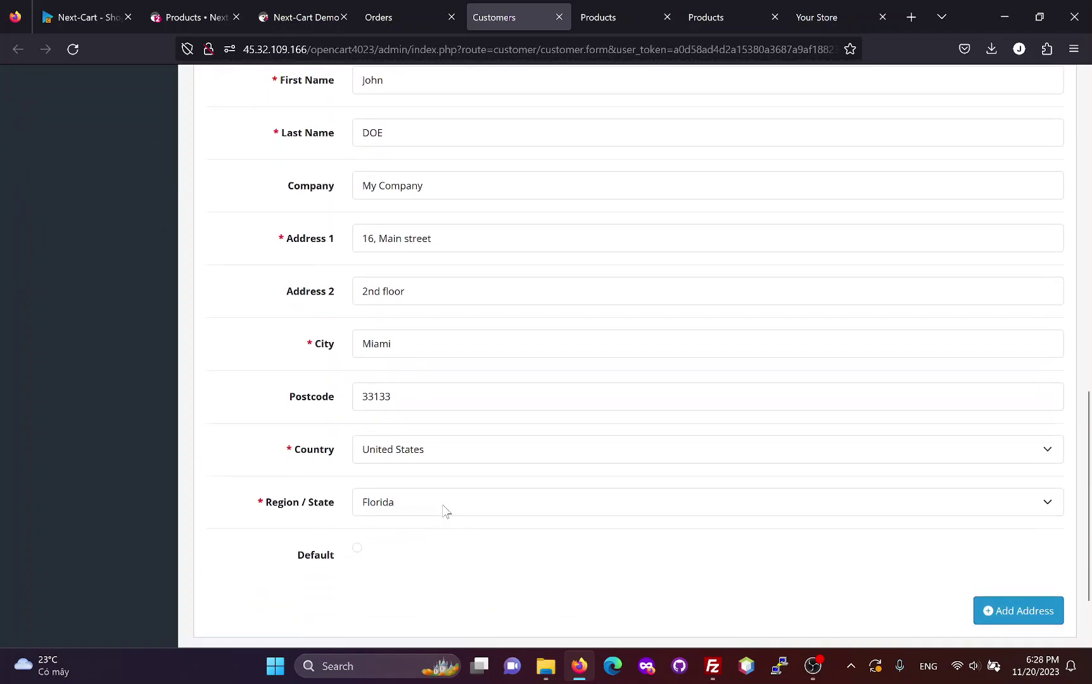
{"action": "scroll", "coordinate": [446, 512], "scroll_direction": "up", "scroll_amount": 6}
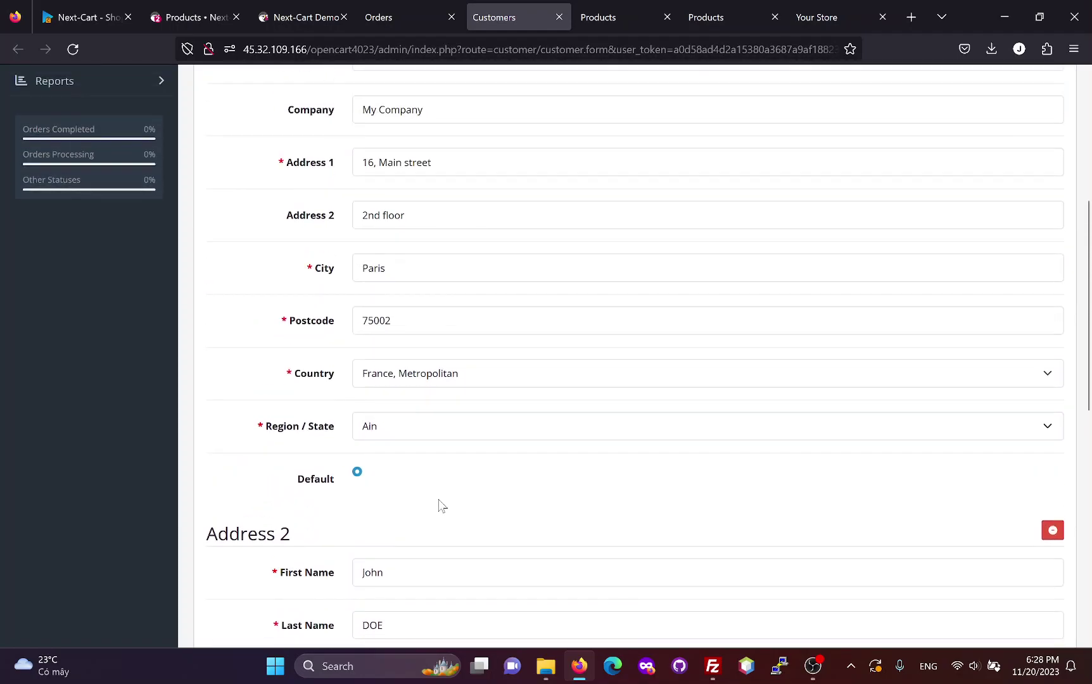
{"action": "scroll", "coordinate": [442, 507], "scroll_direction": "up", "scroll_amount": 2}
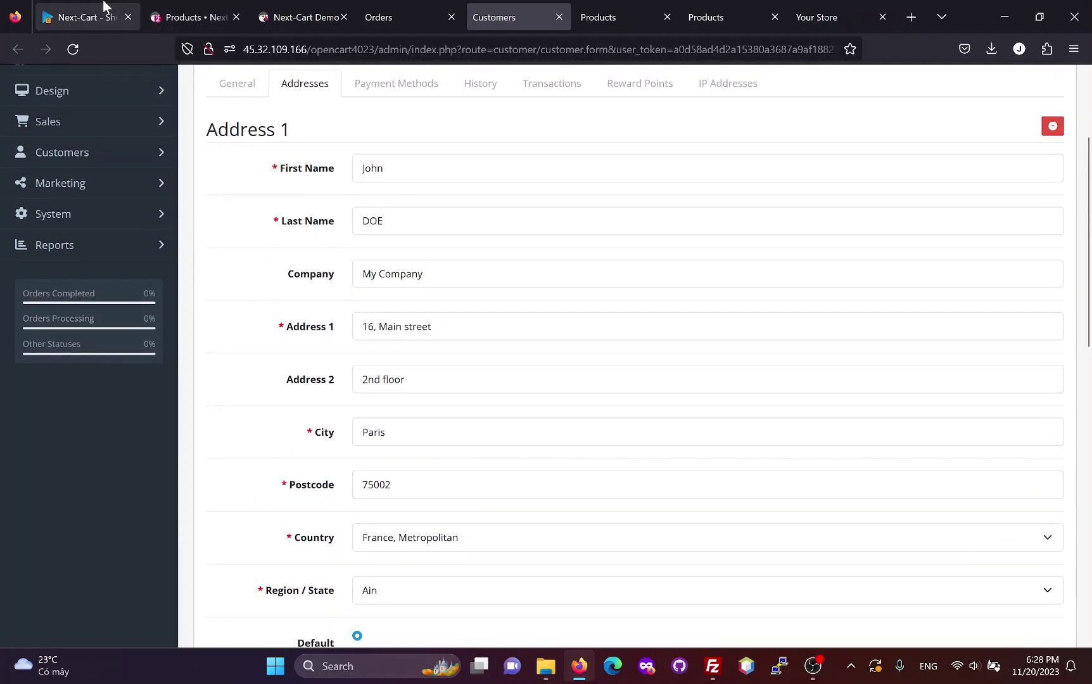
Return to the Next-Cart migration summary and confirm every entity finished with zero errors
{"action": "left_click", "coordinate": [105, 7]}
{"action": "scroll", "coordinate": [570, 436], "scroll_direction": "down", "scroll_amount": 1}
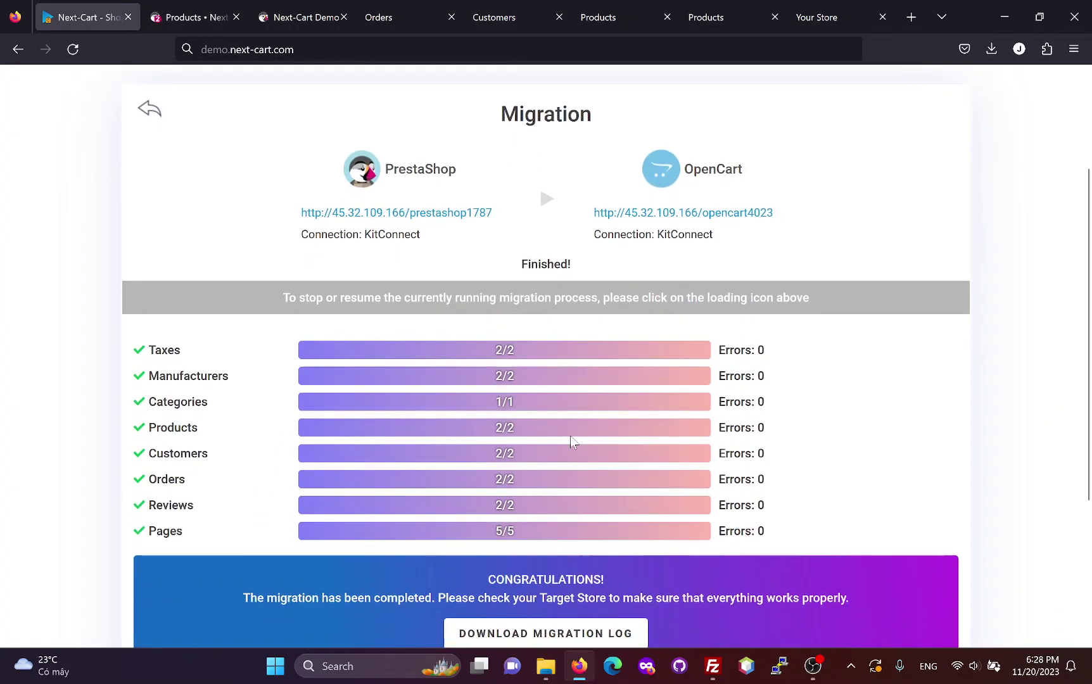
{"action": "scroll", "coordinate": [570, 436], "scroll_direction": "down", "scroll_amount": 1}
{"action": "scroll", "coordinate": [525, 304], "scroll_direction": "down", "scroll_amount": 1}
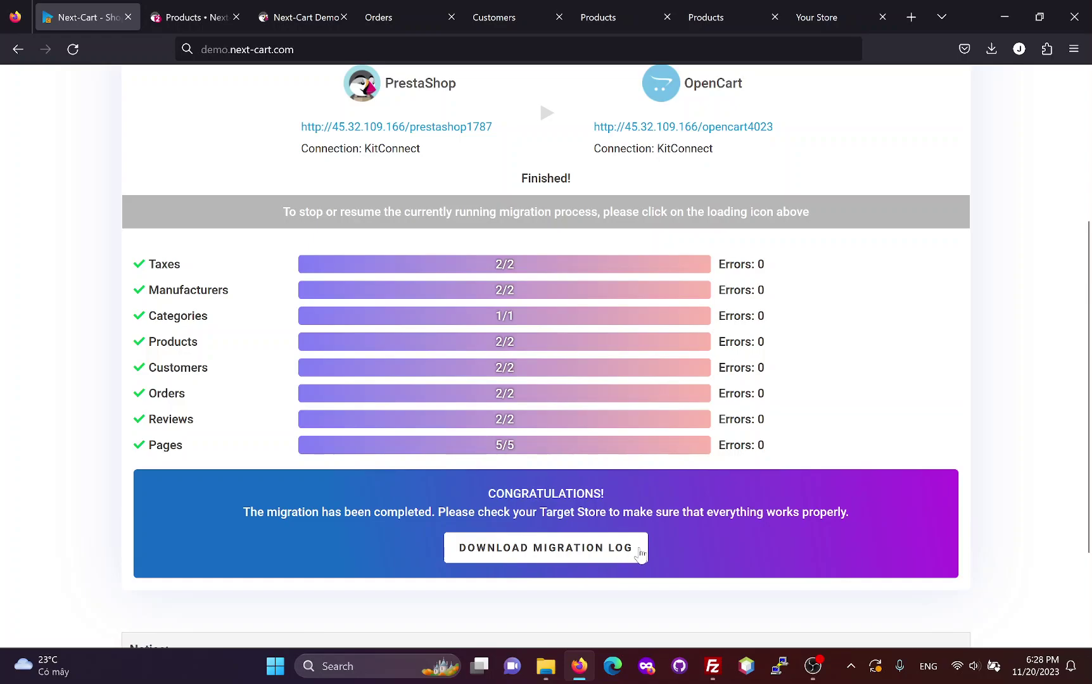
{"action": "scroll", "coordinate": [576, 544], "scroll_direction": "up", "scroll_amount": 1}
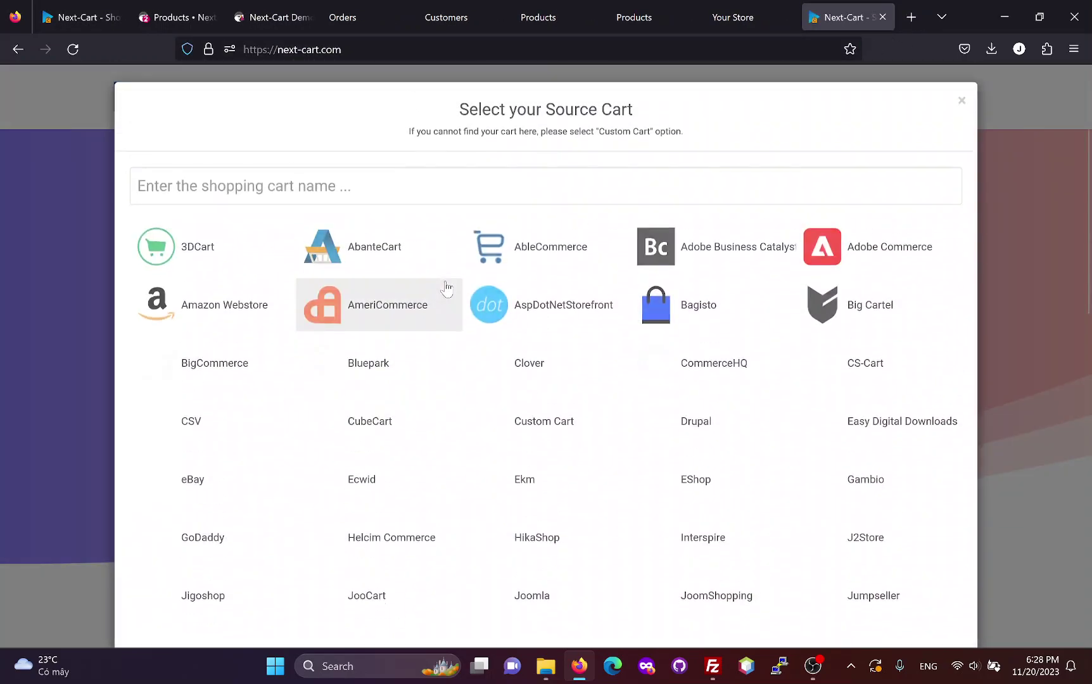
Choose PrestaShop as source and OpenCart as target, then open the migration details page
{"action": "type", "text": "pr"}
{"action": "left_click", "coordinate": [409, 254]}
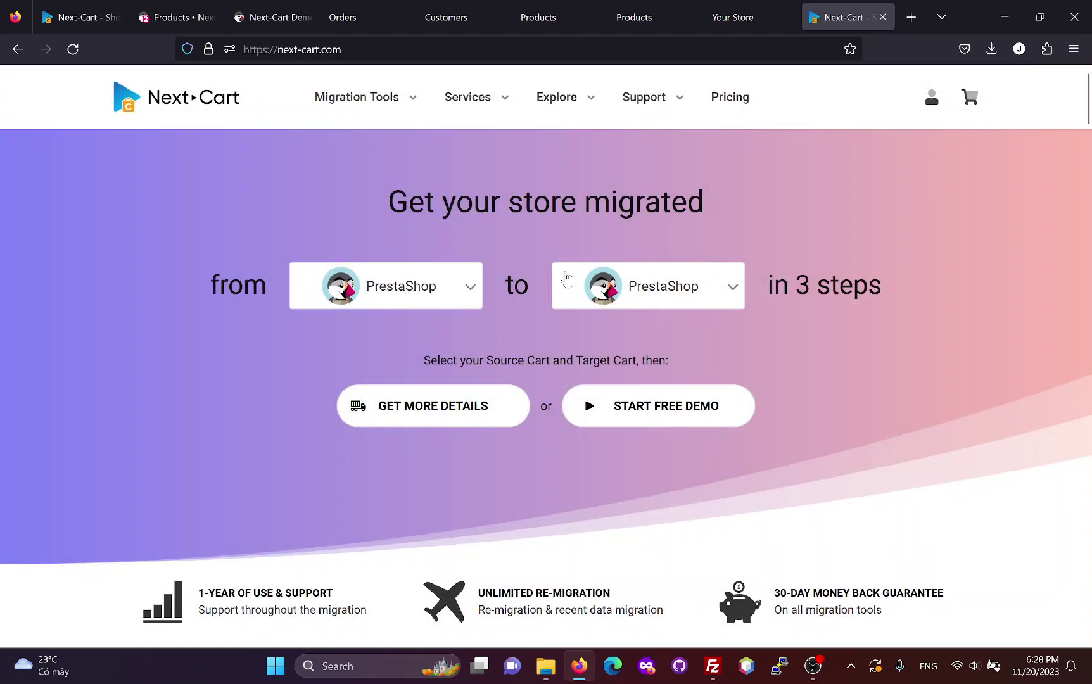
{"action": "left_click", "coordinate": [567, 279]}
{"action": "type", "text": "op"}
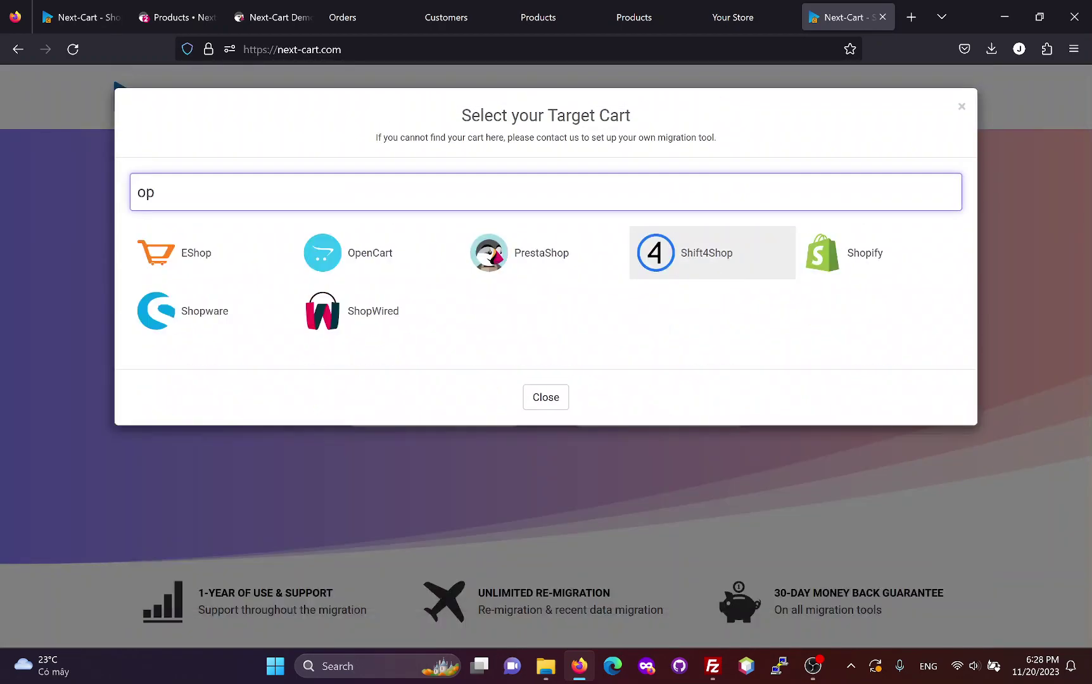
{"action": "left_click", "coordinate": [427, 280]}
{"action": "left_click", "coordinate": [438, 413]}
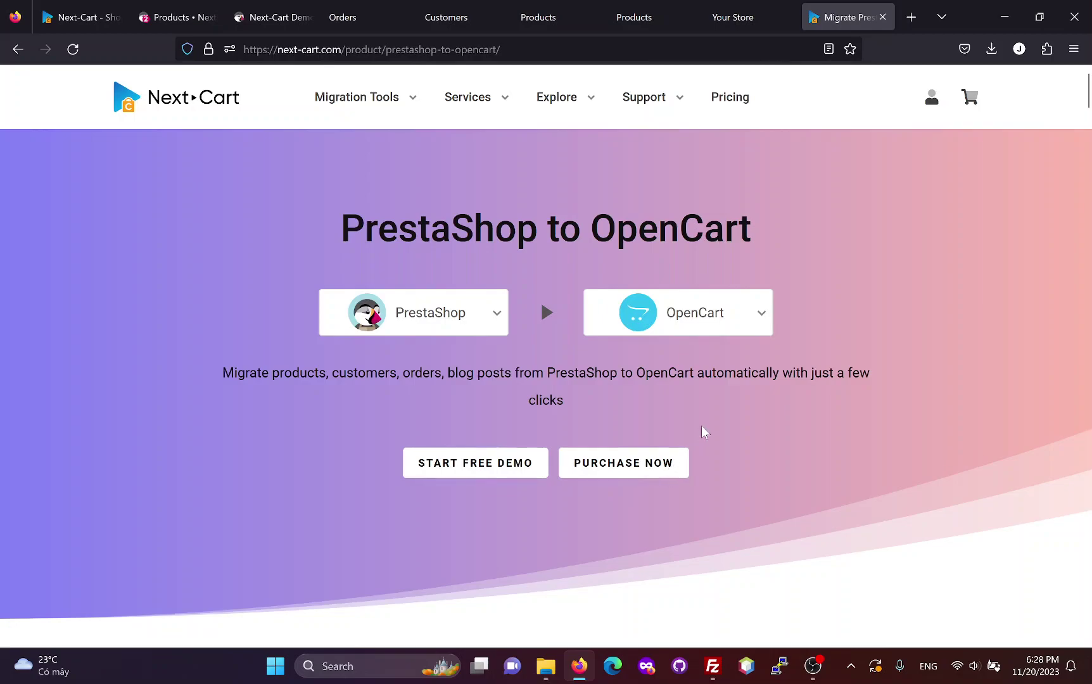
{"action": "mouse_move", "coordinate": [659, 116]}
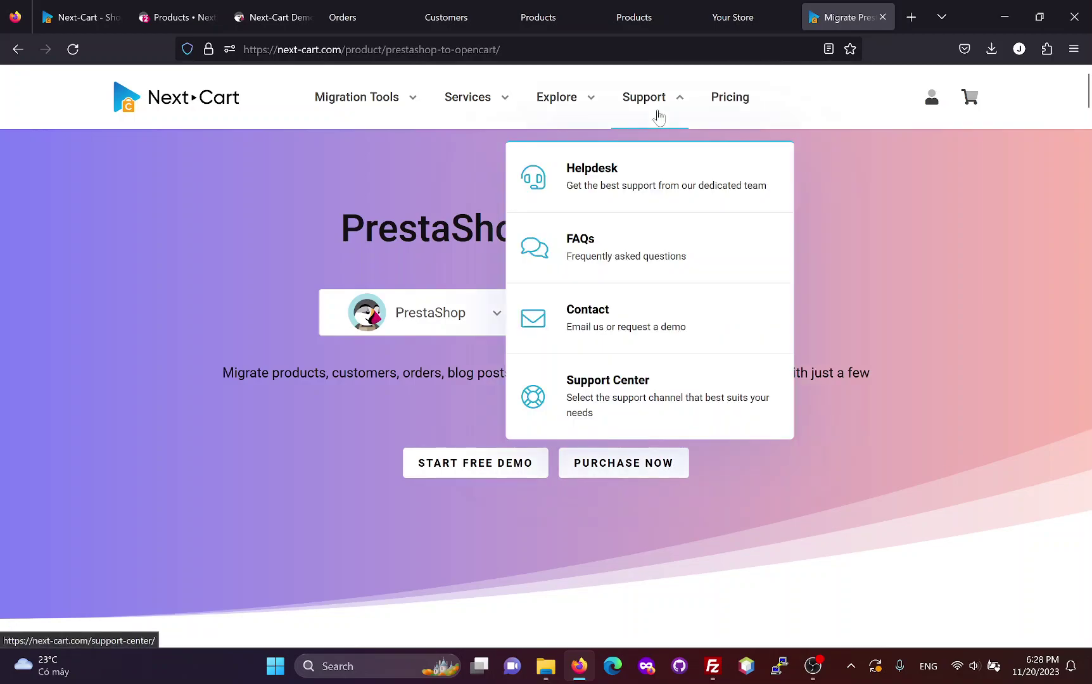